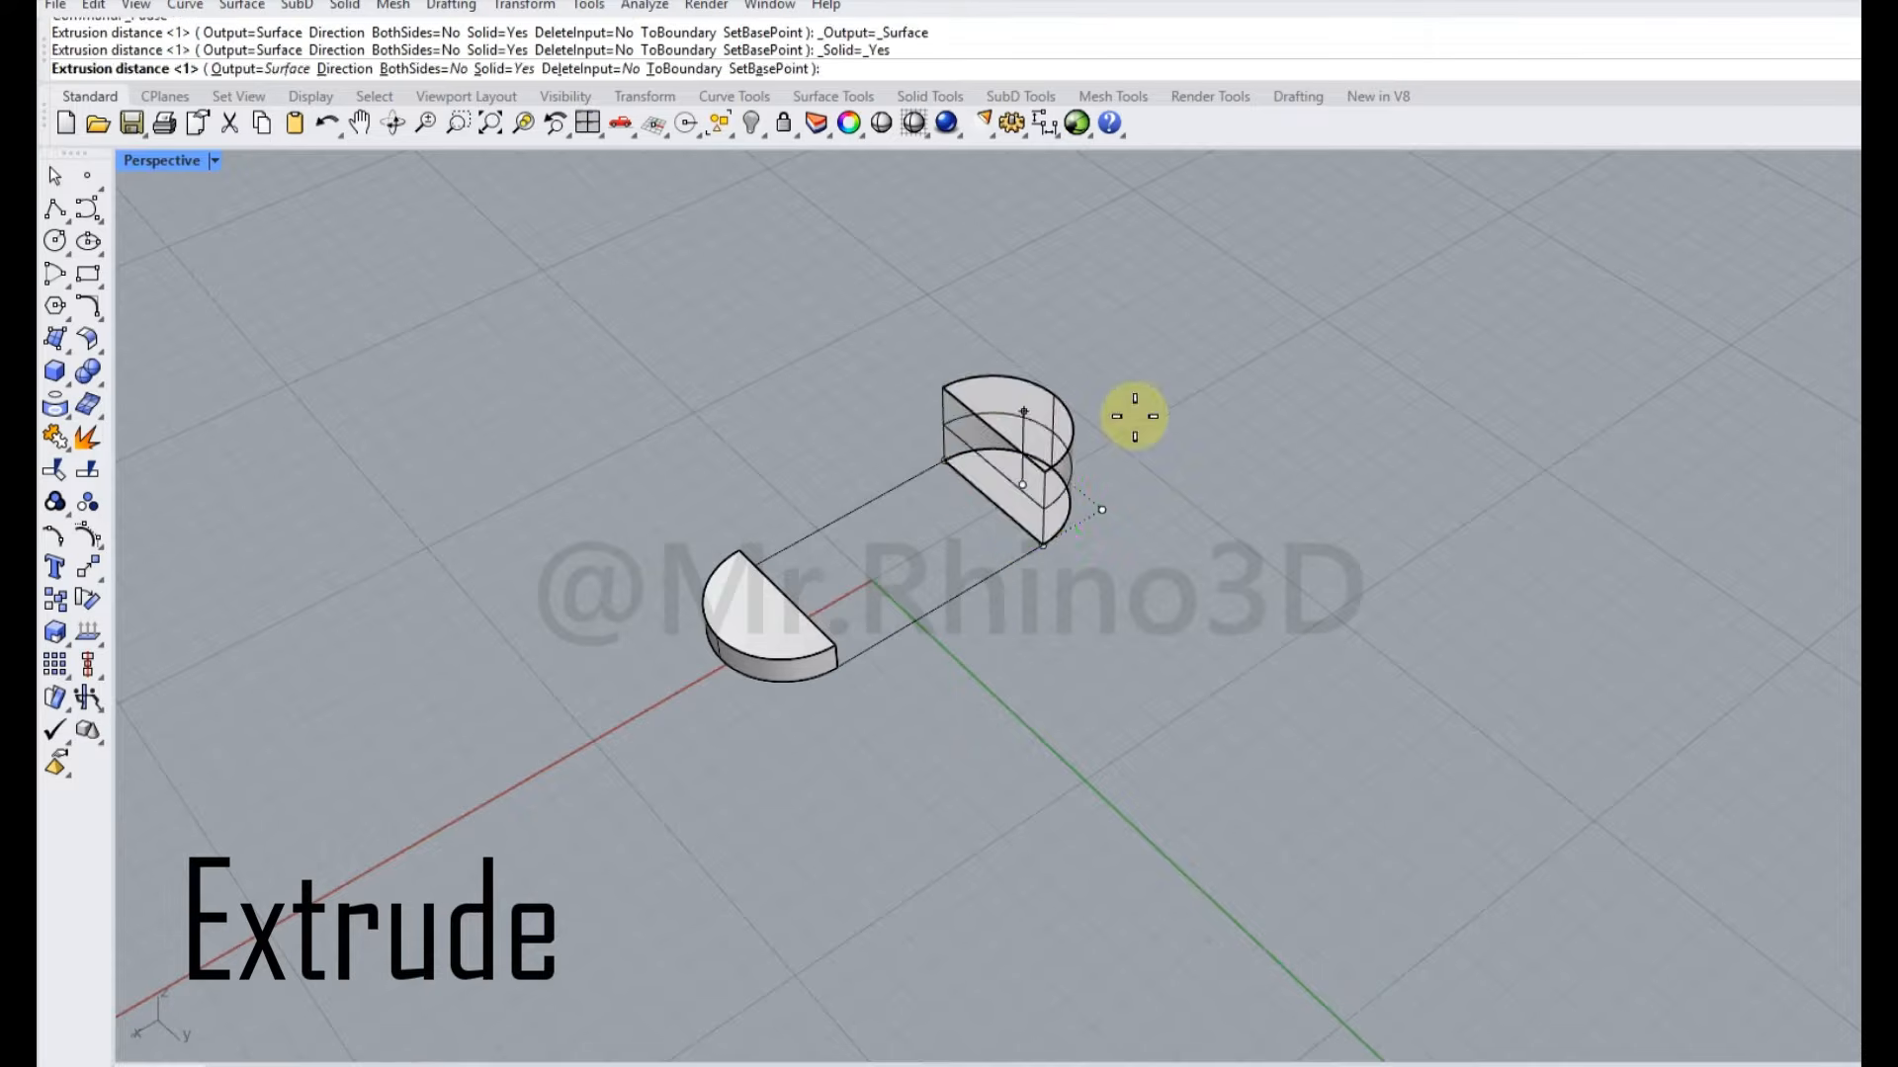
Finish extruding the second half-round end into a solid and rotate it upright about the part's long axis.
{"action": "left_click", "coordinate": [1042, 473]}
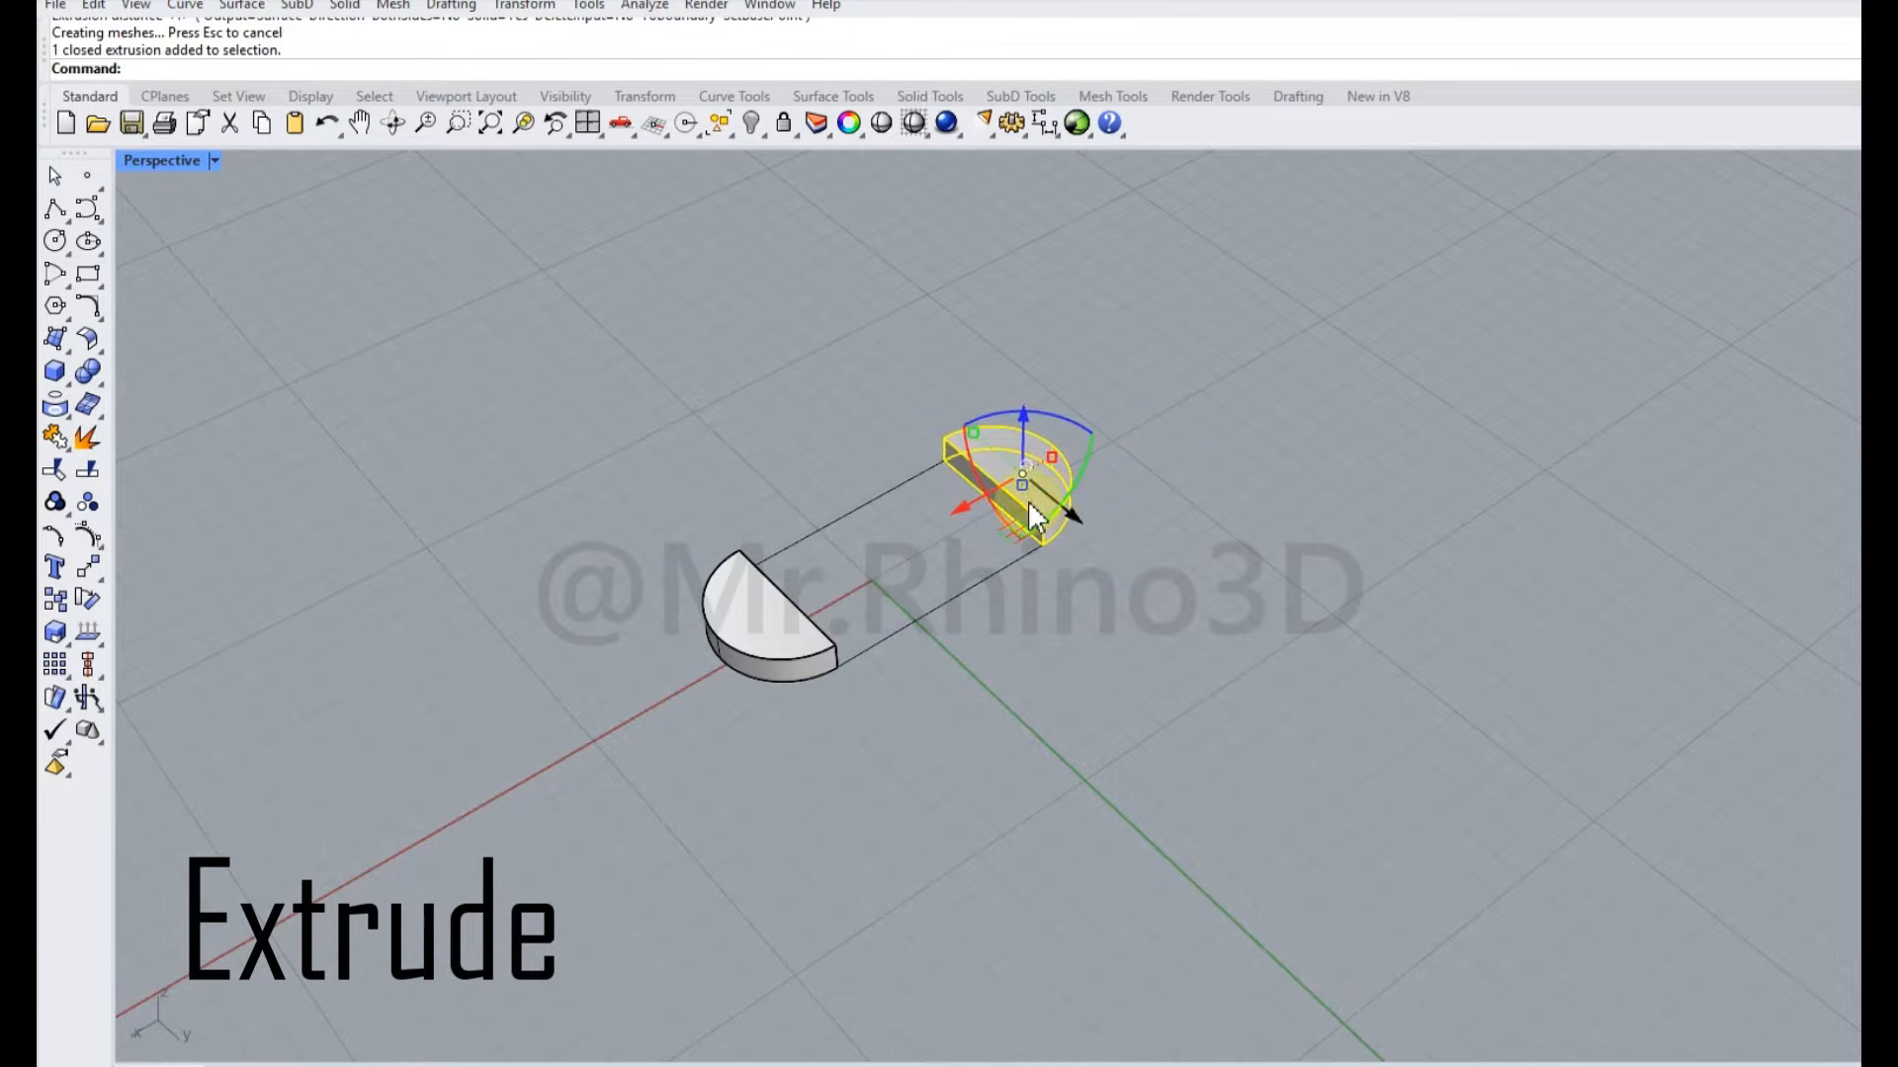
{"action": "left_click_drag", "start_coordinate": [969, 476], "coordinate": [923, 329]}
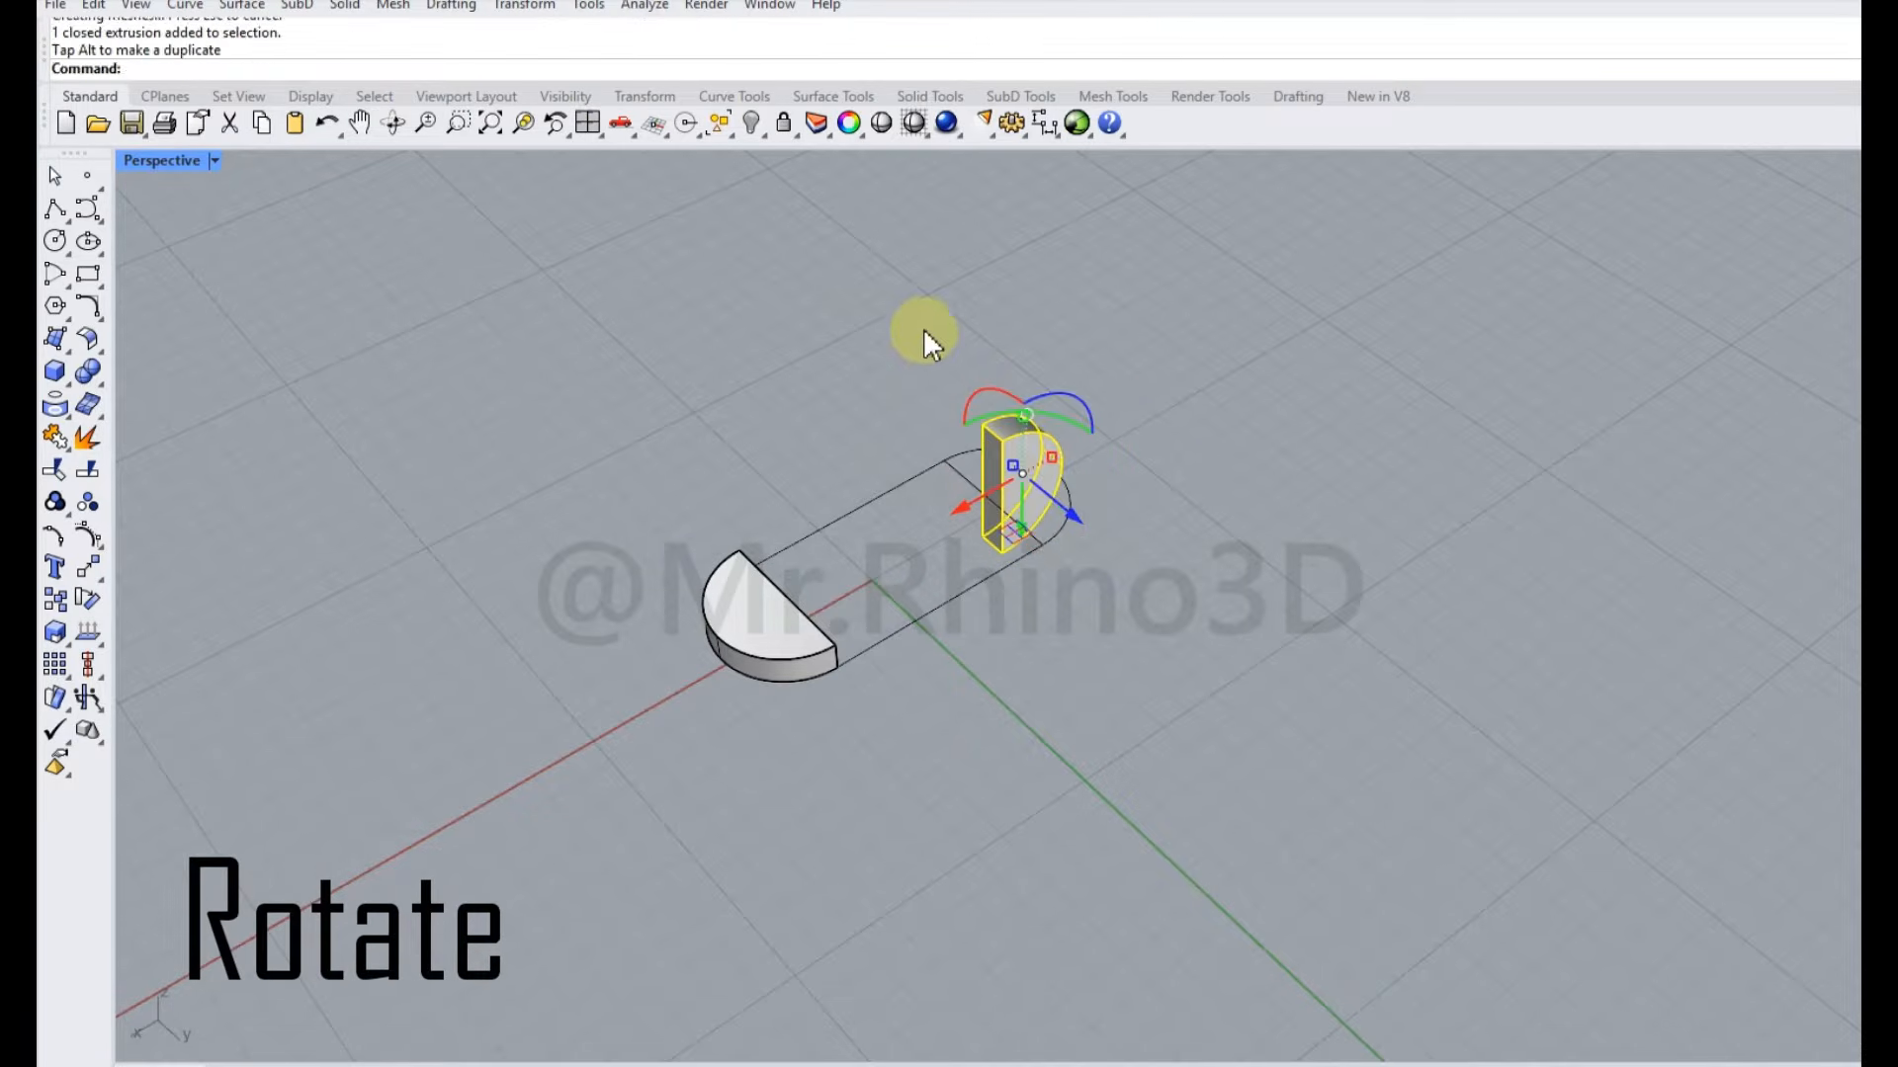
{"action": "type", "text": "zs"}
{"action": "key", "text": "Return"}
{"action": "scroll", "coordinate": [1091, 593], "scroll_direction": "down", "scroll_amount": 7}
{"action": "right_click_drag", "start_coordinate": [1091, 595], "coordinate": [705, 580]}
{"action": "left_click", "coordinate": [885, 515]}
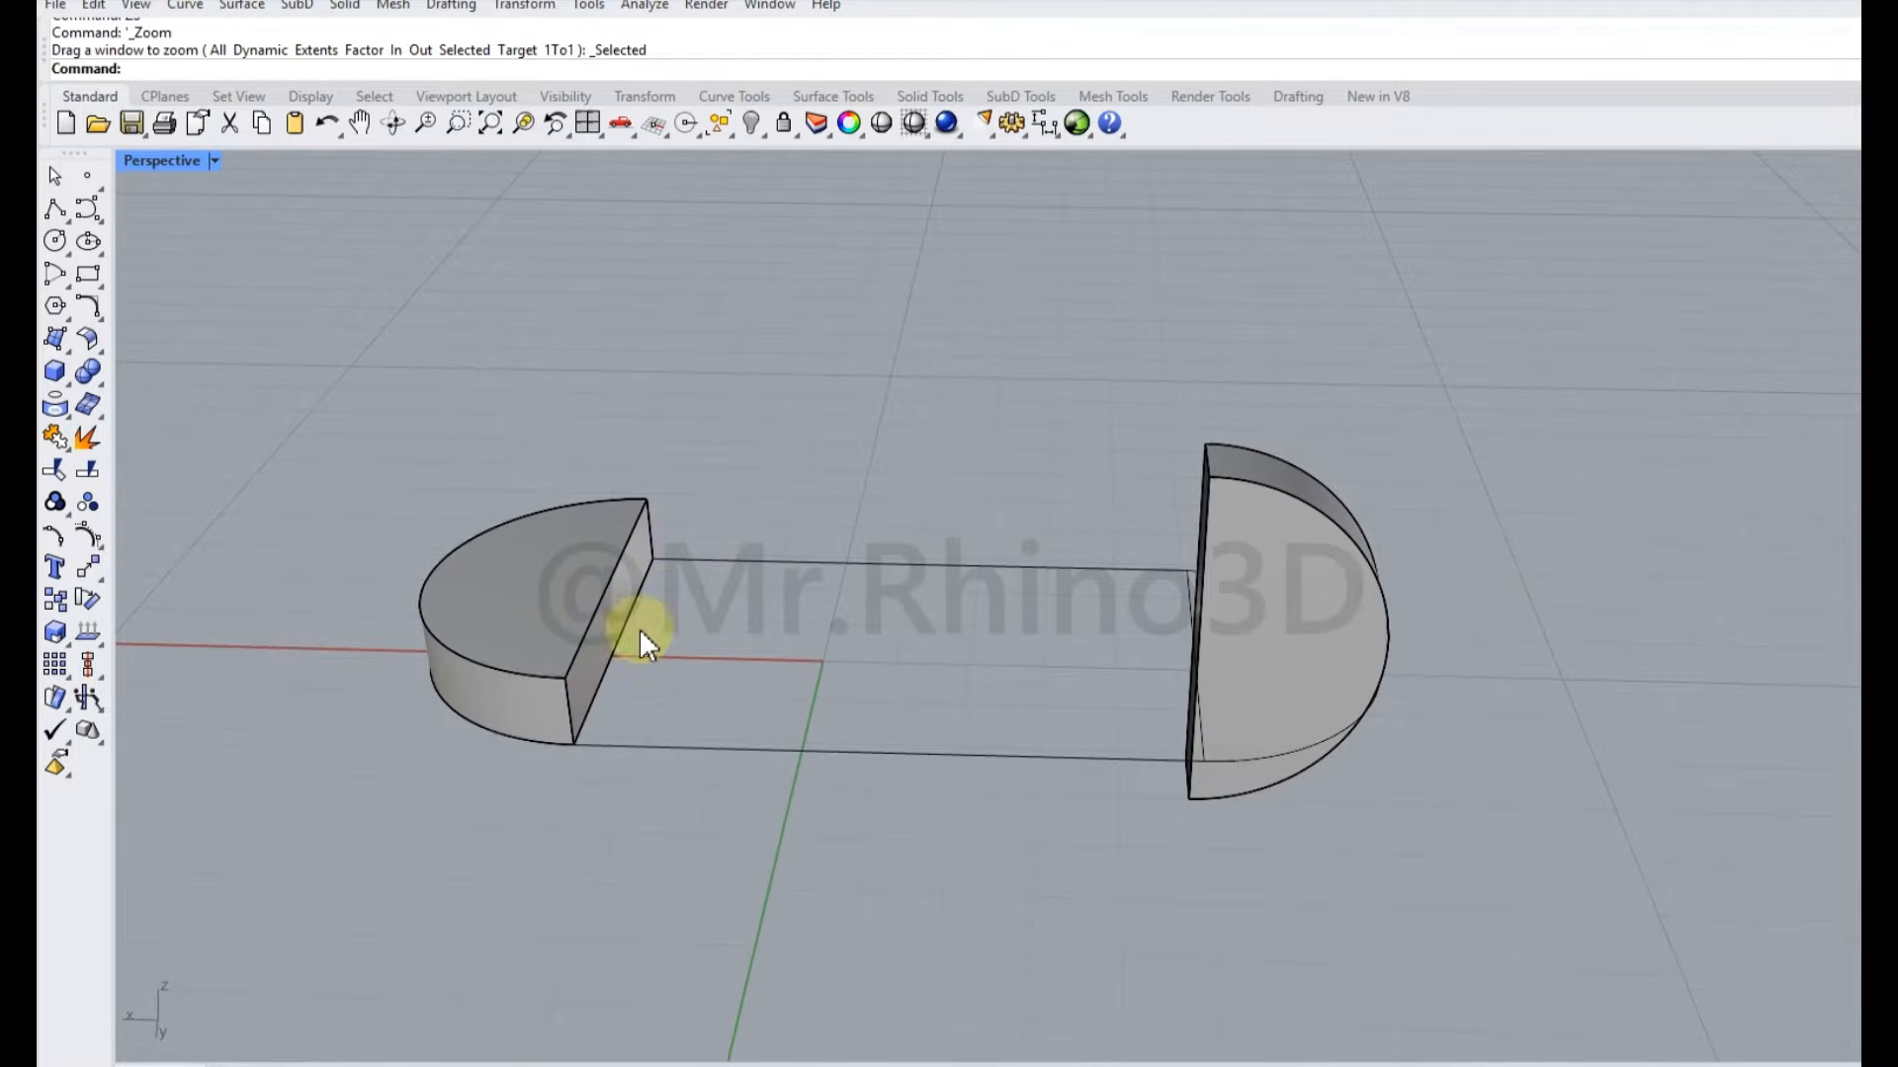
Duplicate the borders of the flat inner faces on both half-round solids as curves.
{"action": "left_click", "coordinate": [613, 635]}
{"action": "right_click_drag", "start_coordinate": [880, 615], "coordinate": [1067, 605]}
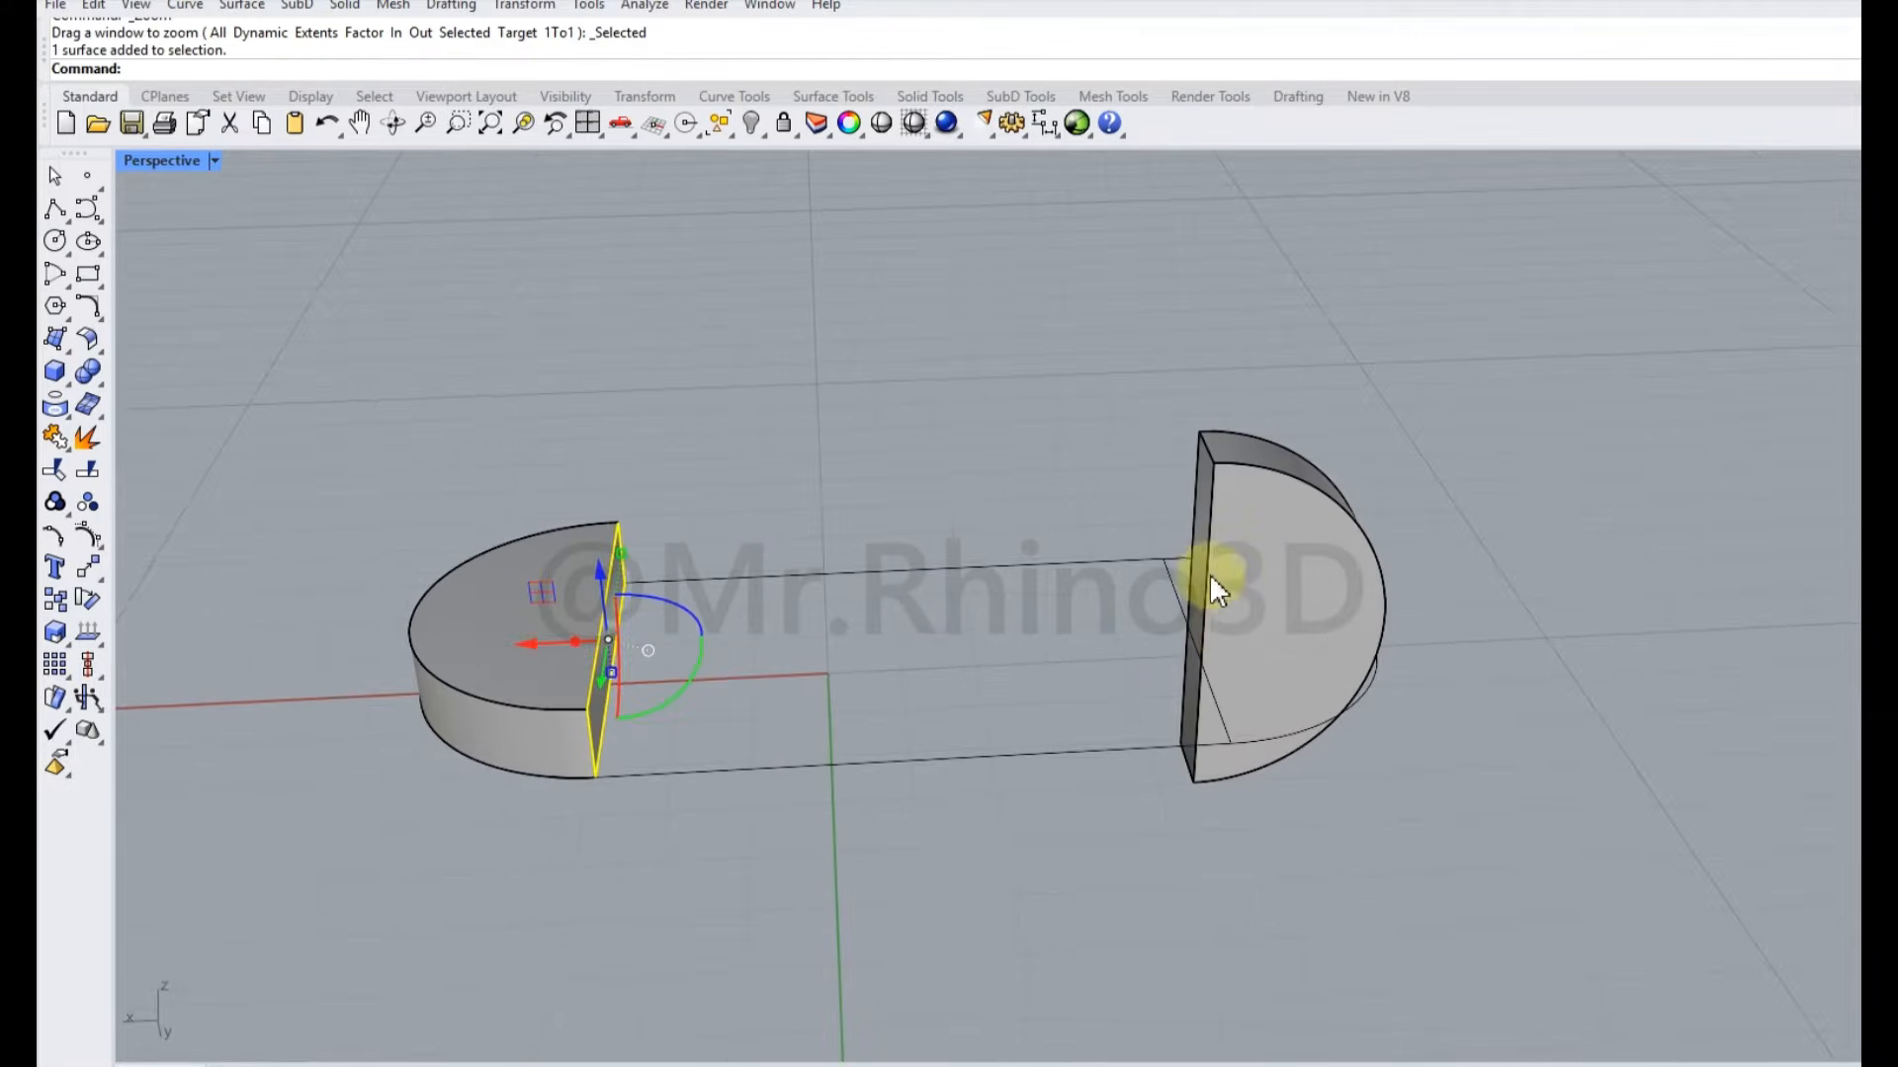
{"action": "left_click", "coordinate": [1199, 572], "text": "shift"}
{"action": "left_click", "coordinate": [66, 416]}
{"action": "left_click", "coordinate": [190, 420]}
{"action": "scroll", "coordinate": [697, 540], "scroll_direction": "up", "scroll_amount": 2}
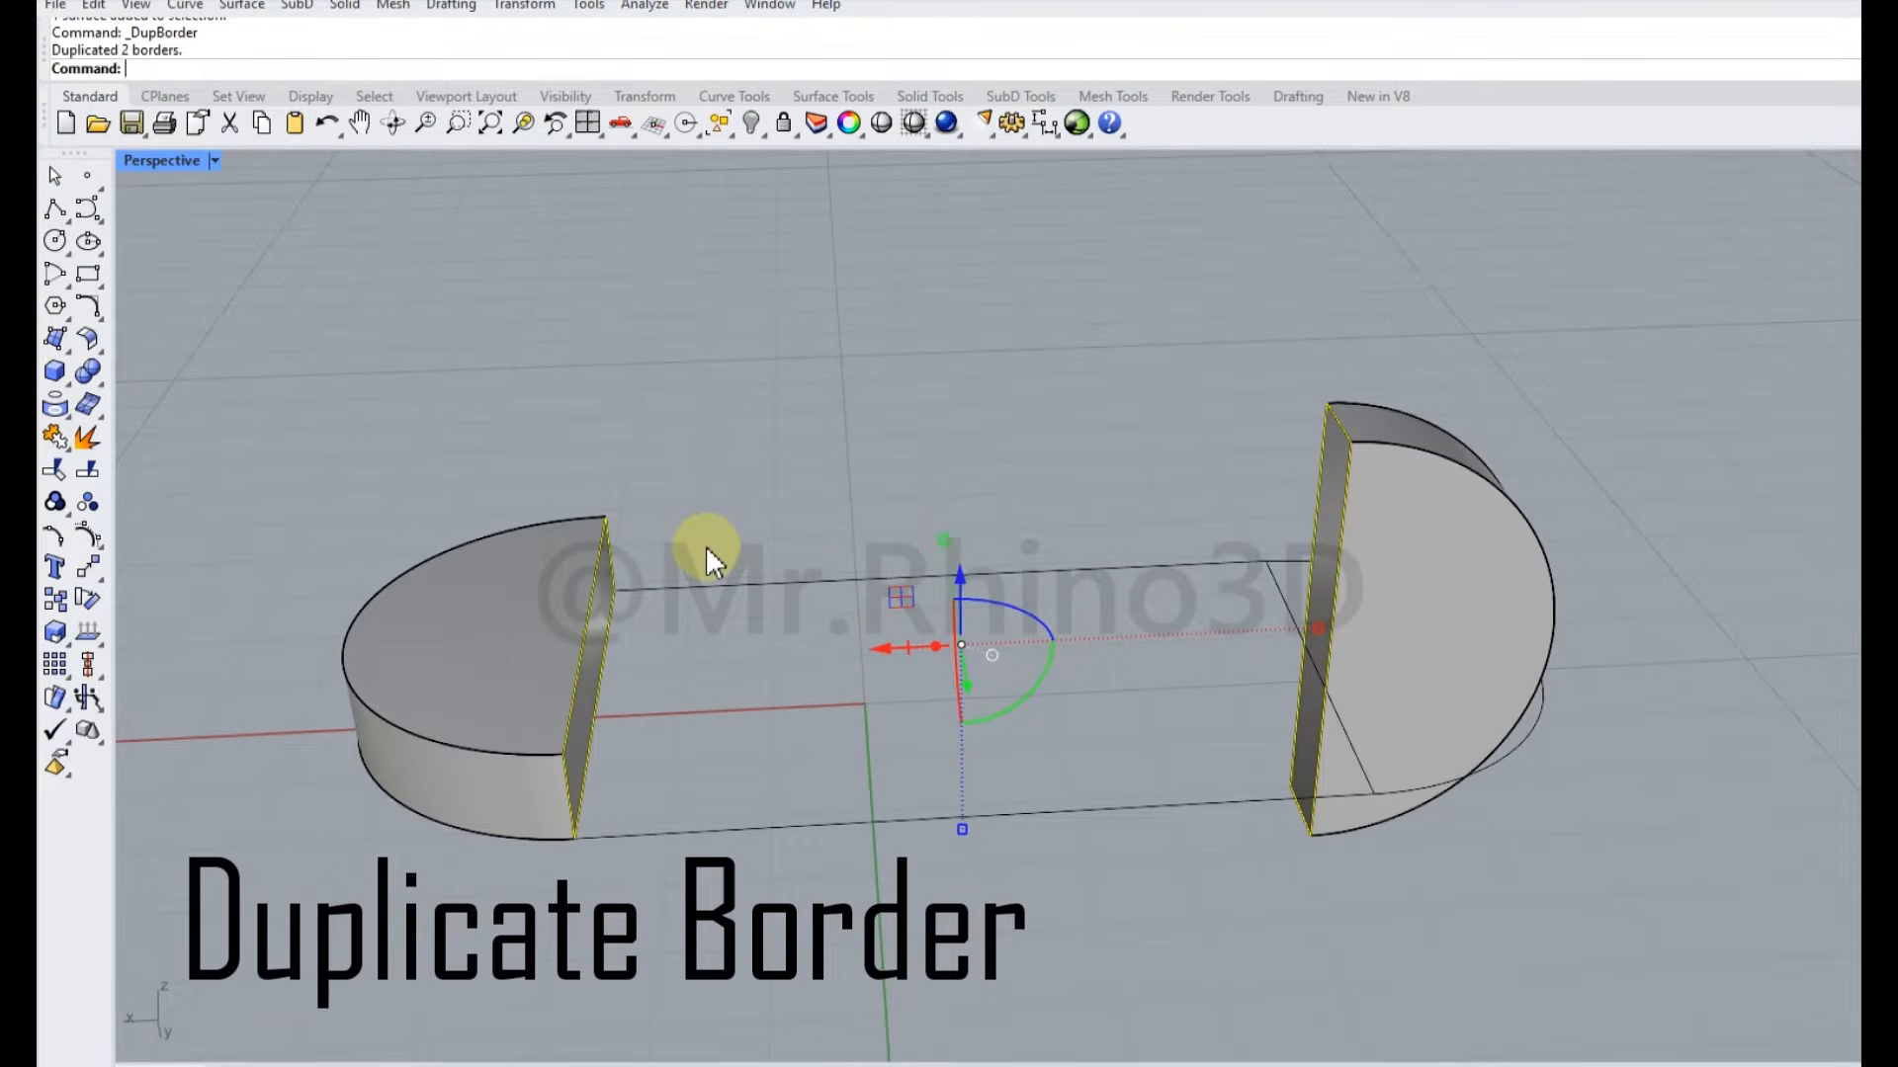
{"action": "left_click", "coordinate": [680, 502]}
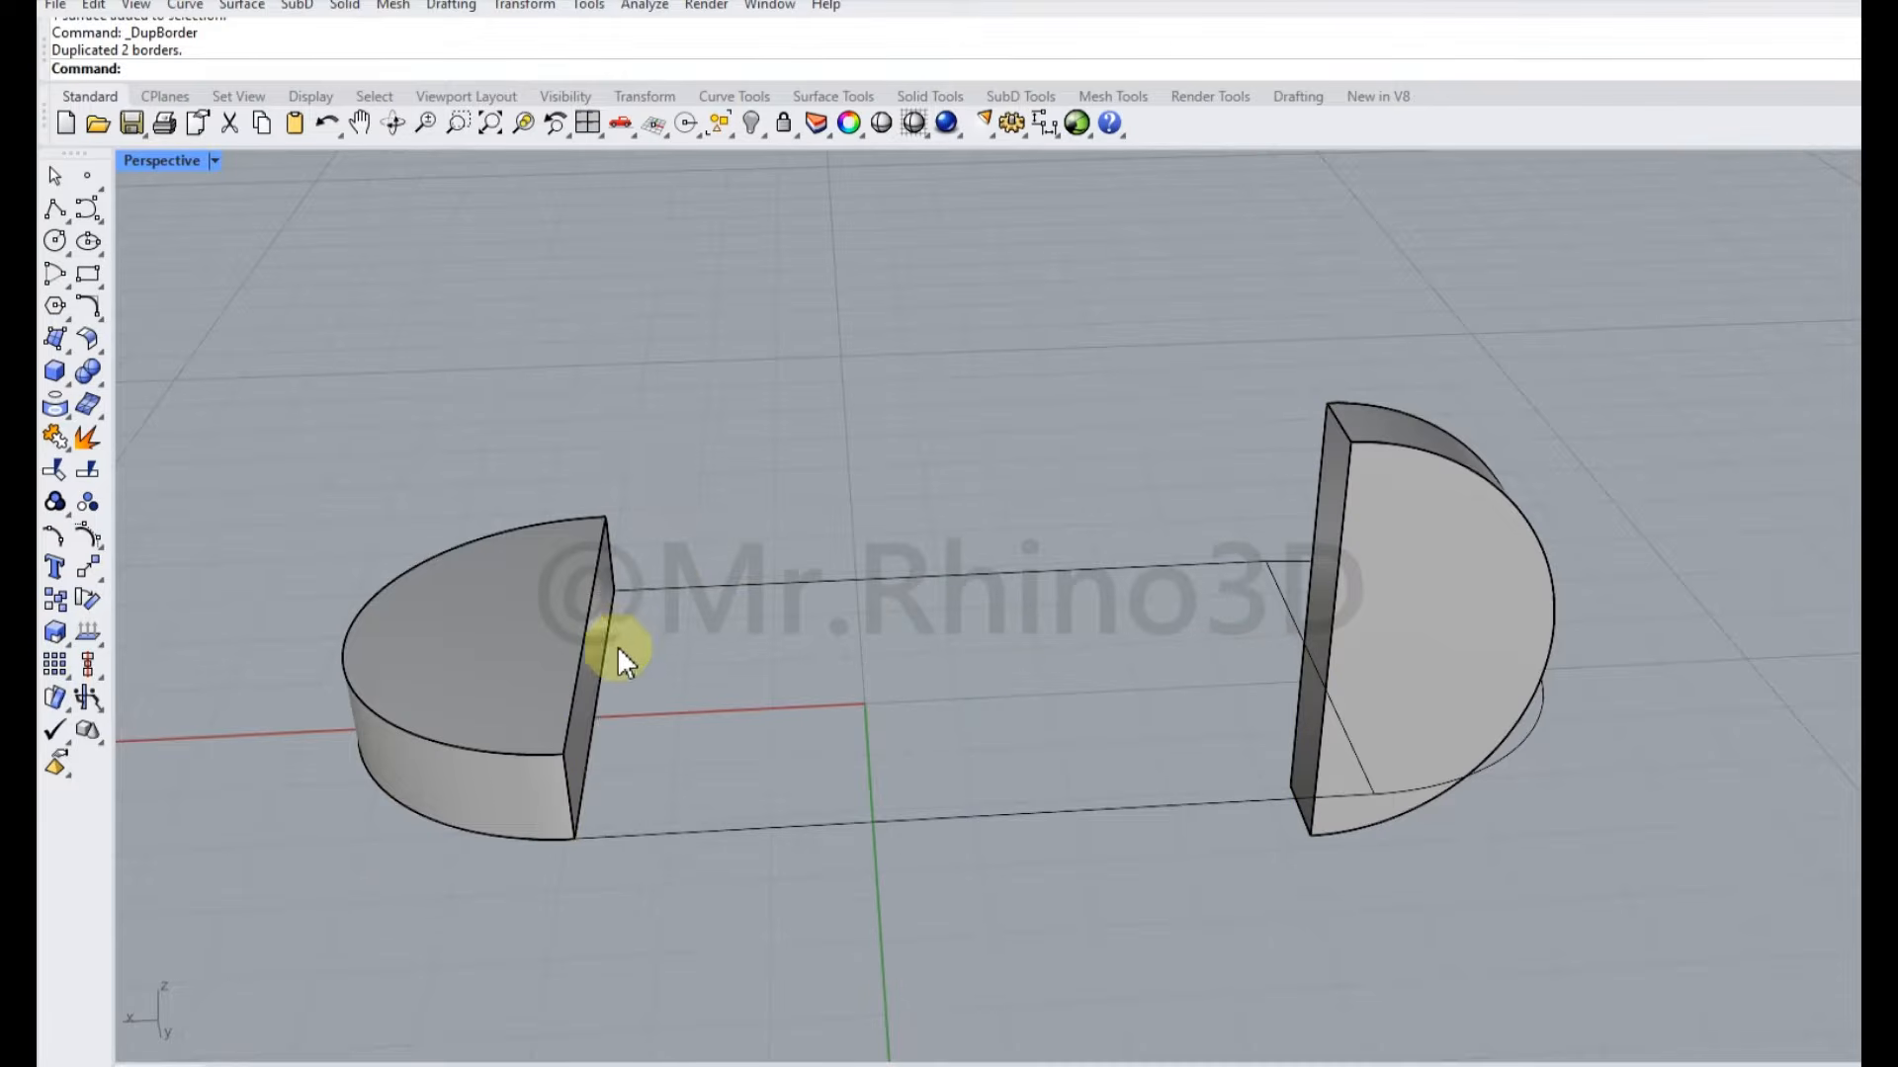
Copy the horizontal half-round end's rectangular border curve along the X axis to midway between the two ends.
{"action": "left_click", "coordinate": [617, 644]}
{"action": "left_click", "coordinate": [689, 731]}
{"action": "right_click_drag", "start_coordinate": [691, 645], "coordinate": [638, 682]}
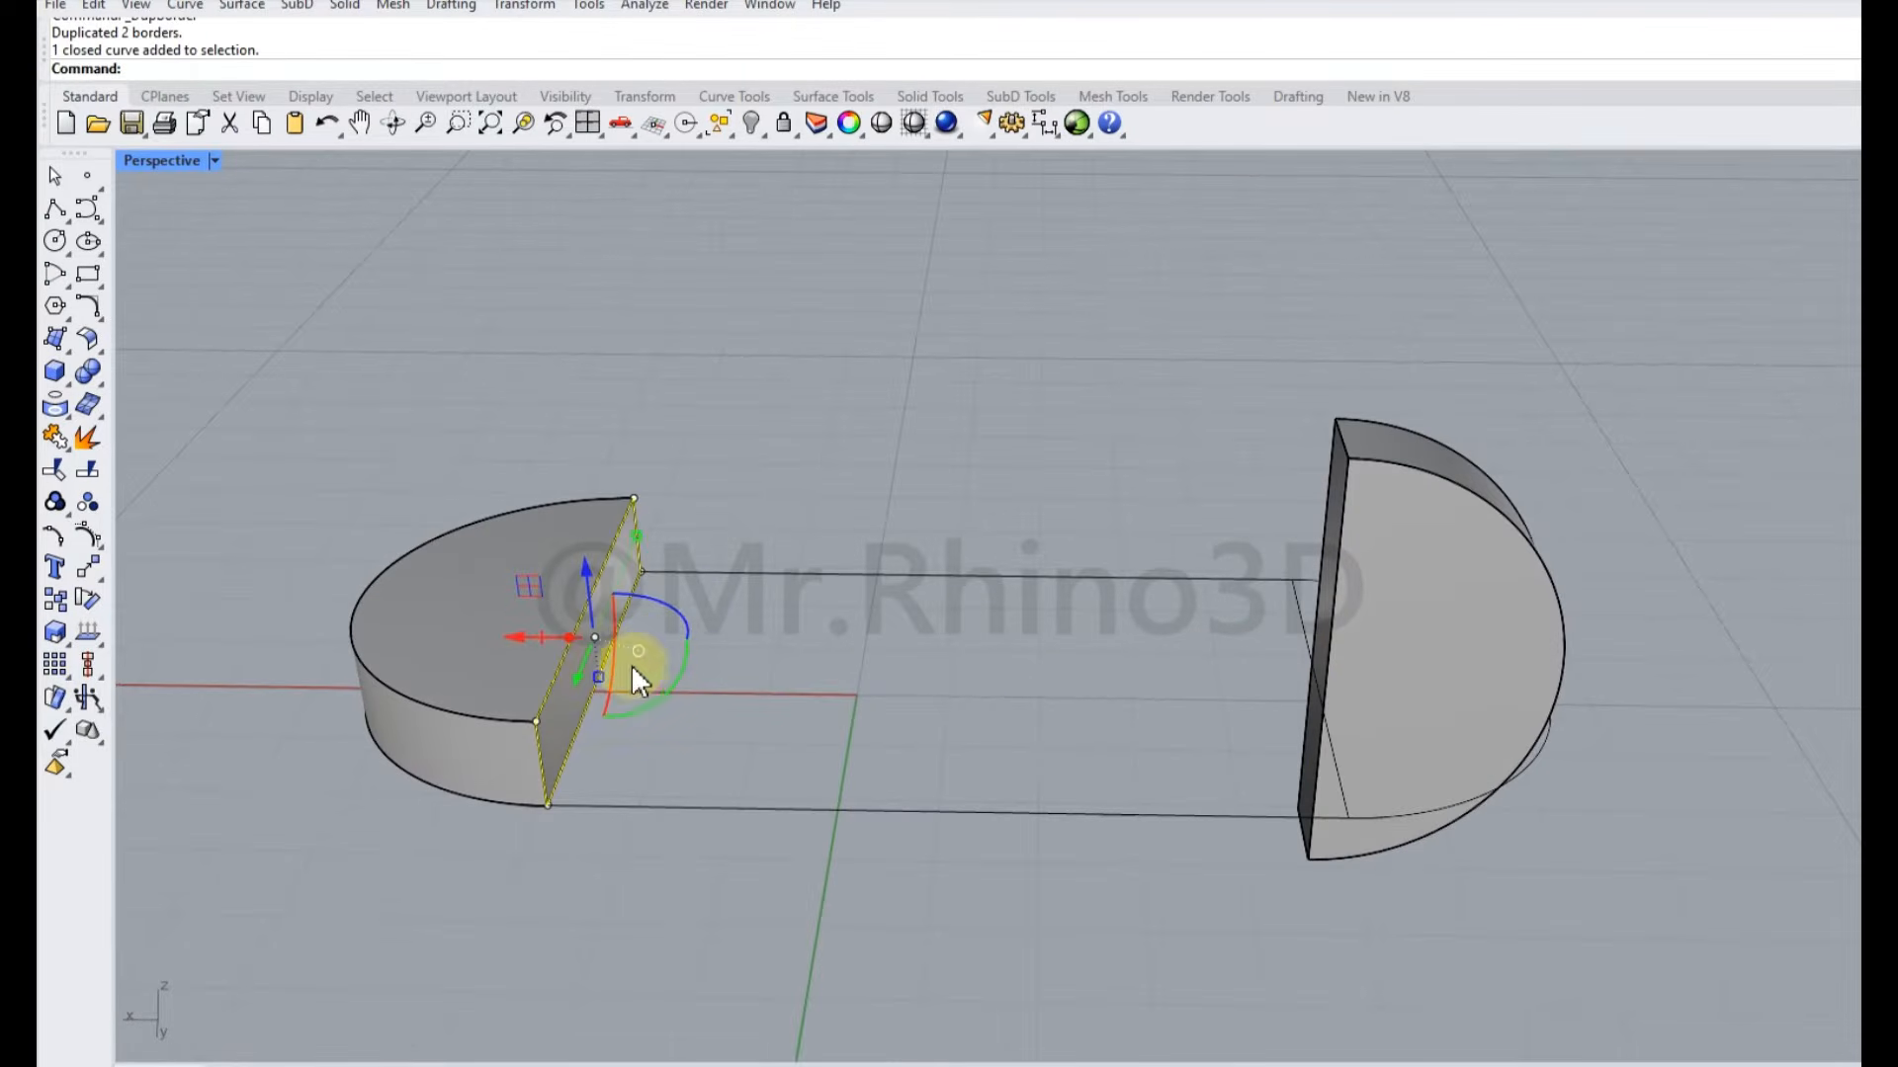
{"action": "left_click", "coordinate": [530, 636]}
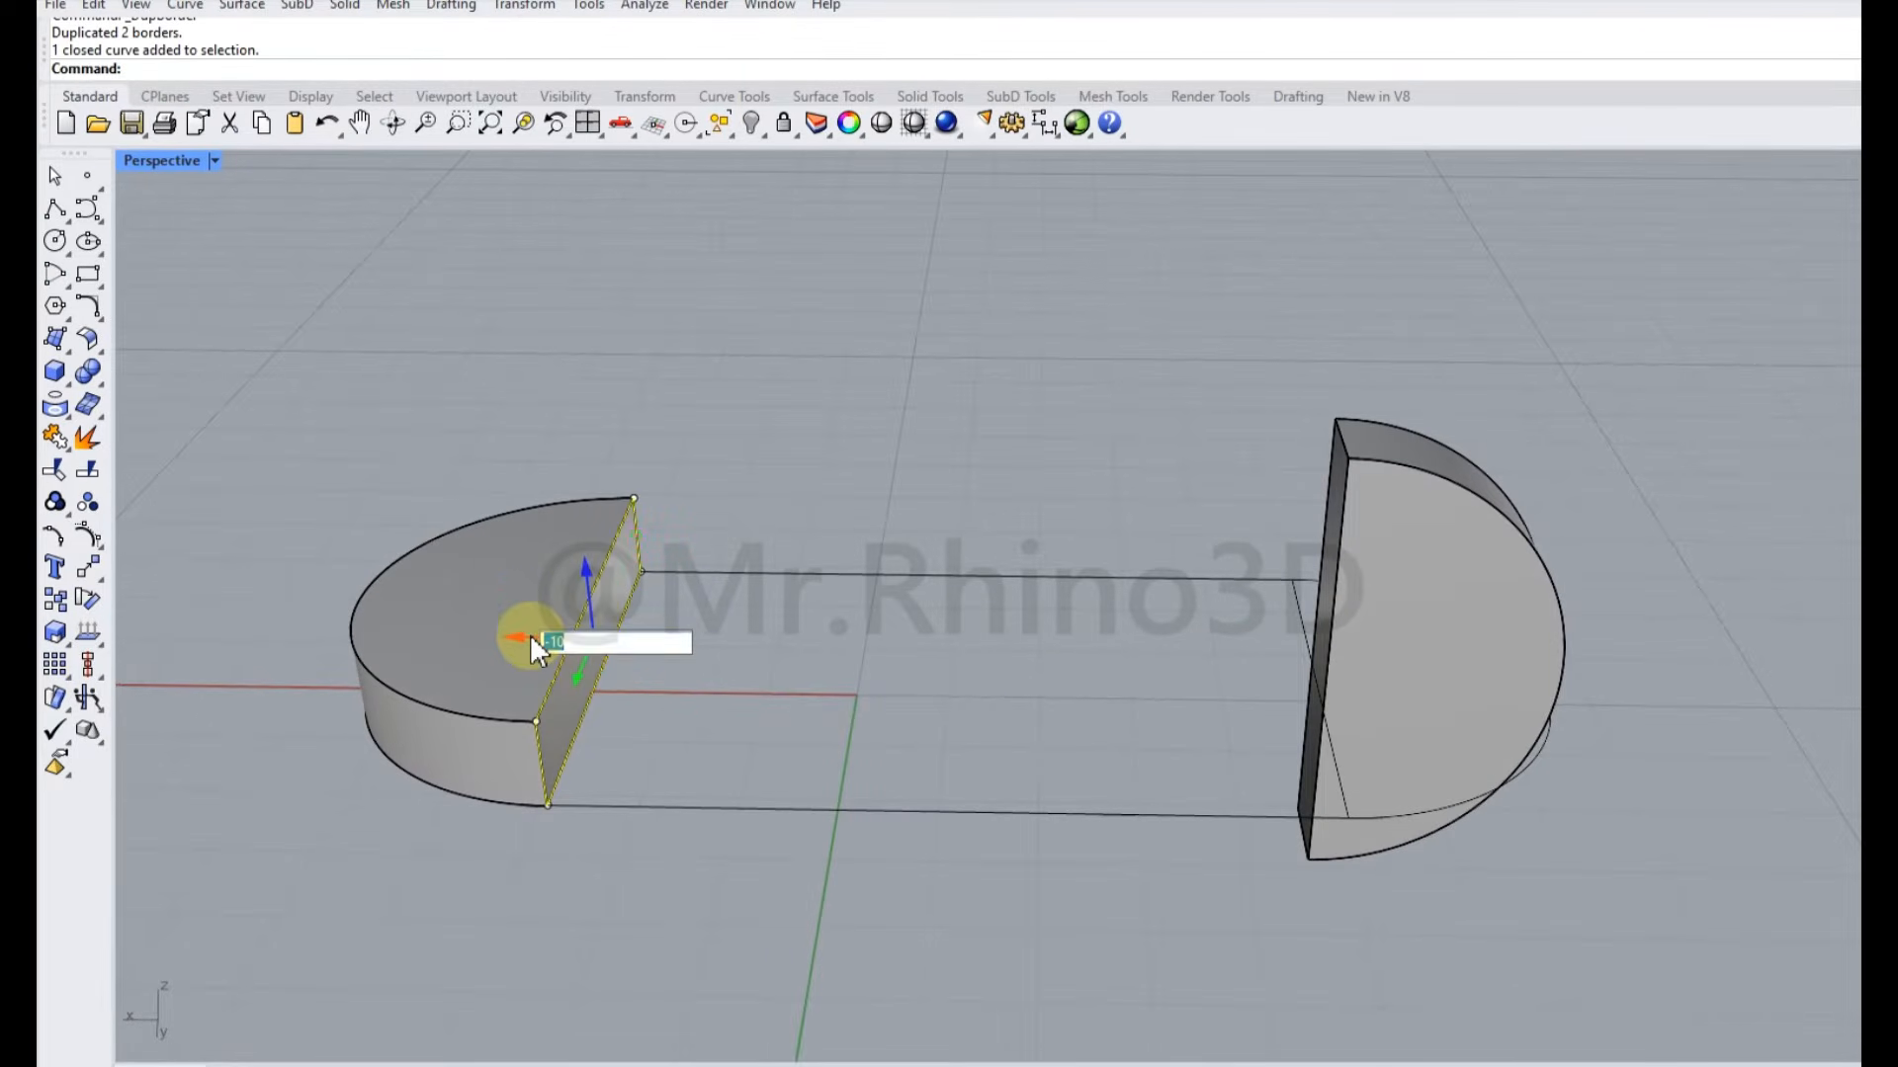
{"action": "type", "text": "-40"}
{"action": "key", "text": "Return"}
{"action": "mouse_move", "coordinate": [571, 648]}
{"action": "right_mouse_down"}
{"action": "mouse_move", "coordinate": [966, 627]}
{"action": "mouse_move", "coordinate": [969, 697]}
{"action": "right_mouse_up"}
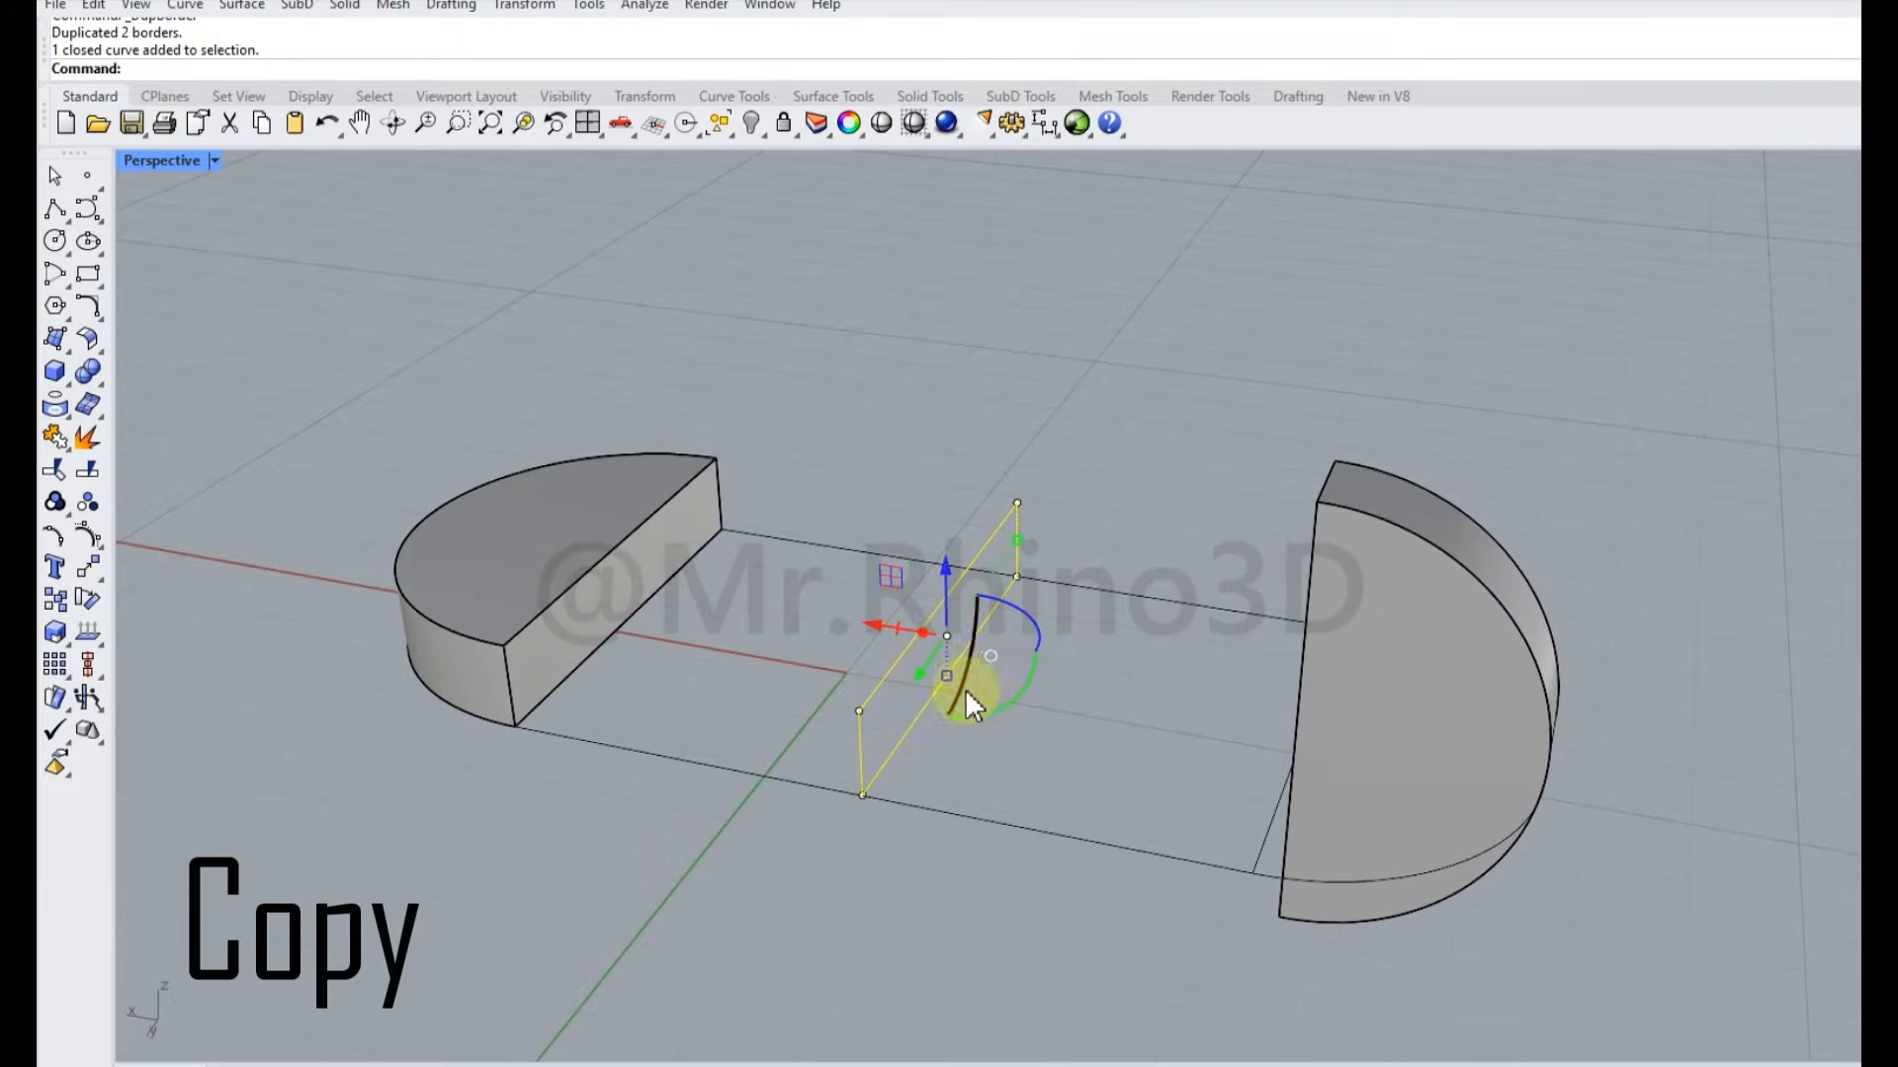
Rotate the middle rectangular curve about the part's long axis to a diagonal orientation between the two end faces.
{"action": "left_click", "coordinate": [970, 676]}
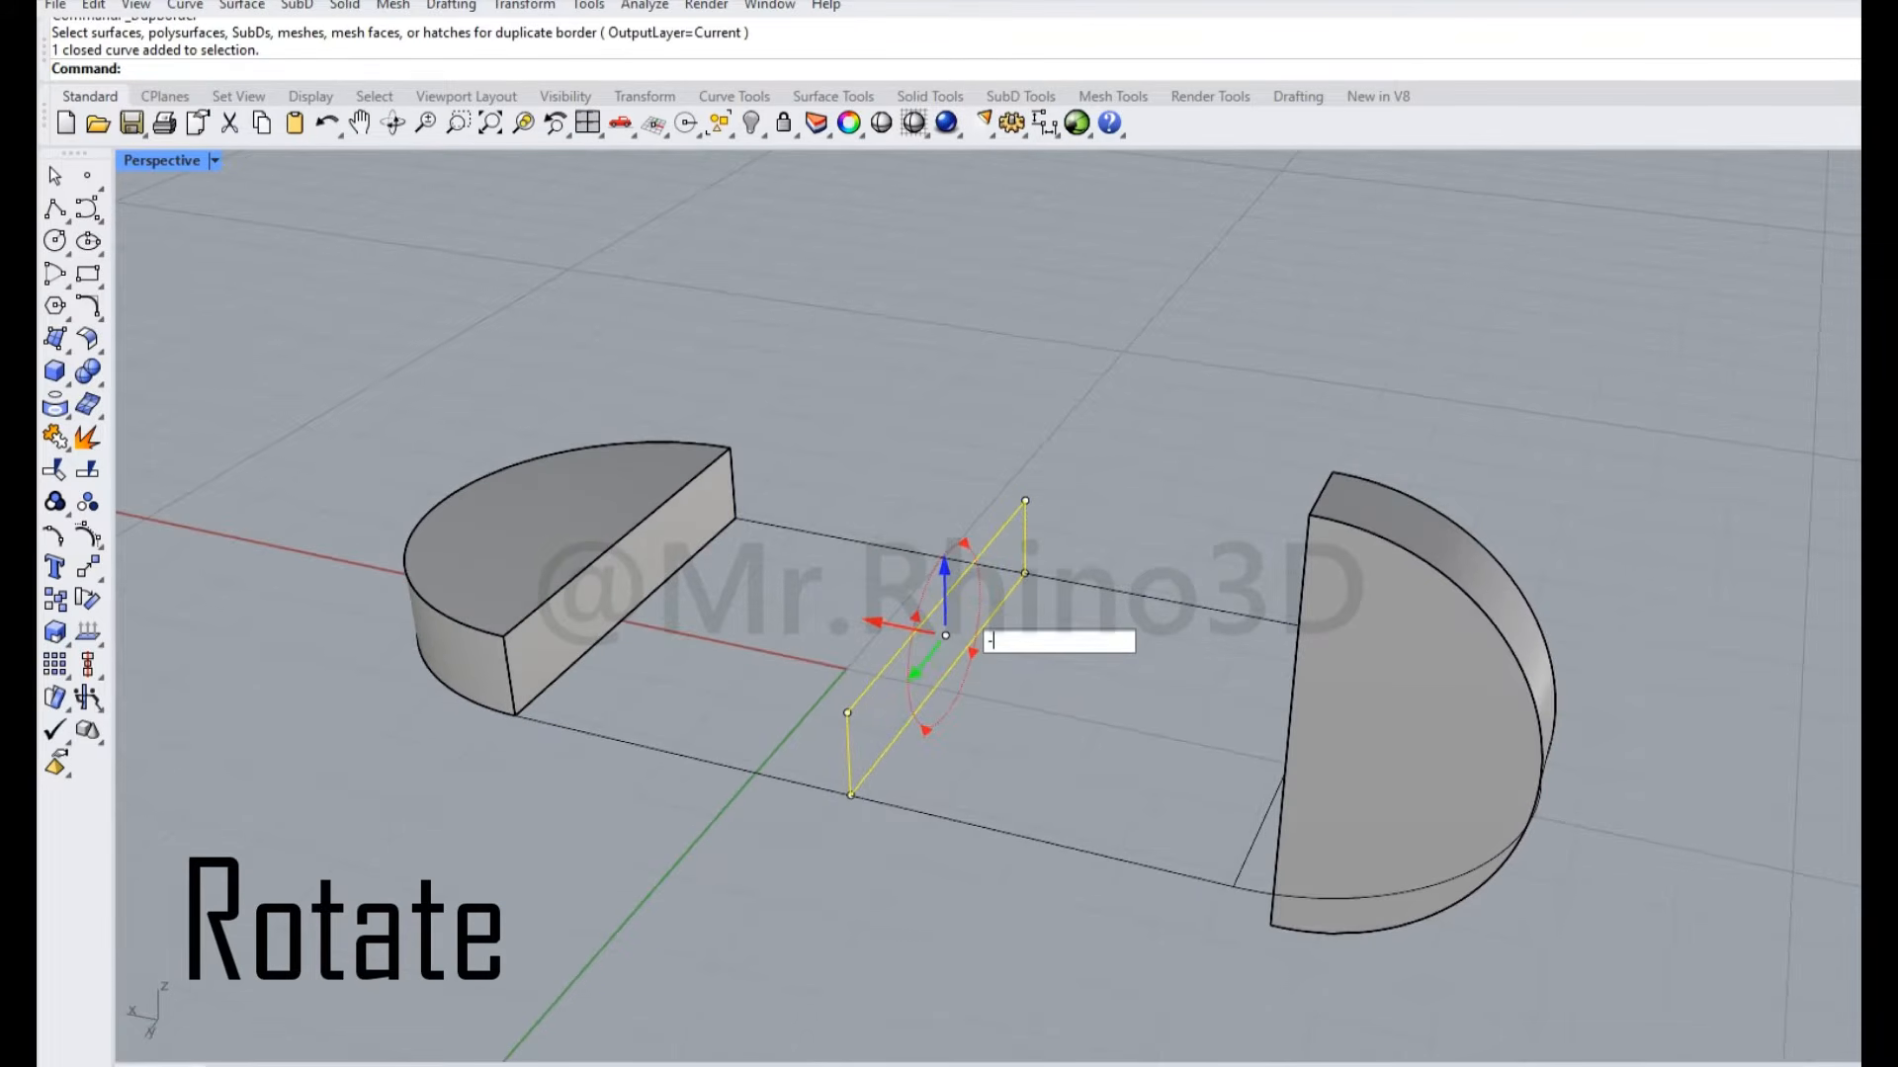
{"action": "key", "text": "Return"}
{"action": "right_click_drag", "start_coordinate": [890, 551], "coordinate": [954, 541]}
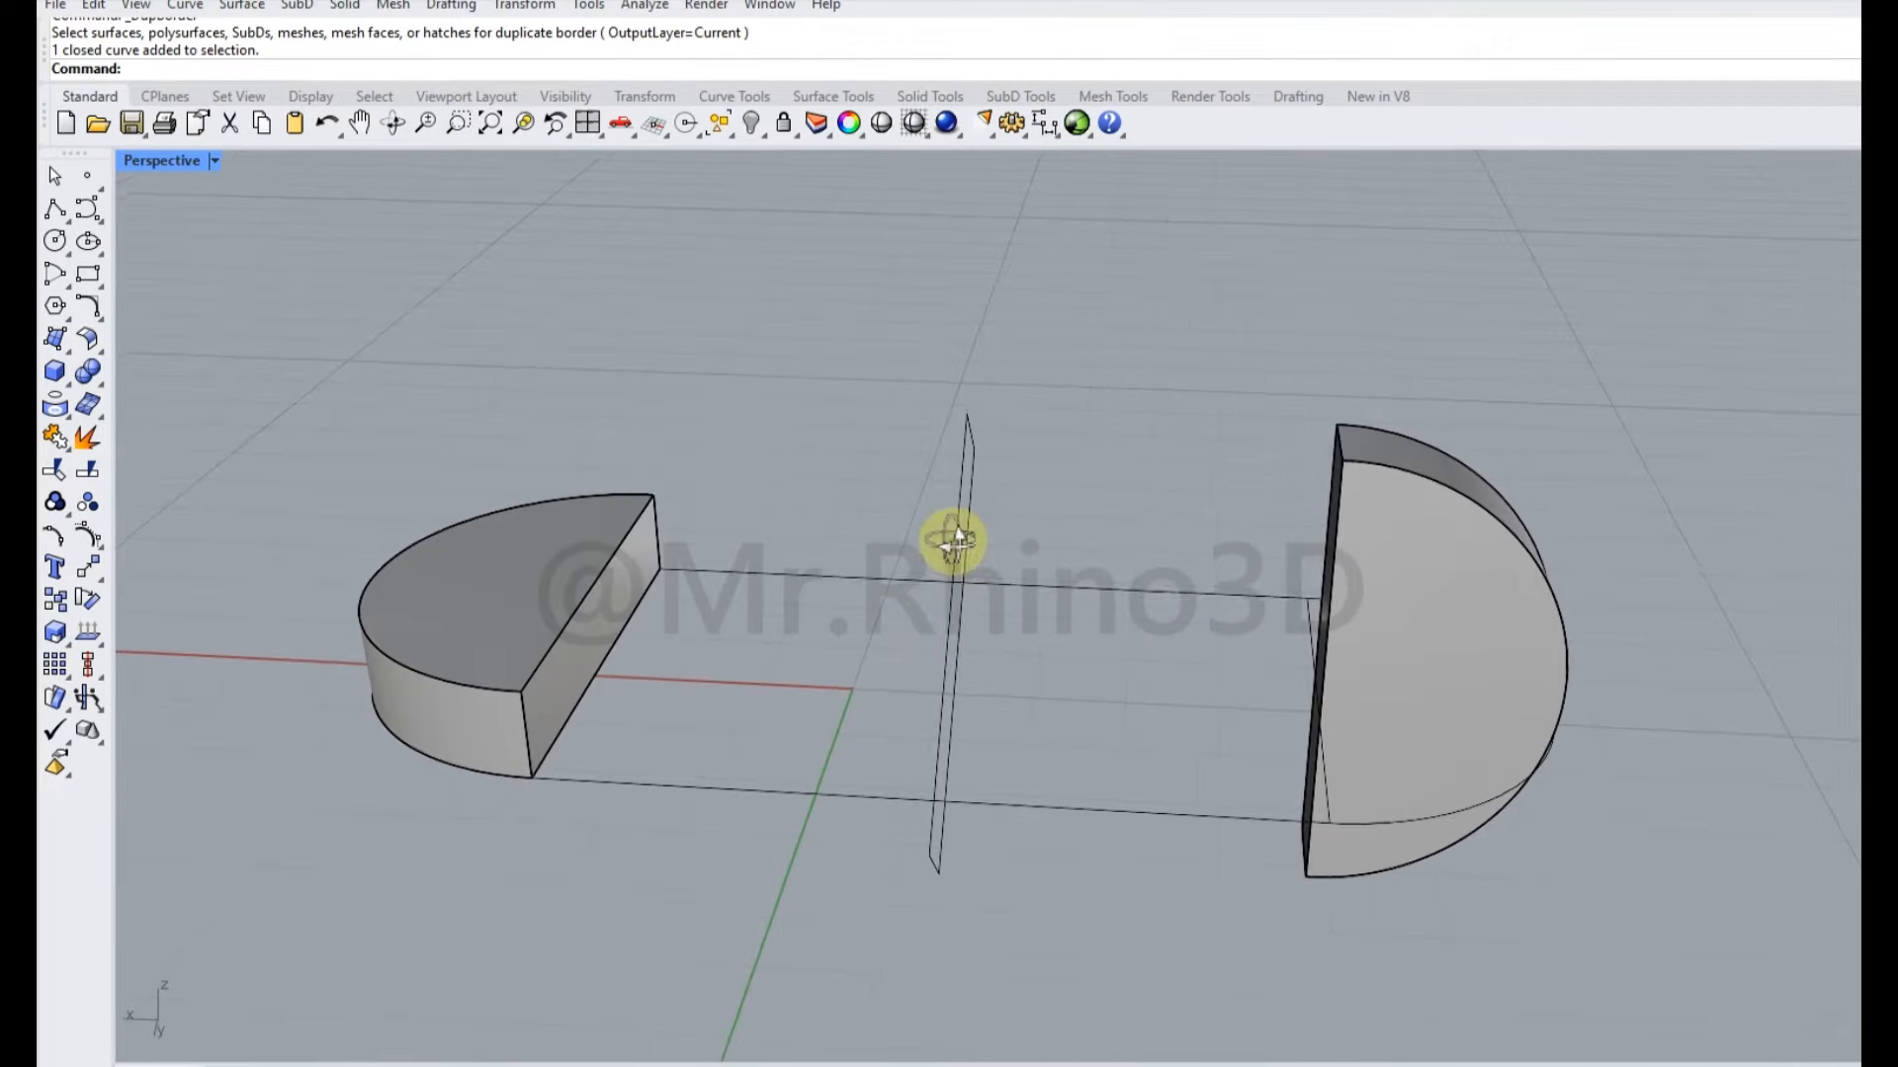
Shorten the middle rectangular curve along its length with Scale1D, using its long-edge midpoint as base and its corner as reference.
{"action": "left_click", "coordinate": [944, 622]}
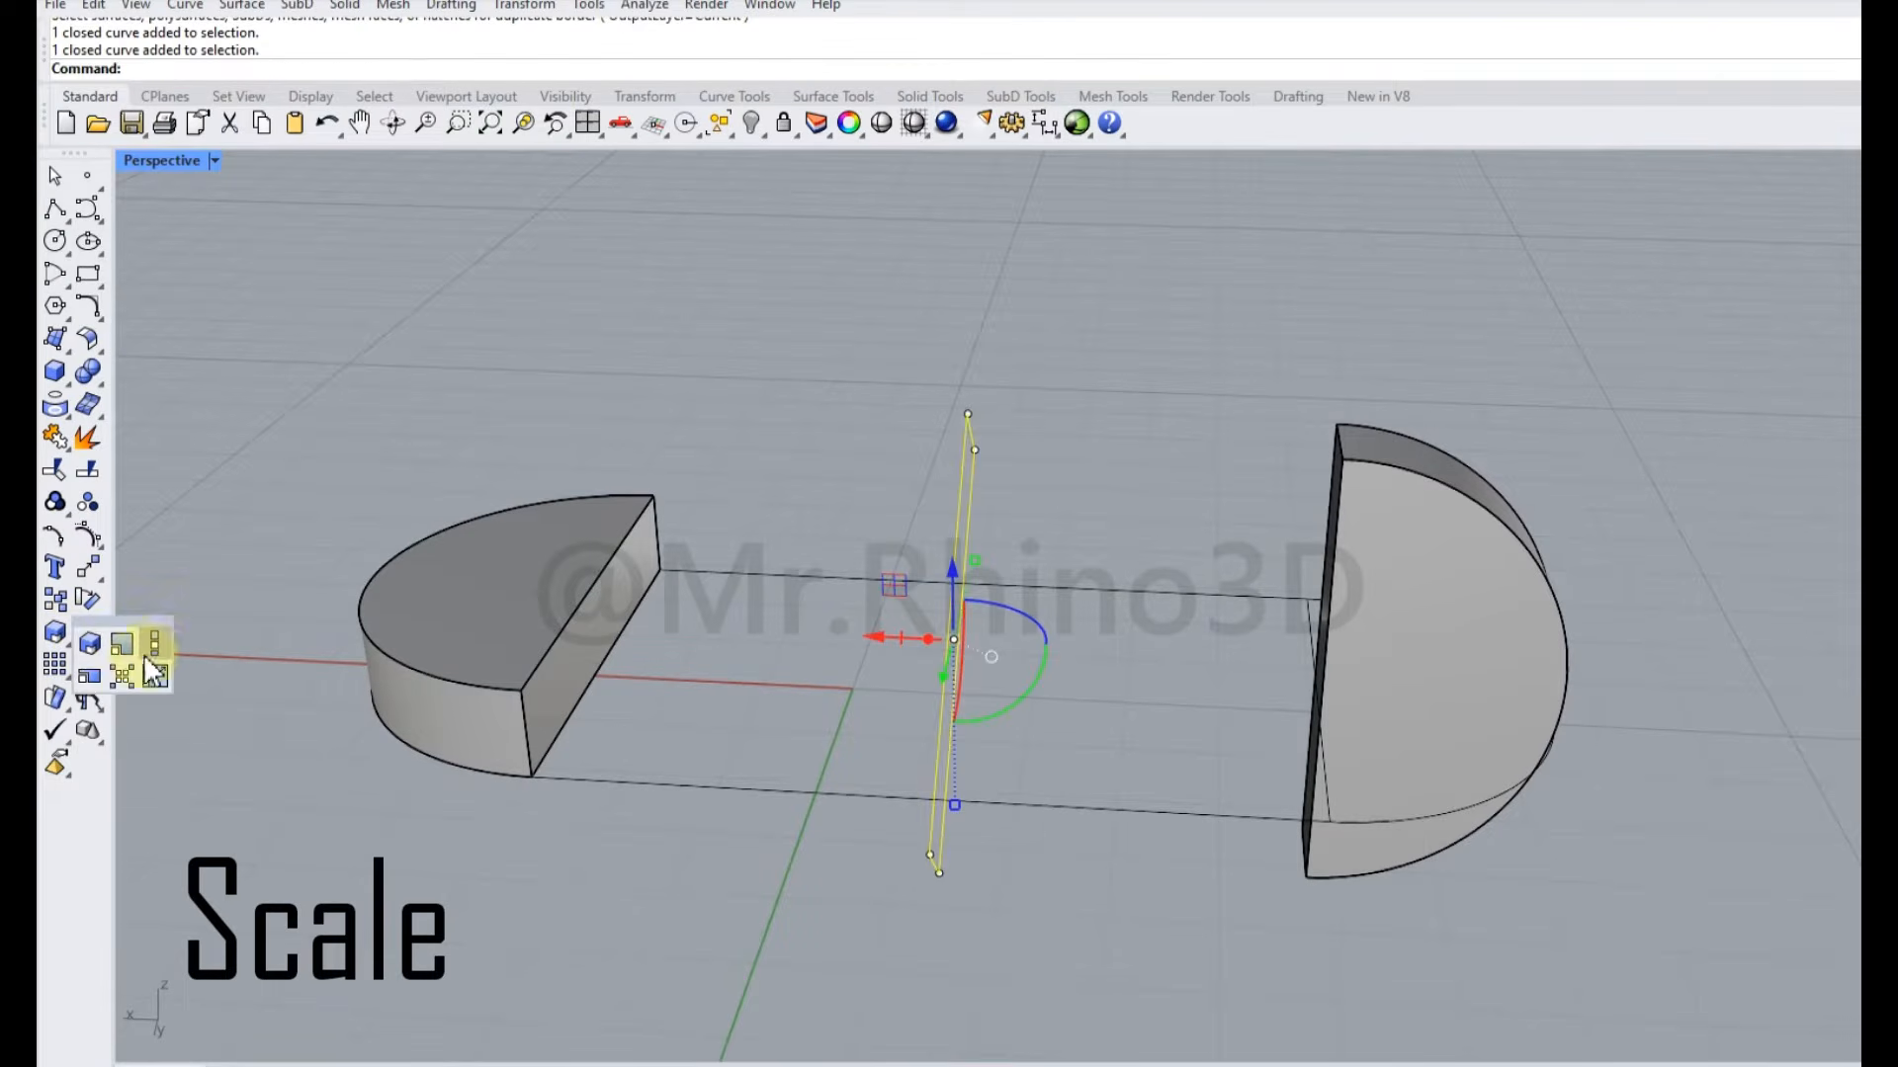
{"action": "left_click", "coordinate": [156, 648]}
{"action": "right_click_drag", "start_coordinate": [940, 652], "coordinate": [895, 647]}
{"action": "left_click", "coordinate": [939, 620]}
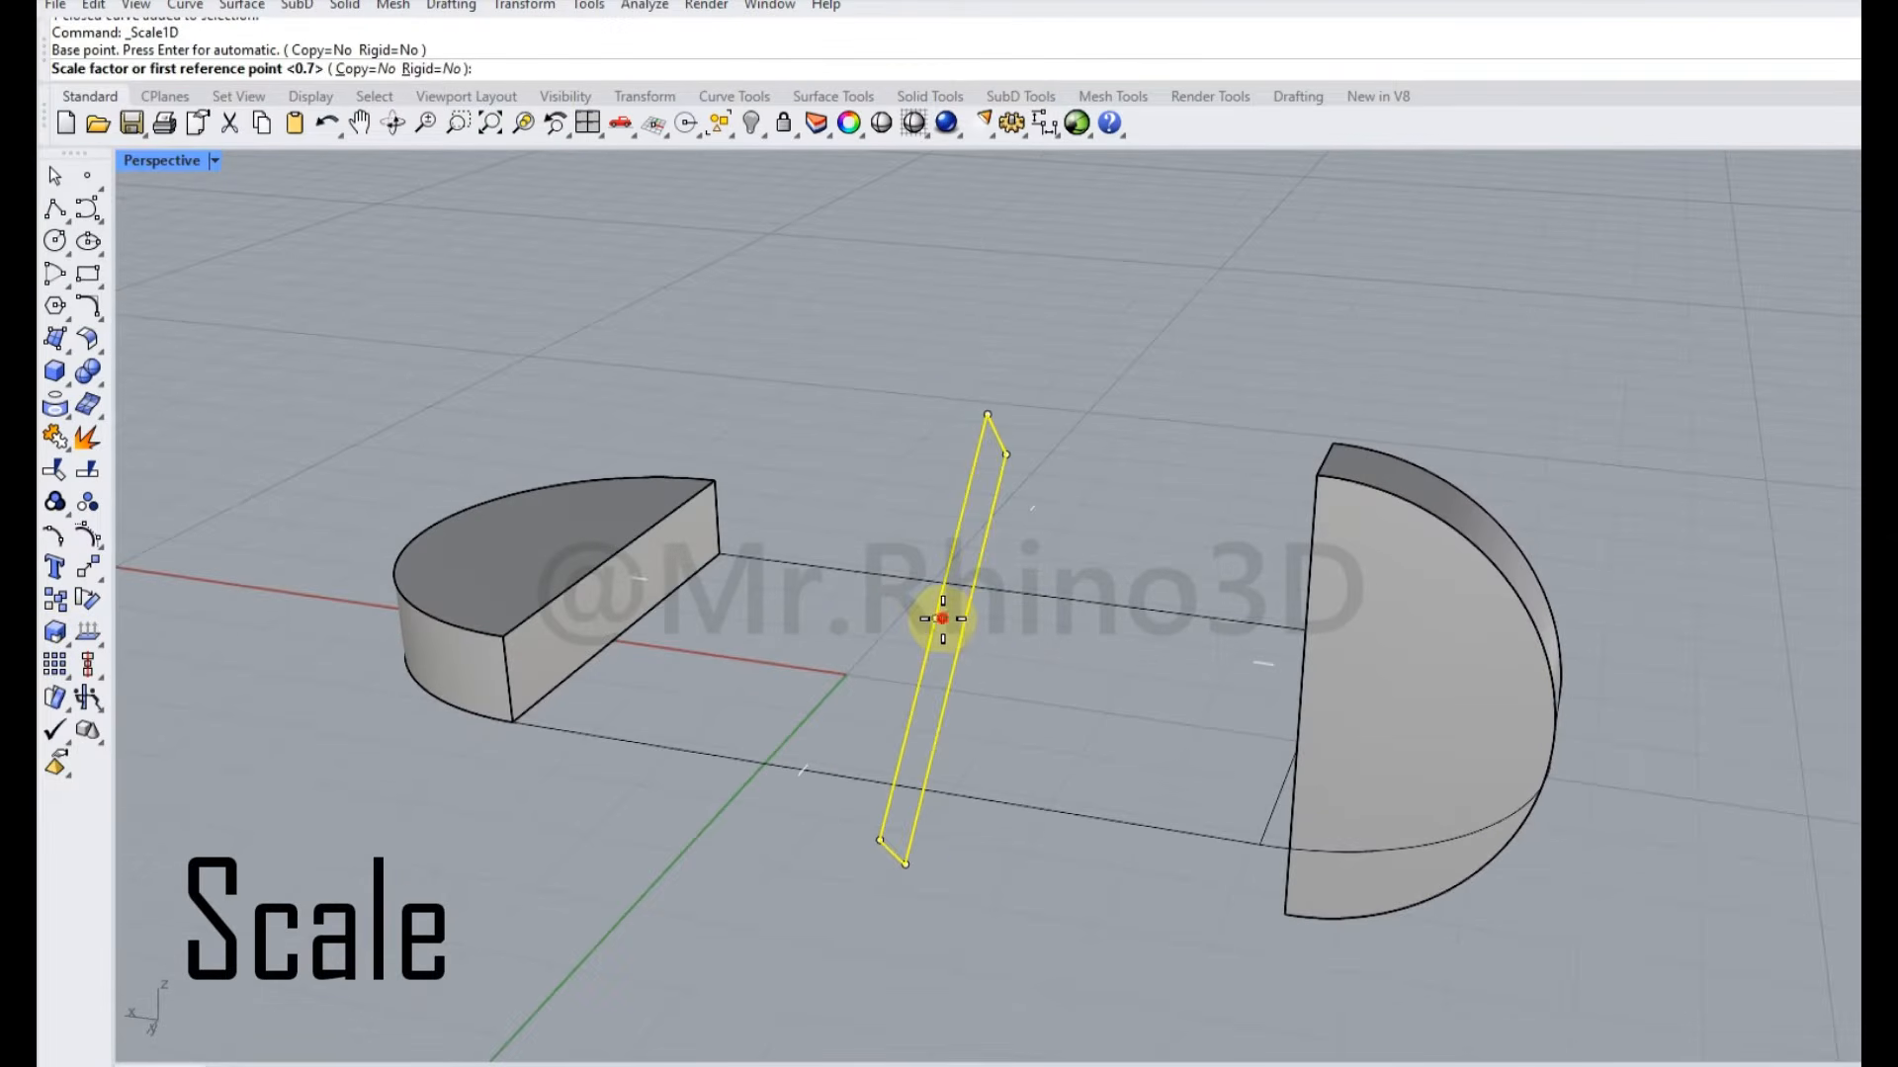
{"action": "left_click", "coordinate": [986, 414]}
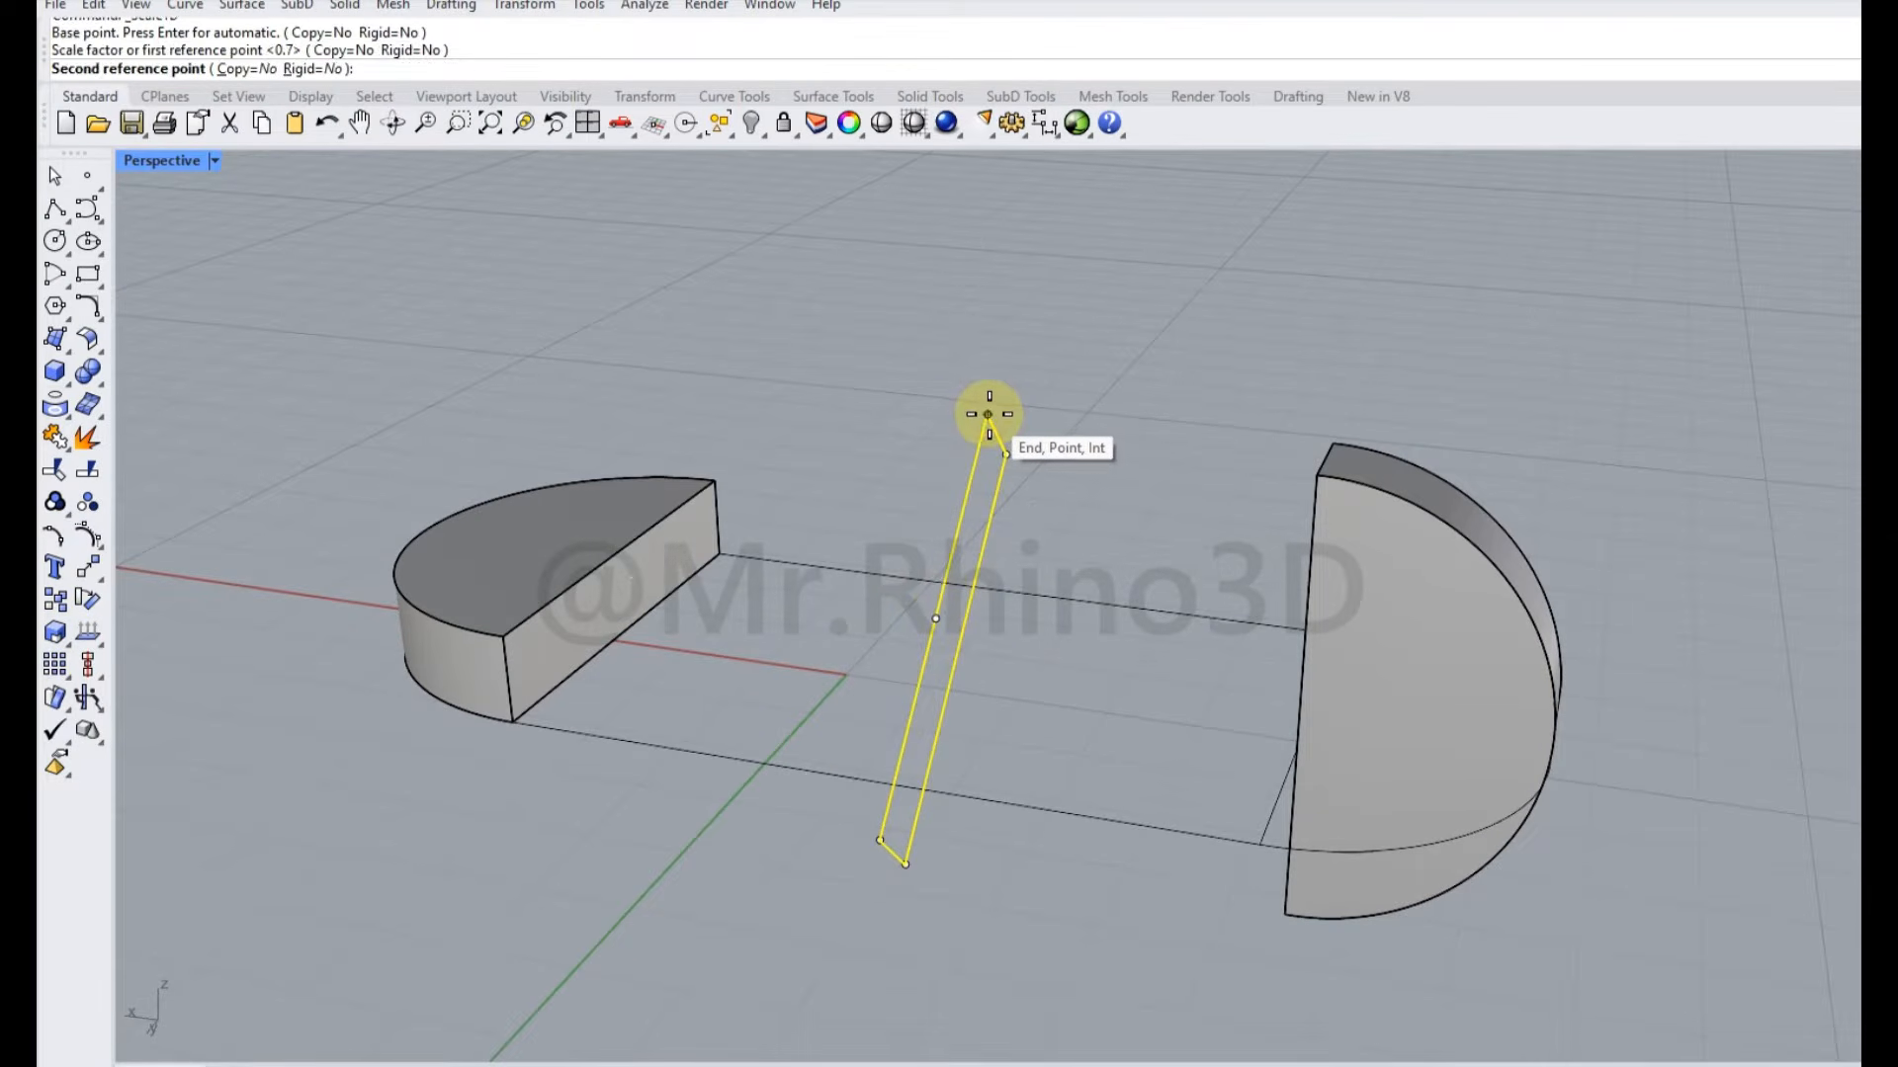
{"action": "left_click", "coordinate": [971, 478]}
{"action": "key", "text": "Escape"}
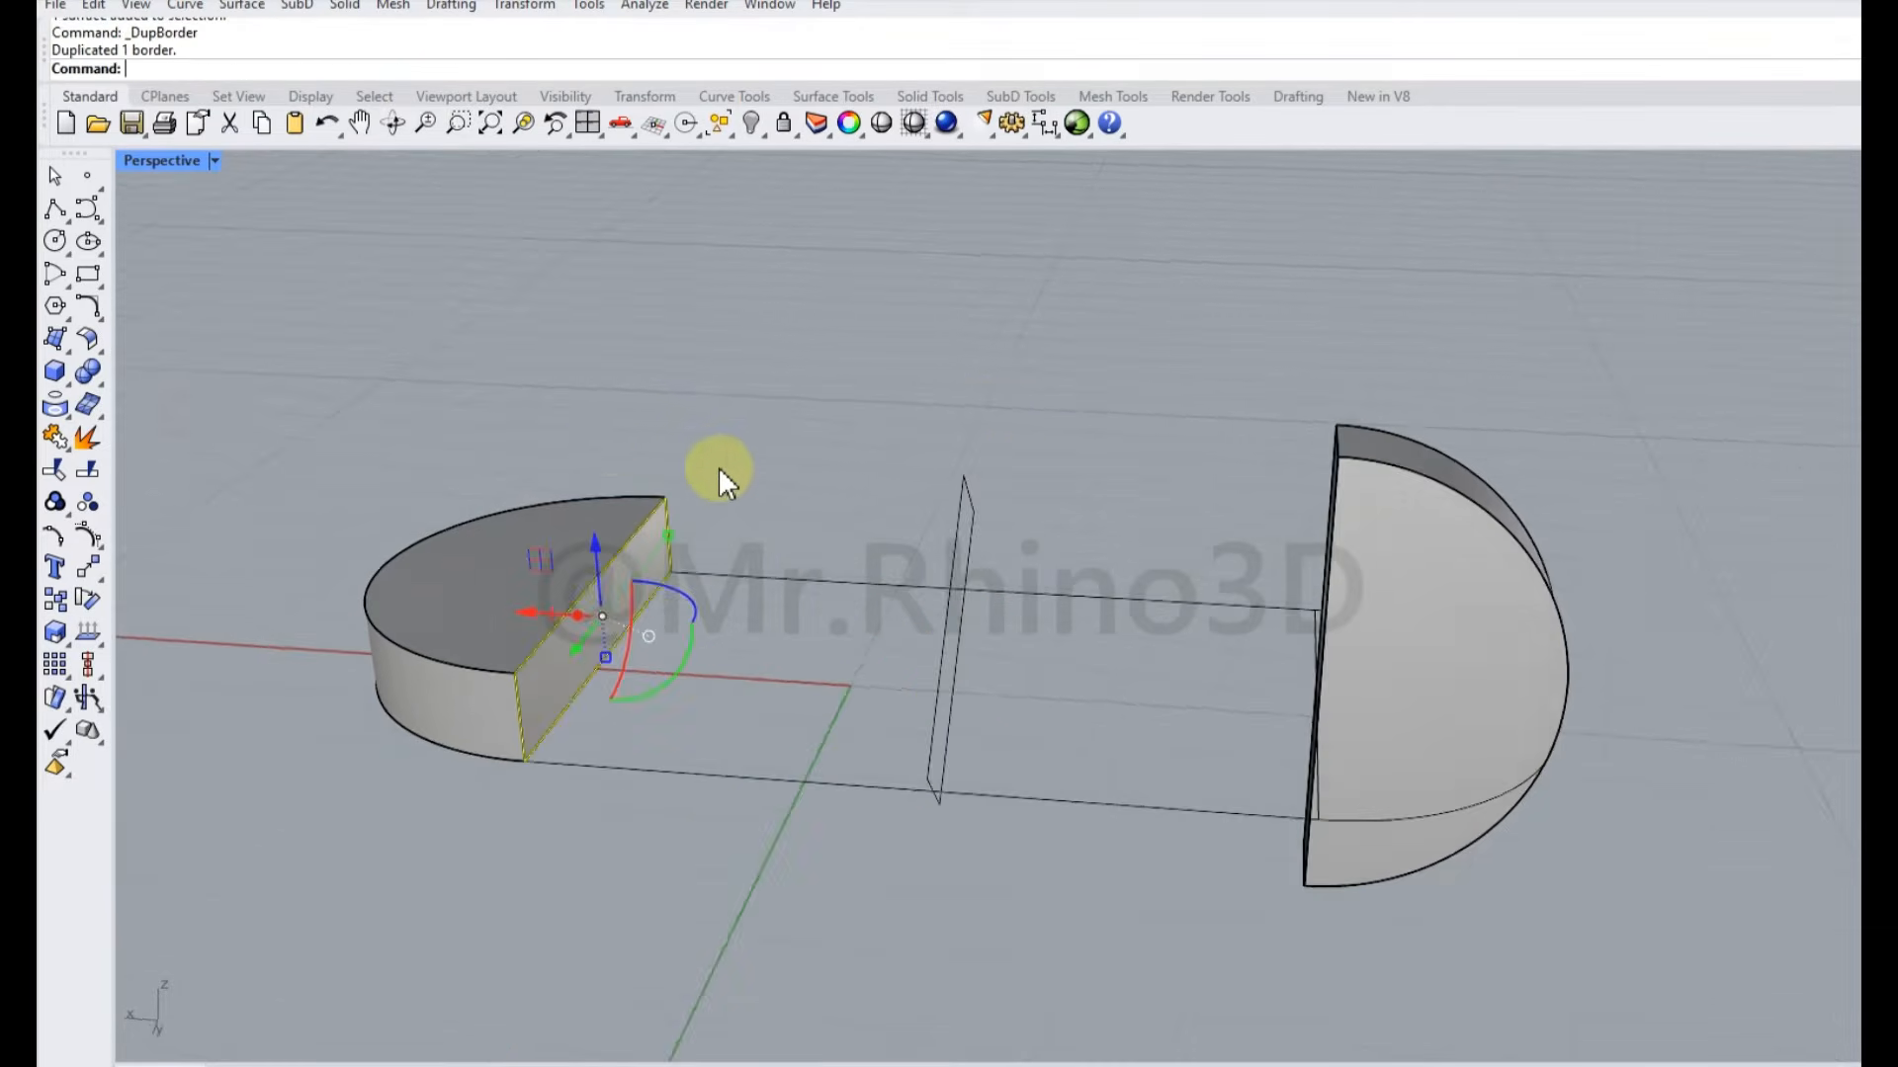
Loft a surface through the three rectangular profile curves, aligning their seam points and directions.
{"action": "right_click_drag", "start_coordinate": [718, 467], "coordinate": [1232, 495]}
{"action": "left_click", "coordinate": [952, 508], "text": "shift"}
{"action": "left_click", "coordinate": [1242, 469], "text": "shift"}
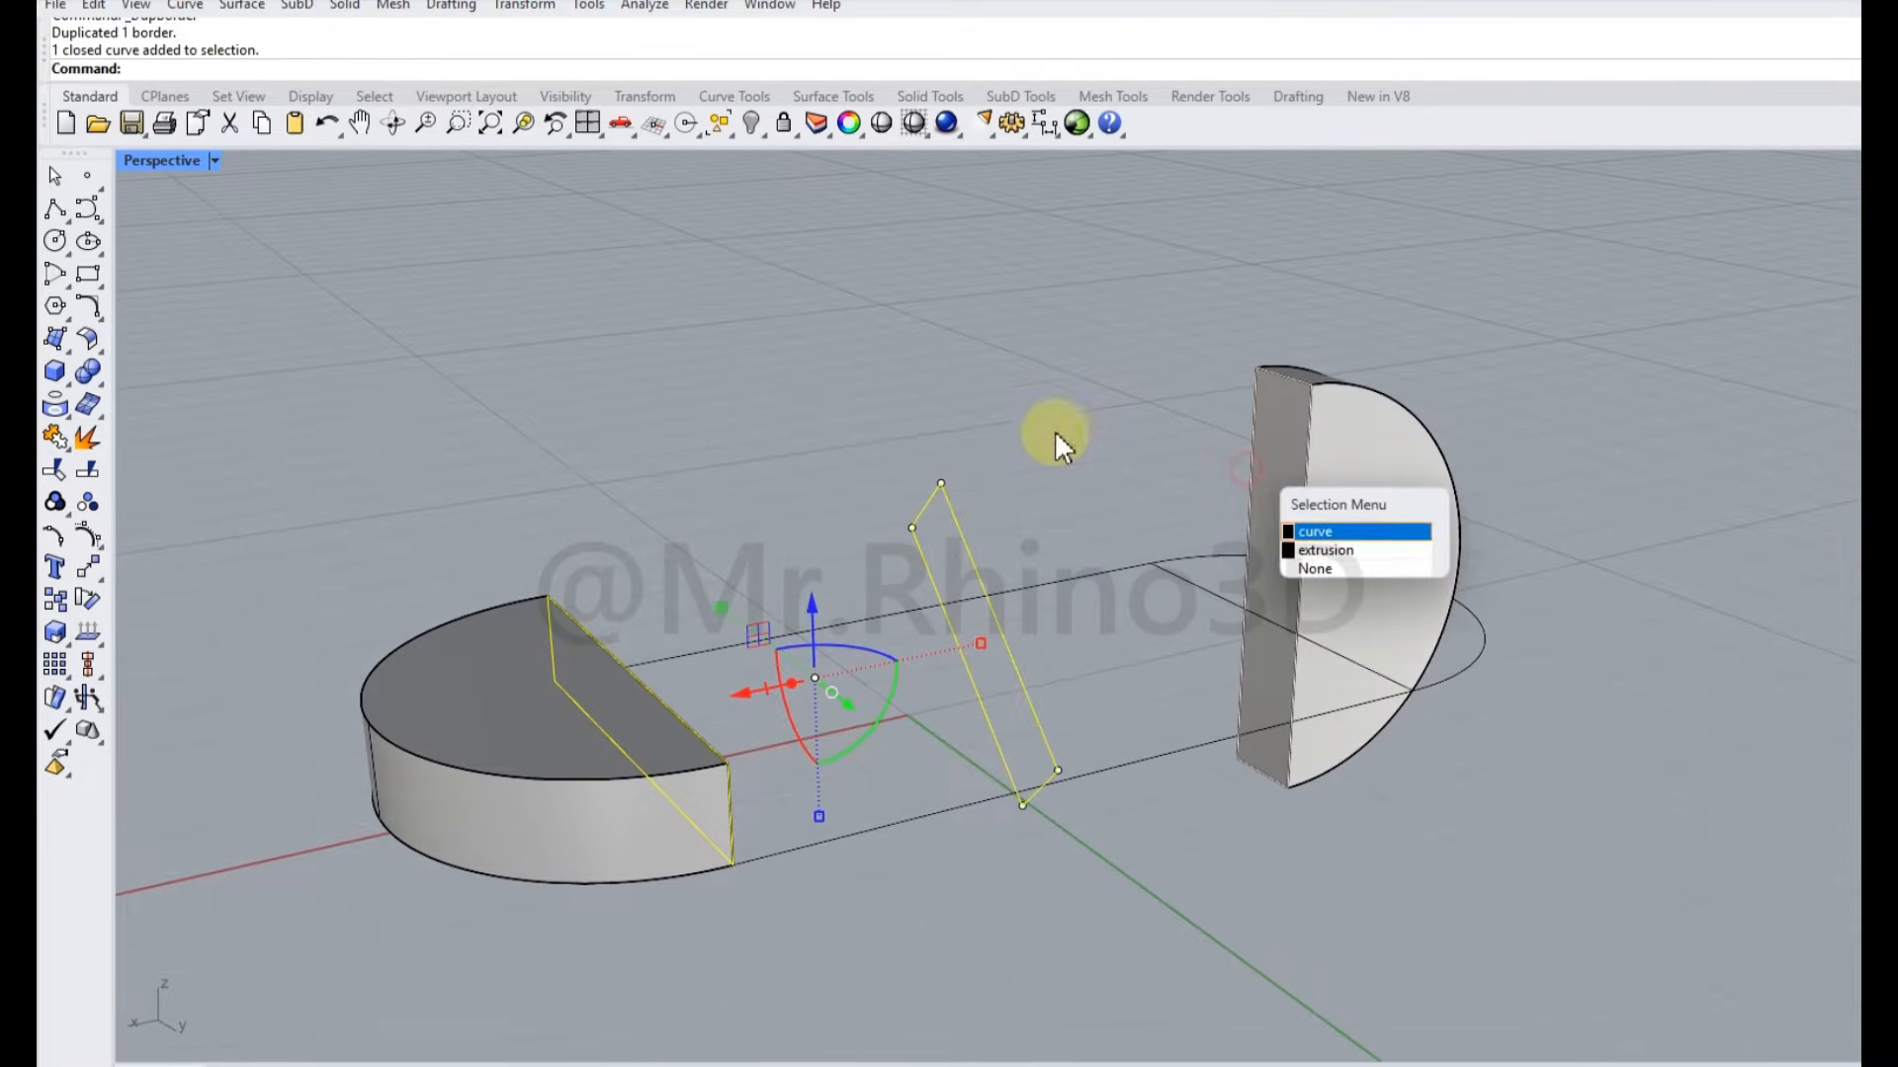
{"action": "left_click", "coordinate": [71, 353]}
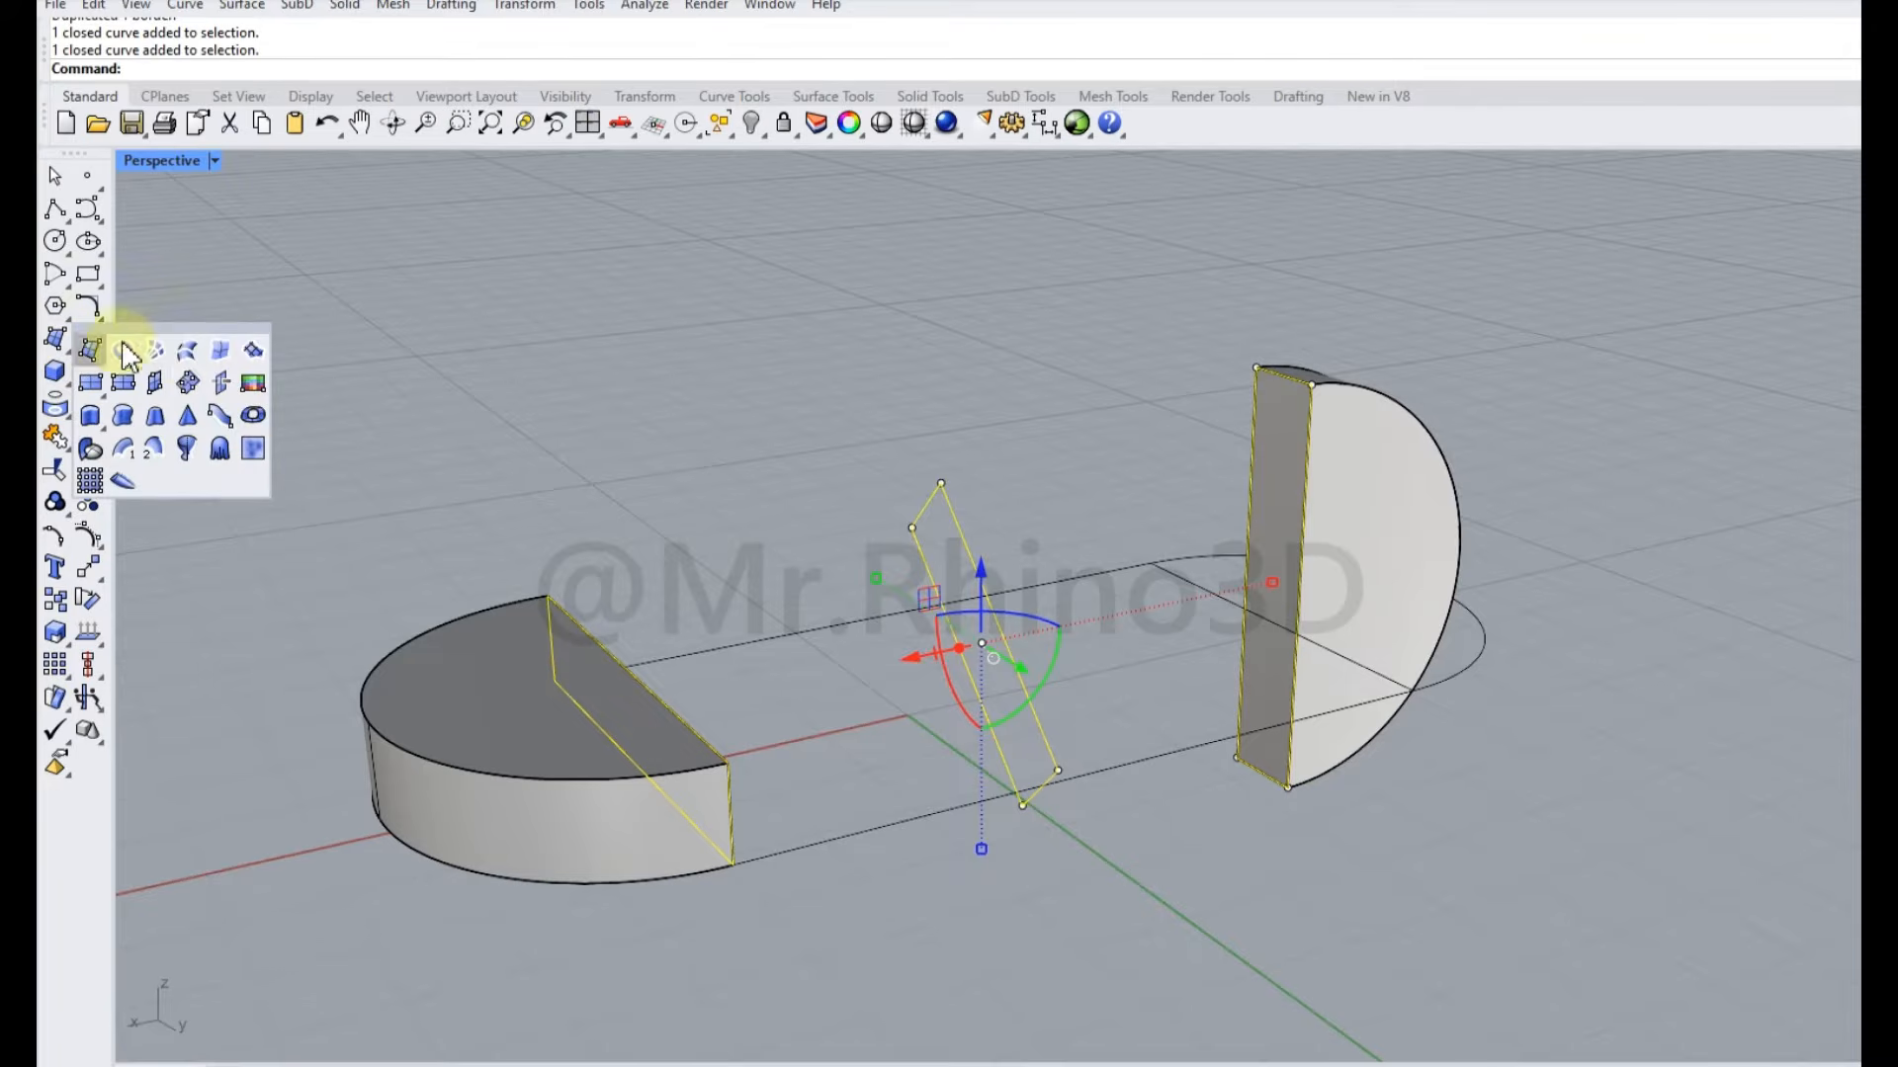
{"action": "left_click", "coordinate": [187, 352]}
{"action": "right_click_drag", "start_coordinate": [704, 445], "coordinate": [652, 466]}
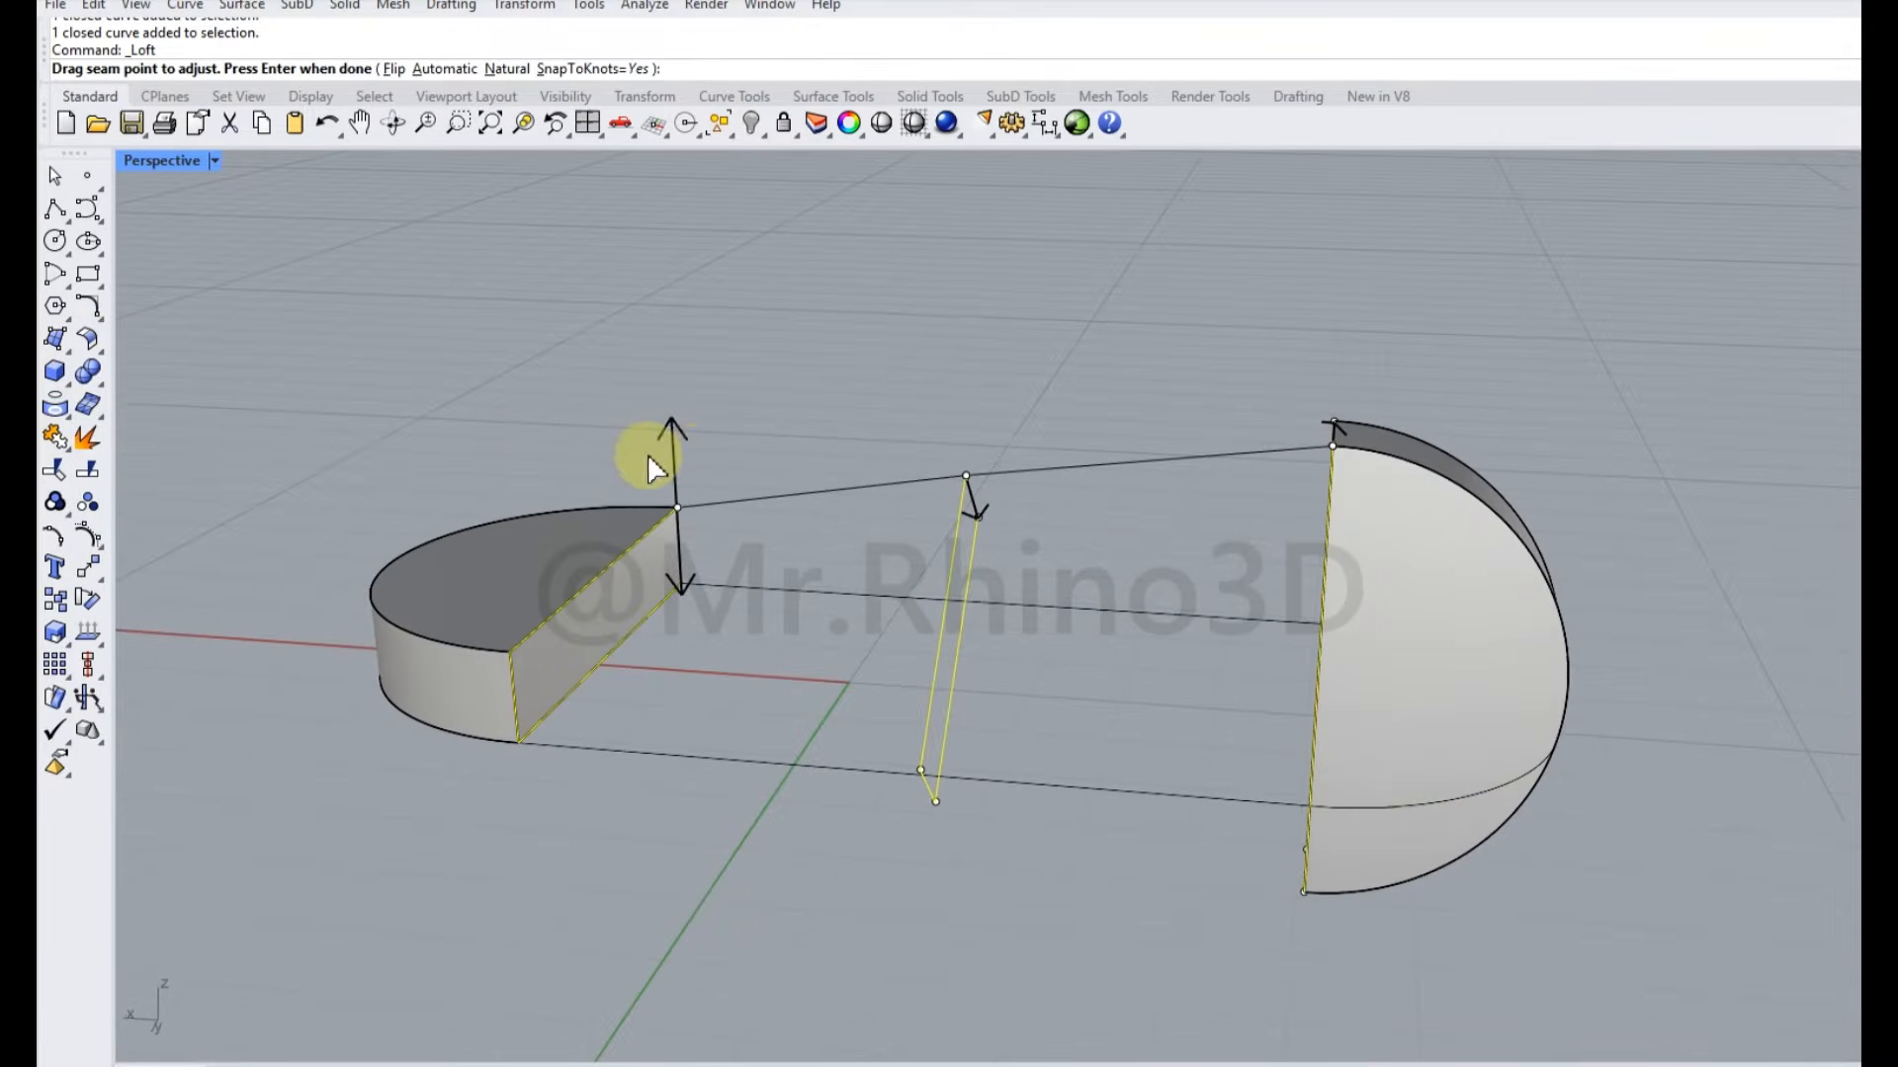
{"action": "right_click", "coordinate": [711, 458]}
{"action": "left_click", "coordinate": [514, 445]}
{"action": "left_click", "coordinate": [478, 467]}
{"action": "left_click_drag", "start_coordinate": [572, 420], "coordinate": [312, 249]}
{"action": "right_click_drag", "start_coordinate": [813, 394], "coordinate": [860, 427]}
{"action": "right_click", "coordinate": [925, 425]}
{"action": "left_click", "coordinate": [1015, 362]}
Cap the open ends of the twisted lofted middle section to make it a closed solid.
{"action": "left_click", "coordinate": [768, 607]}
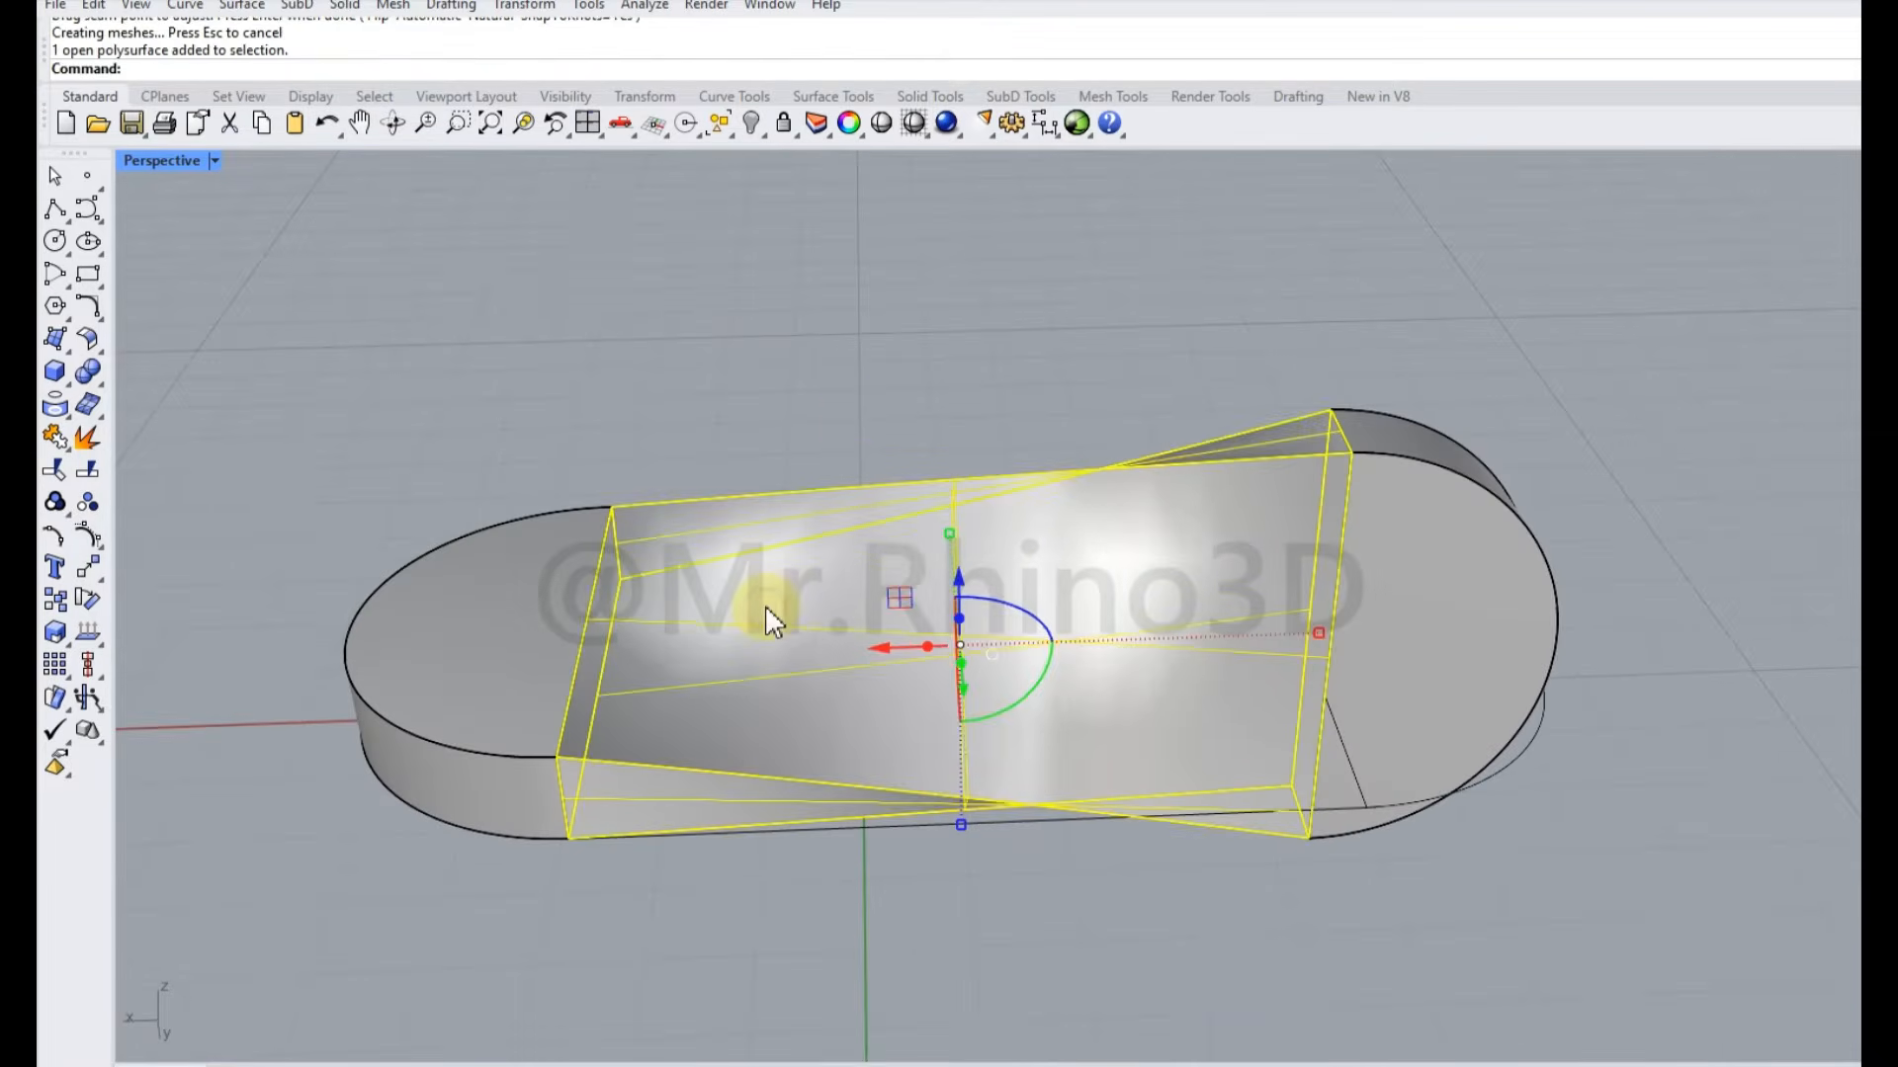
{"action": "left_click", "coordinate": [551, 613], "text": "shift"}
{"action": "left_click", "coordinate": [1468, 629], "text": "shift"}
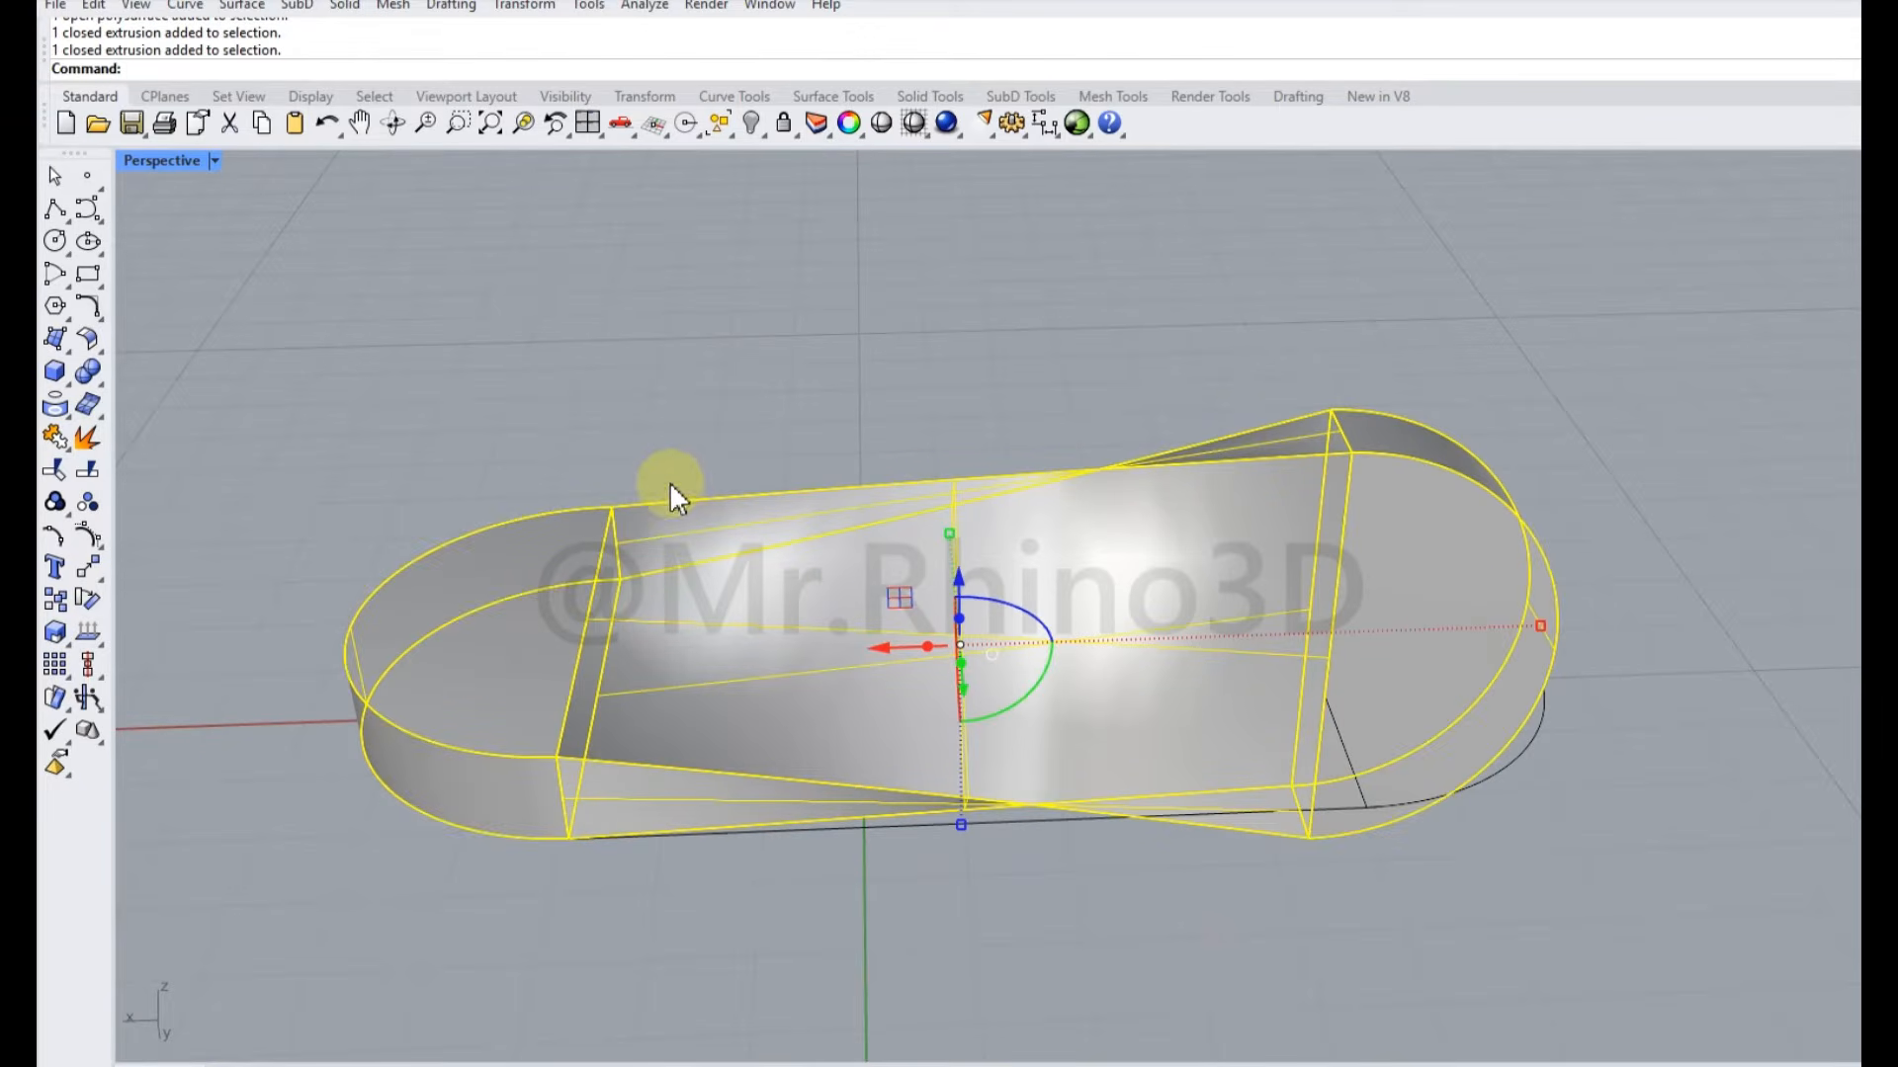
{"action": "left_click", "coordinate": [840, 568]}
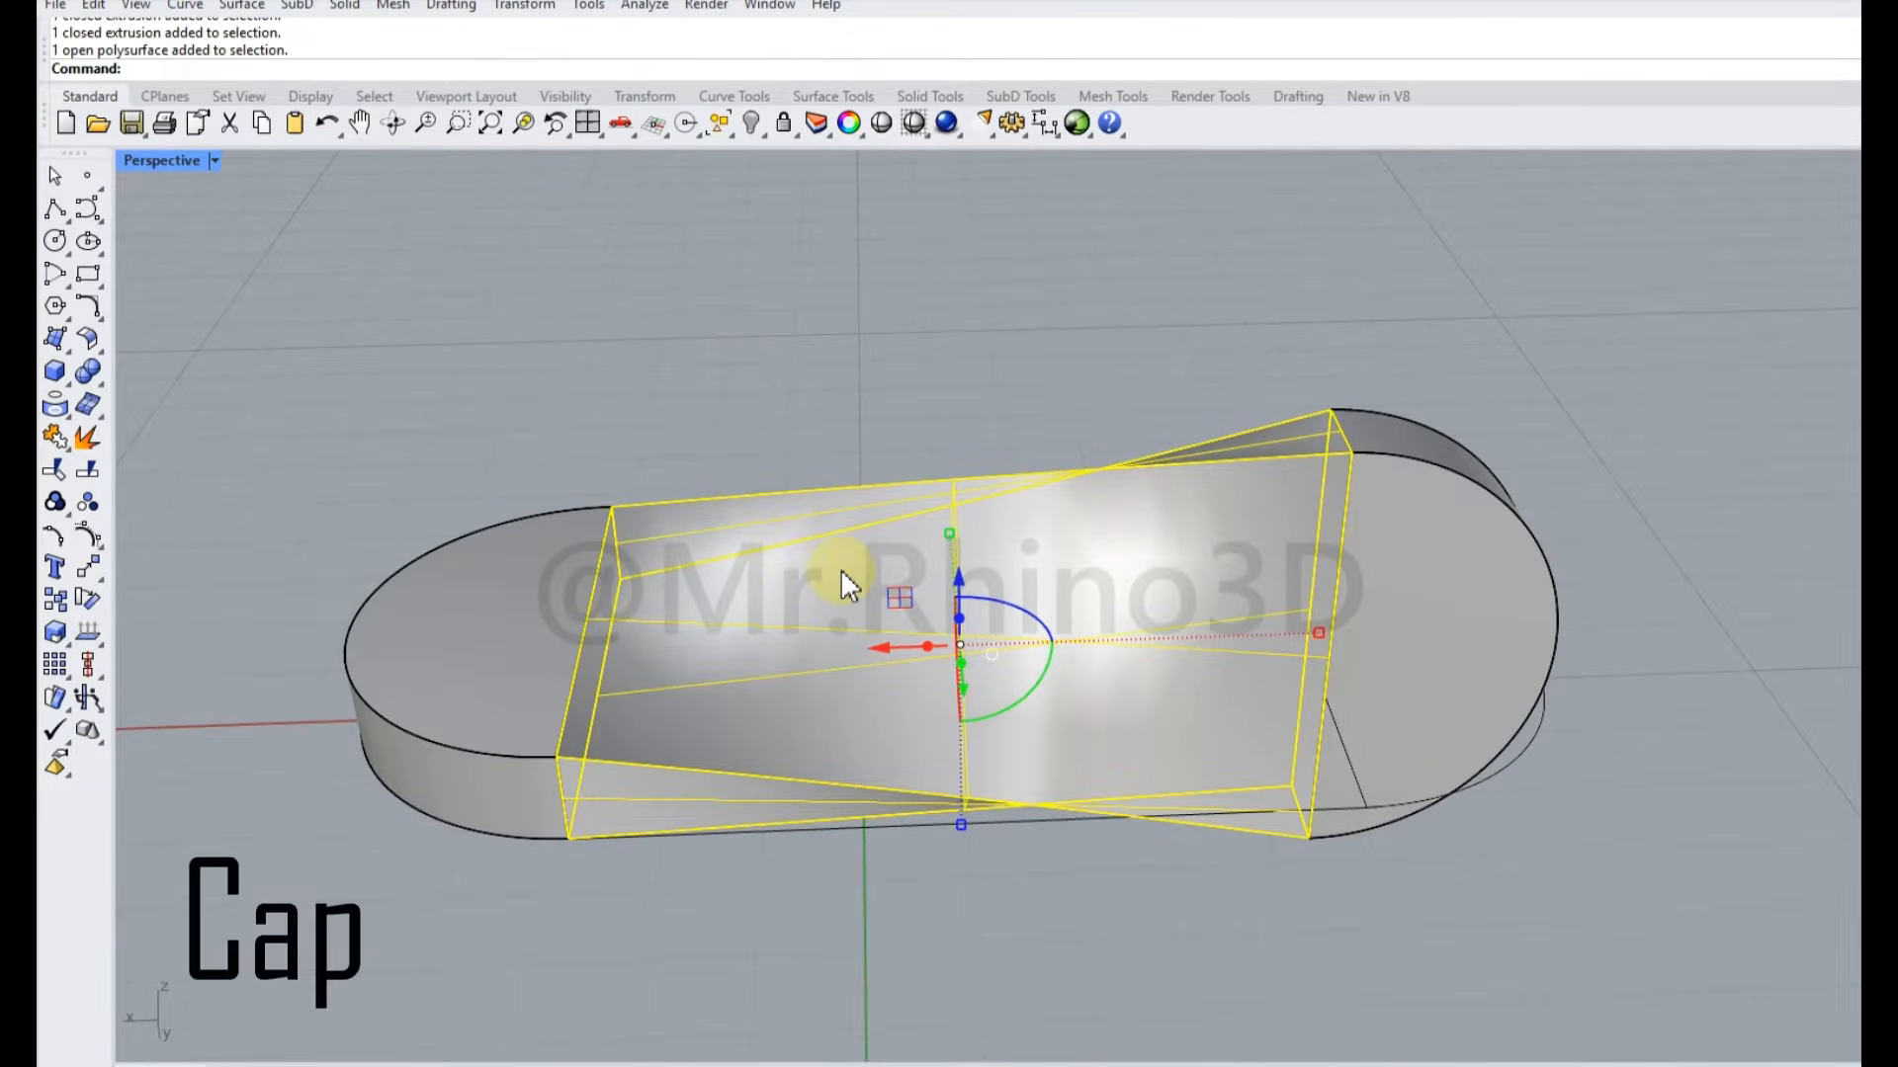
{"action": "key", "text": "Escape"}
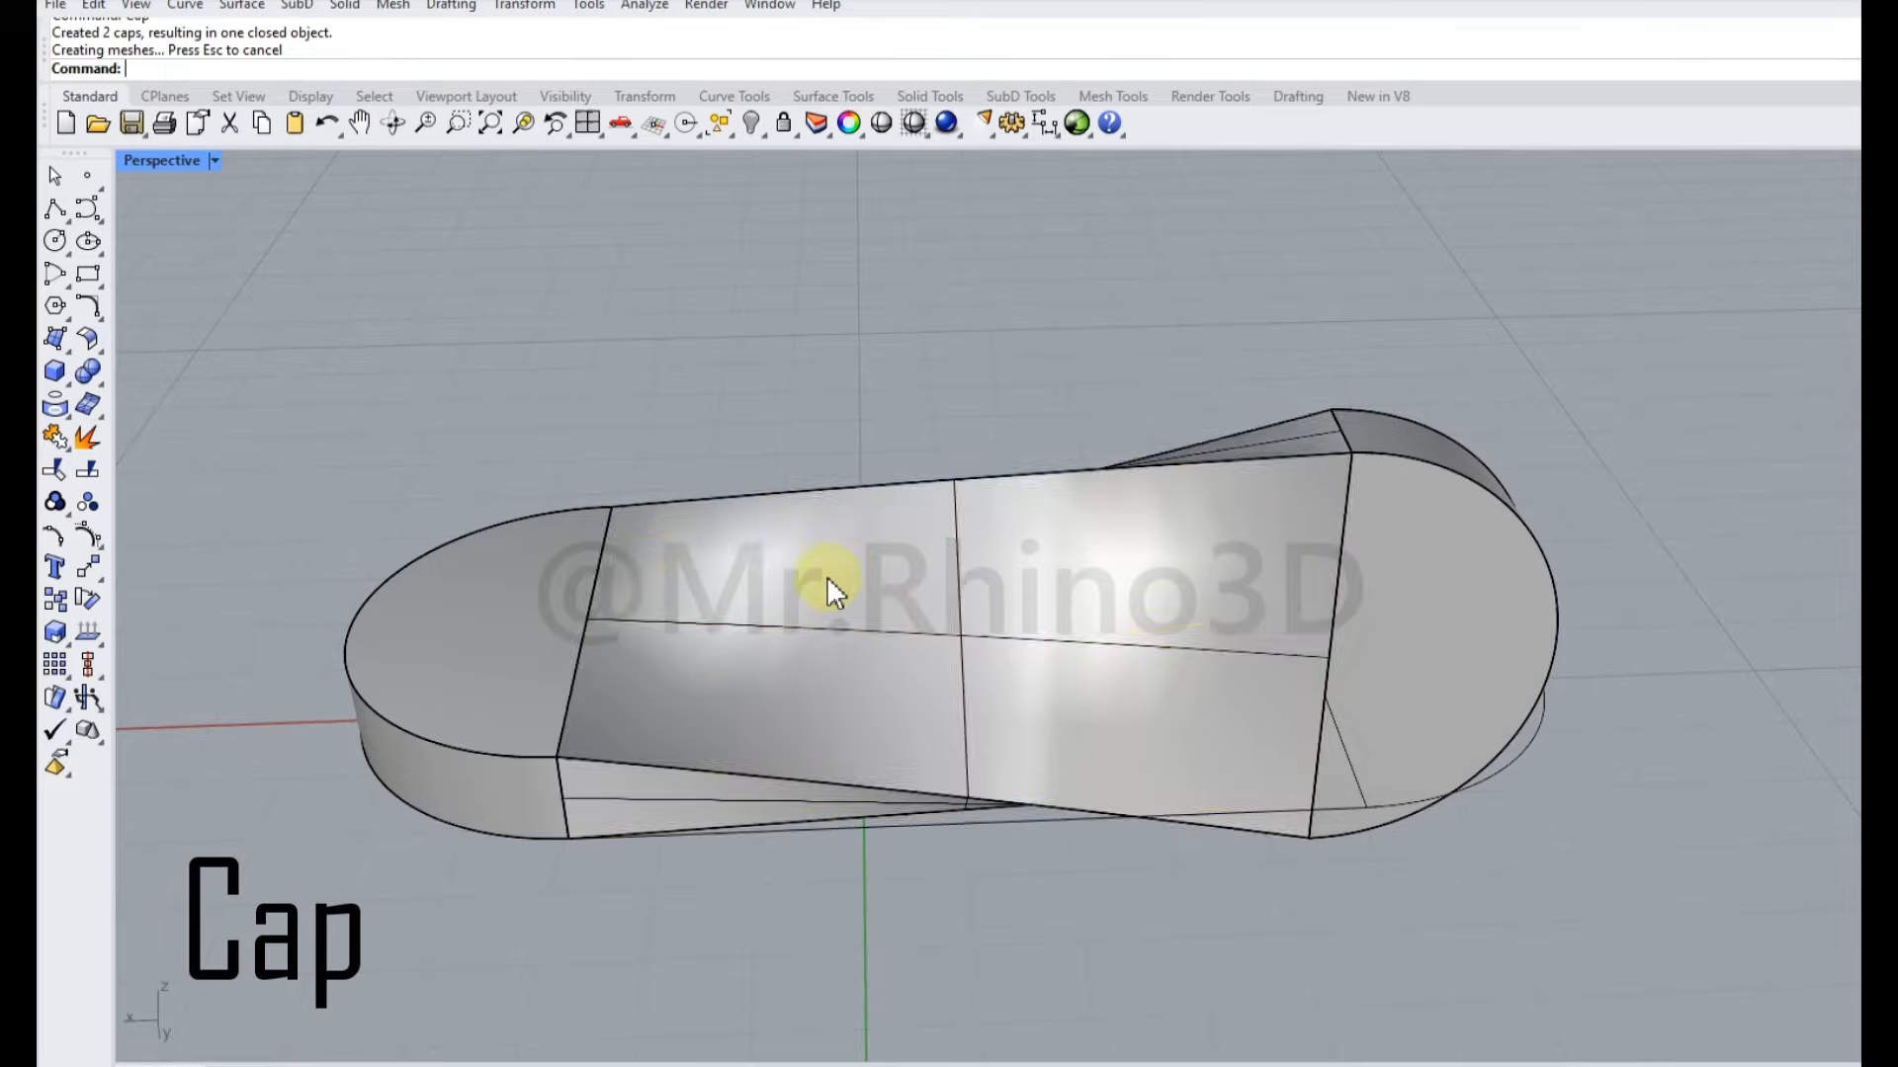
Join the capped middle section and both half-round ends into one solid with Boolean Union.
{"action": "left_click", "coordinate": [830, 581]}
{"action": "left_click", "coordinate": [519, 585], "text": "shift"}
{"action": "left_click", "coordinate": [1451, 577], "text": "shift"}
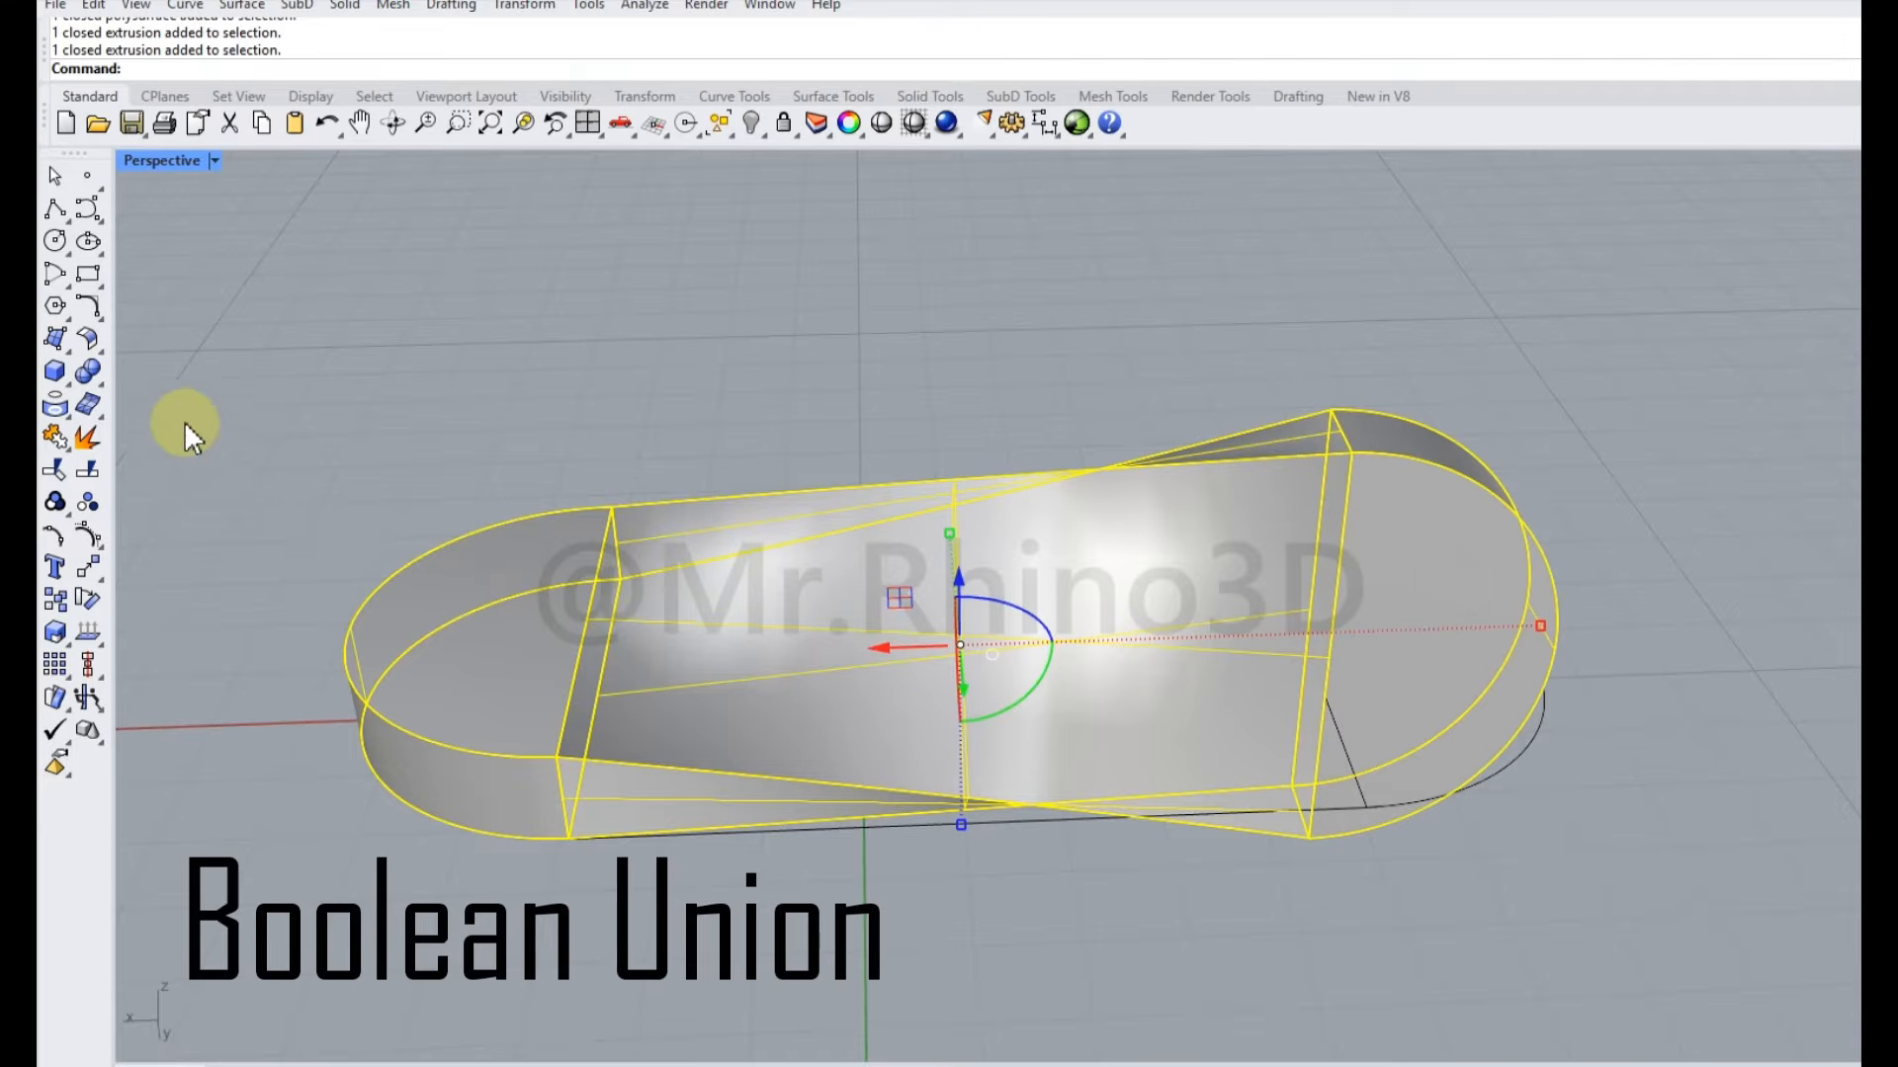
{"action": "left_click", "coordinate": [92, 371]}
{"action": "key", "text": "Escape"}
{"action": "left_click", "coordinate": [736, 602]}
{"action": "key", "text": "Escape"}
Draw a circle of radius 1 centred on the joint edge of the horizontal end's top face.
{"action": "right_click_drag", "start_coordinate": [761, 612], "coordinate": [845, 668], "text": "shift"}
{"action": "left_click", "coordinate": [54, 240]}
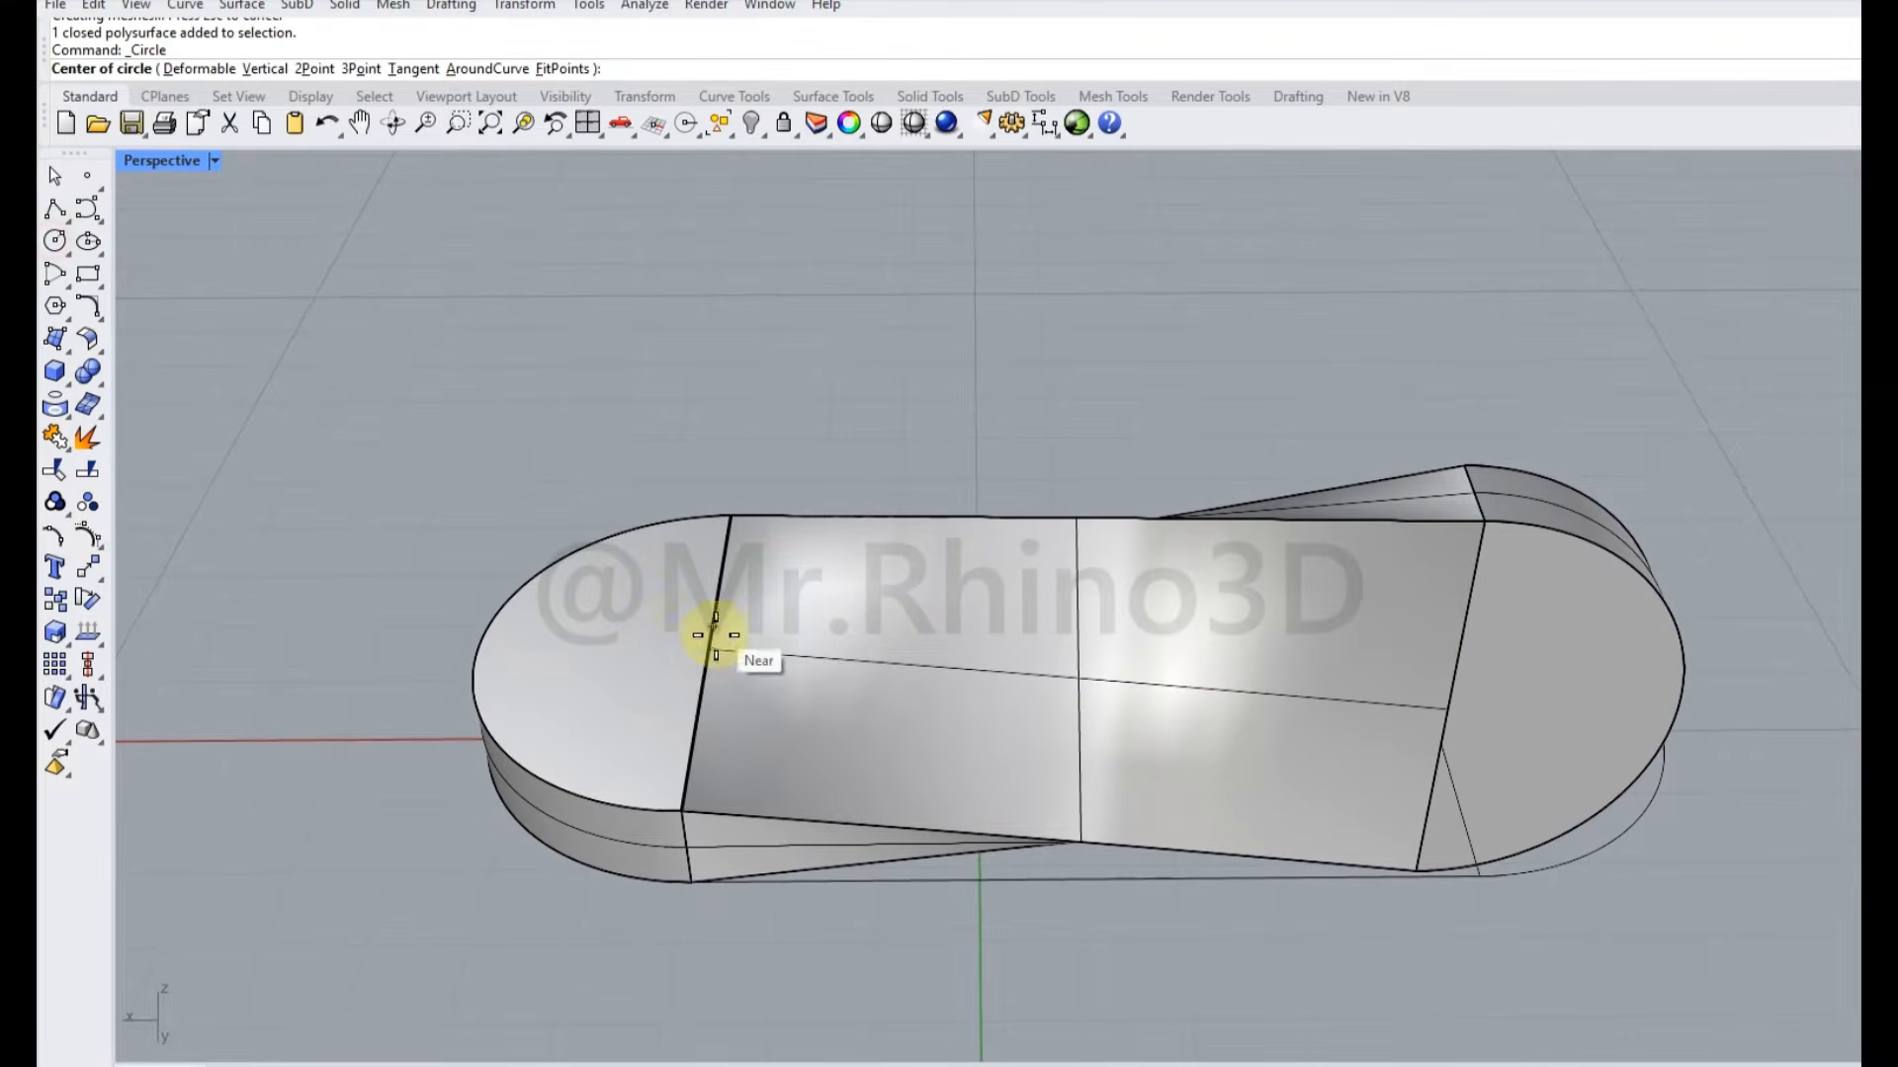
{"action": "left_click", "coordinate": [708, 647]}
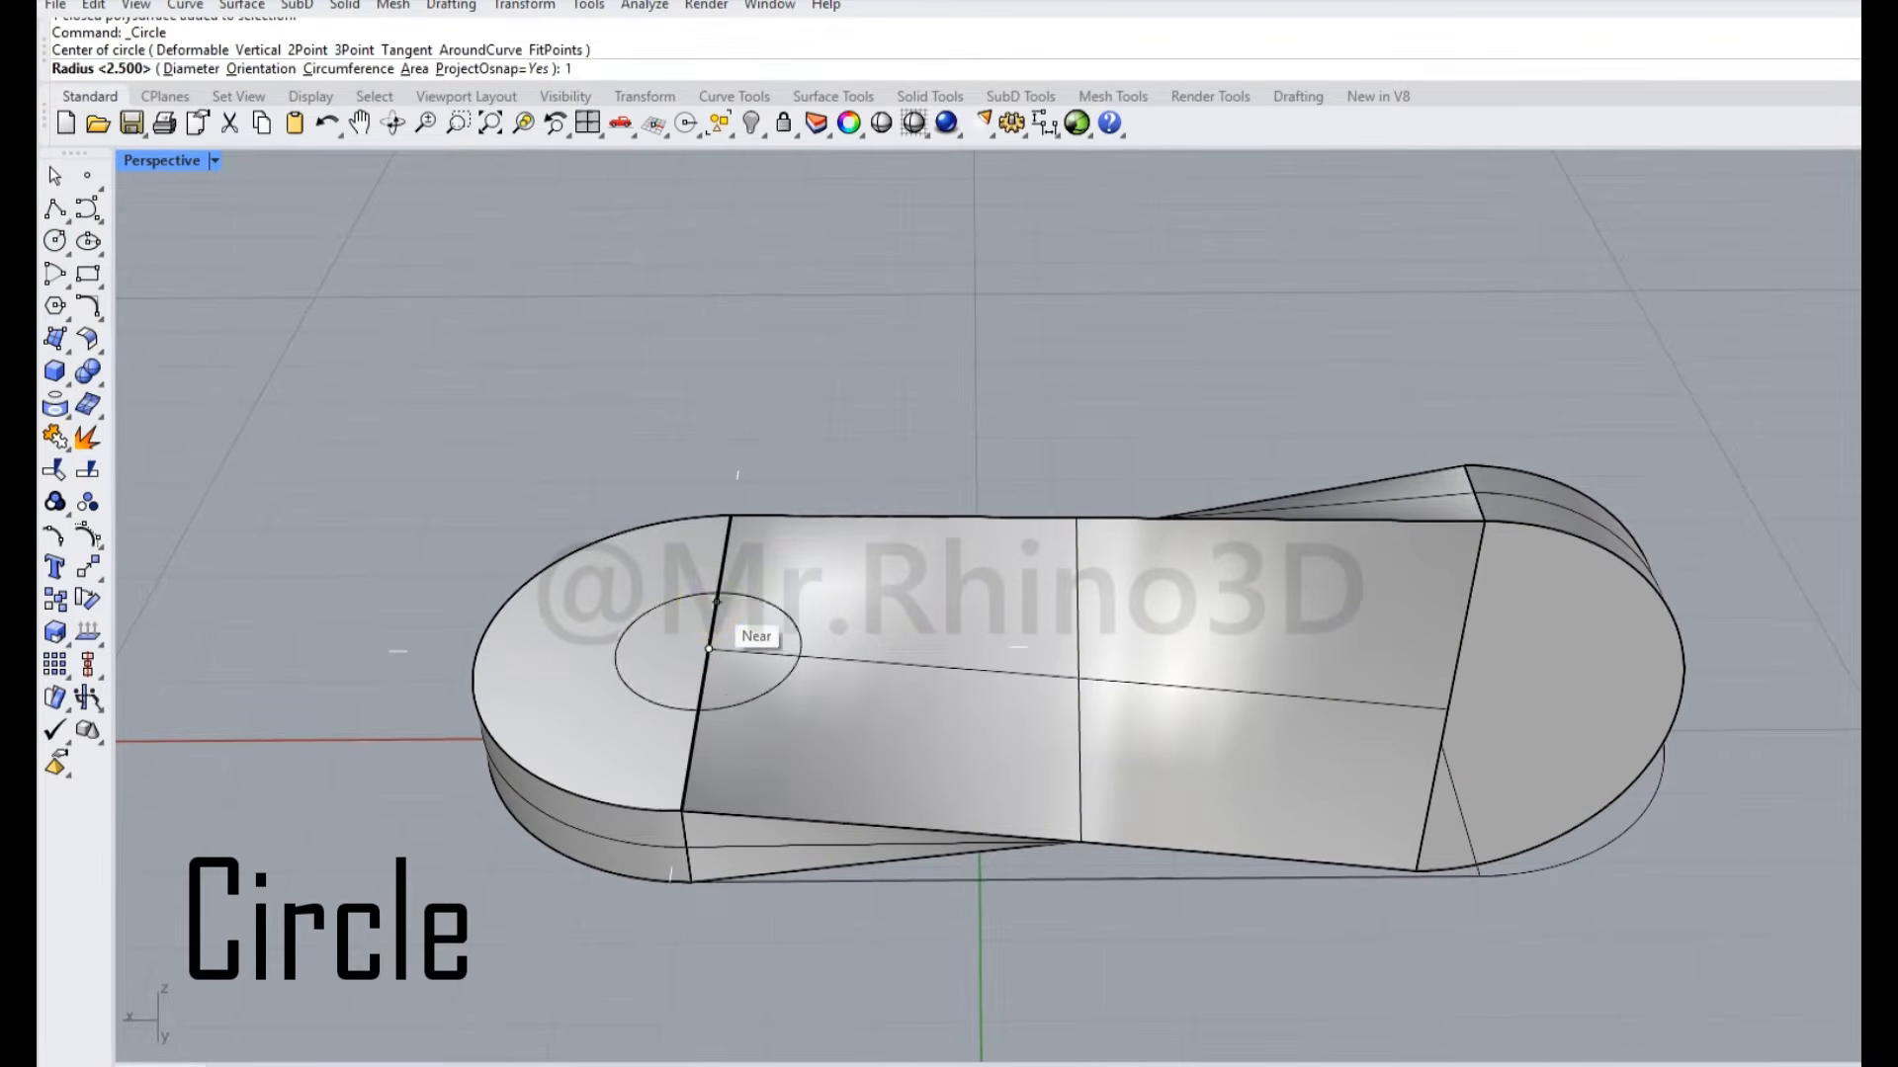
{"action": "left_click", "coordinate": [717, 600]}
{"action": "left_click", "coordinate": [738, 708]}
{"action": "right_click", "coordinate": [750, 680]}
{"action": "right_click_drag", "start_coordinate": [750, 680], "coordinate": [704, 536]}
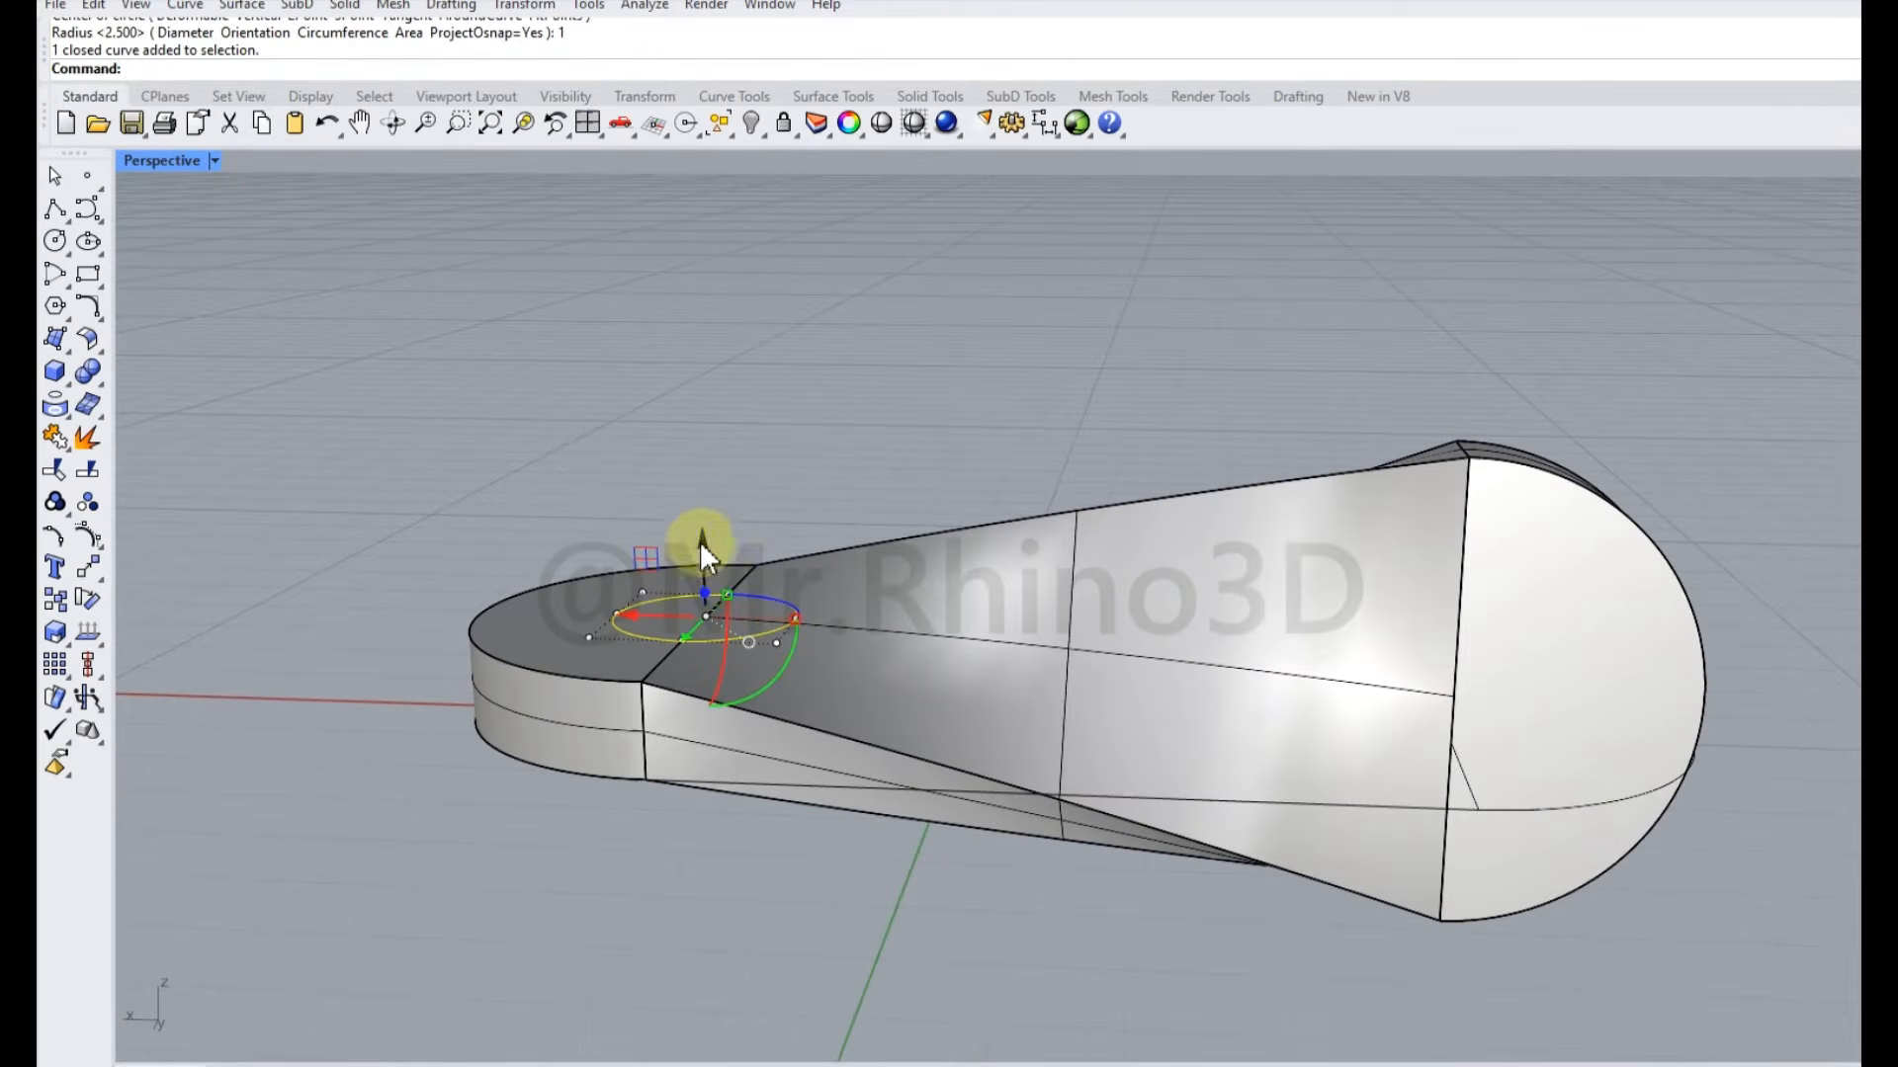
Move the circle above the horizontal end and extrude it straight down through the body as a solid cylinder.
{"action": "left_click_drag", "start_coordinate": [702, 546], "coordinate": [553, 185]}
{"action": "left_click", "coordinate": [348, 8]}
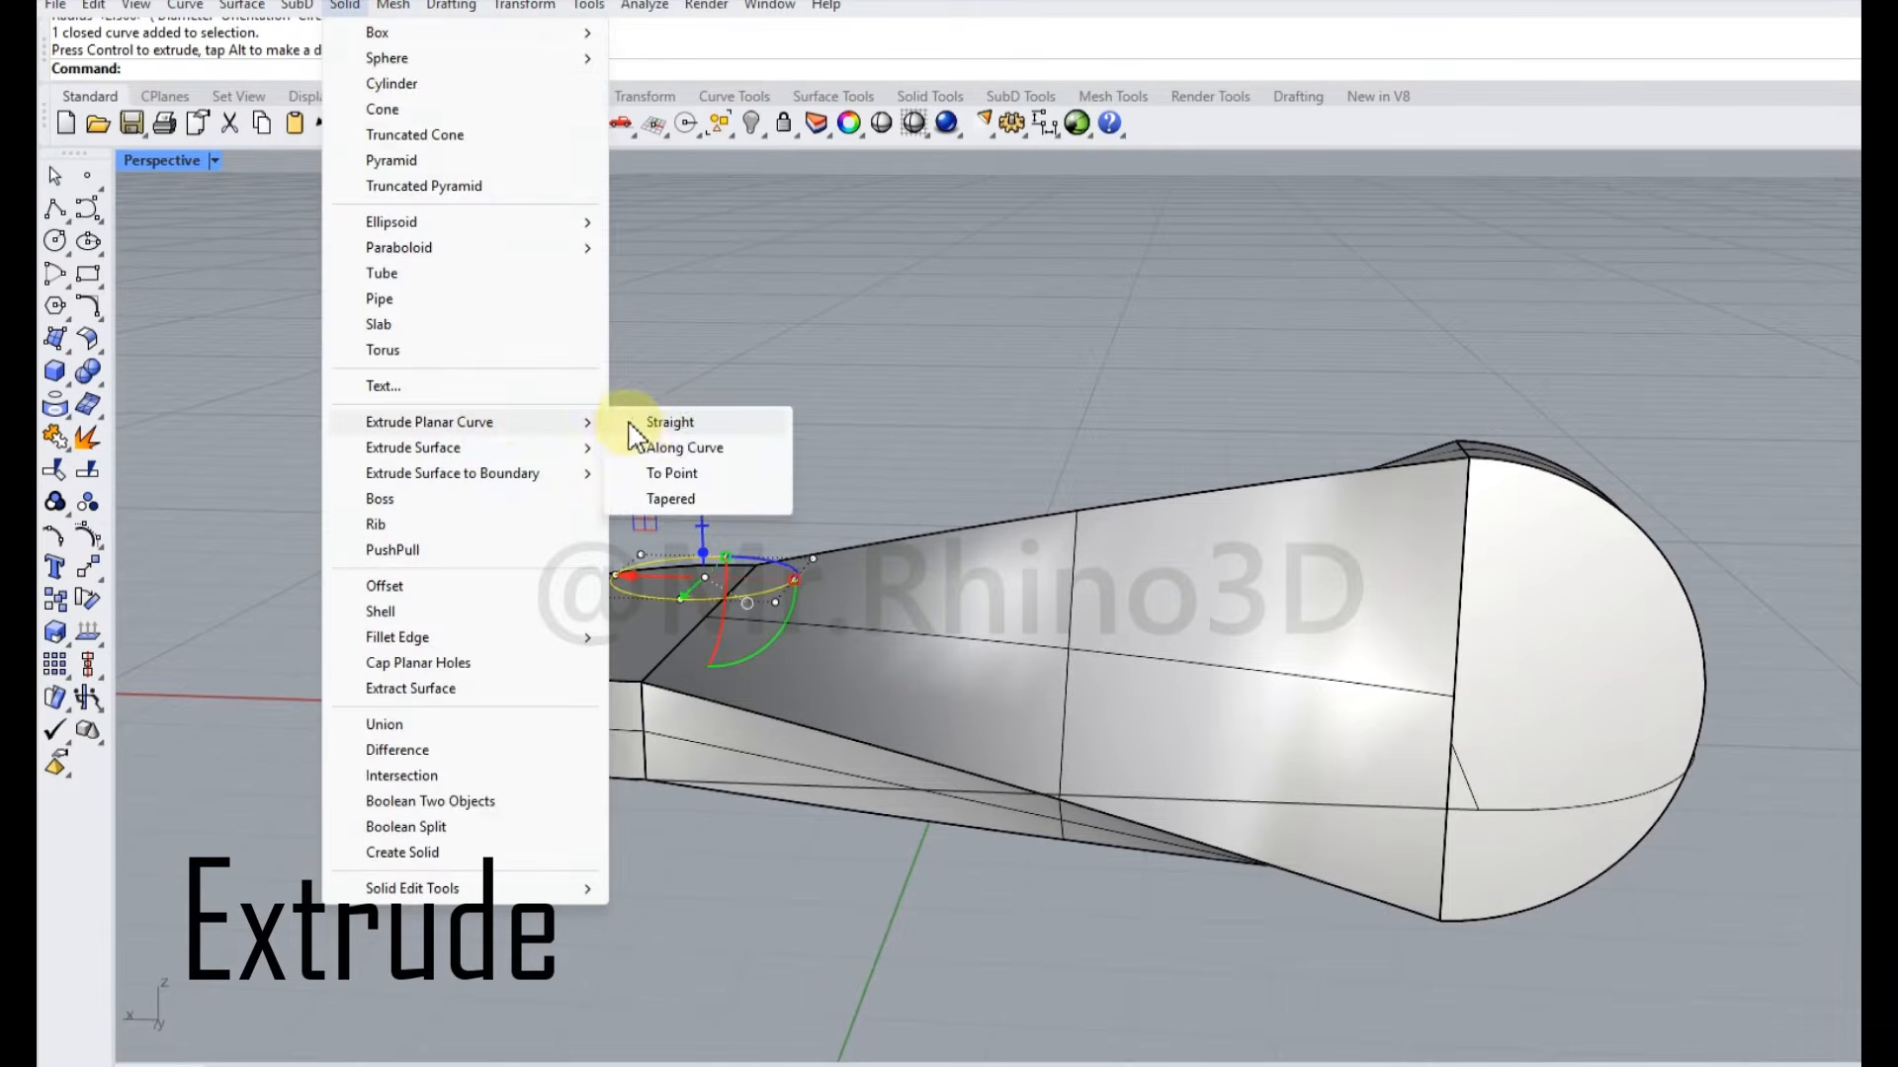
{"action": "left_click", "coordinate": [669, 423]}
{"action": "left_click", "coordinate": [579, 824]}
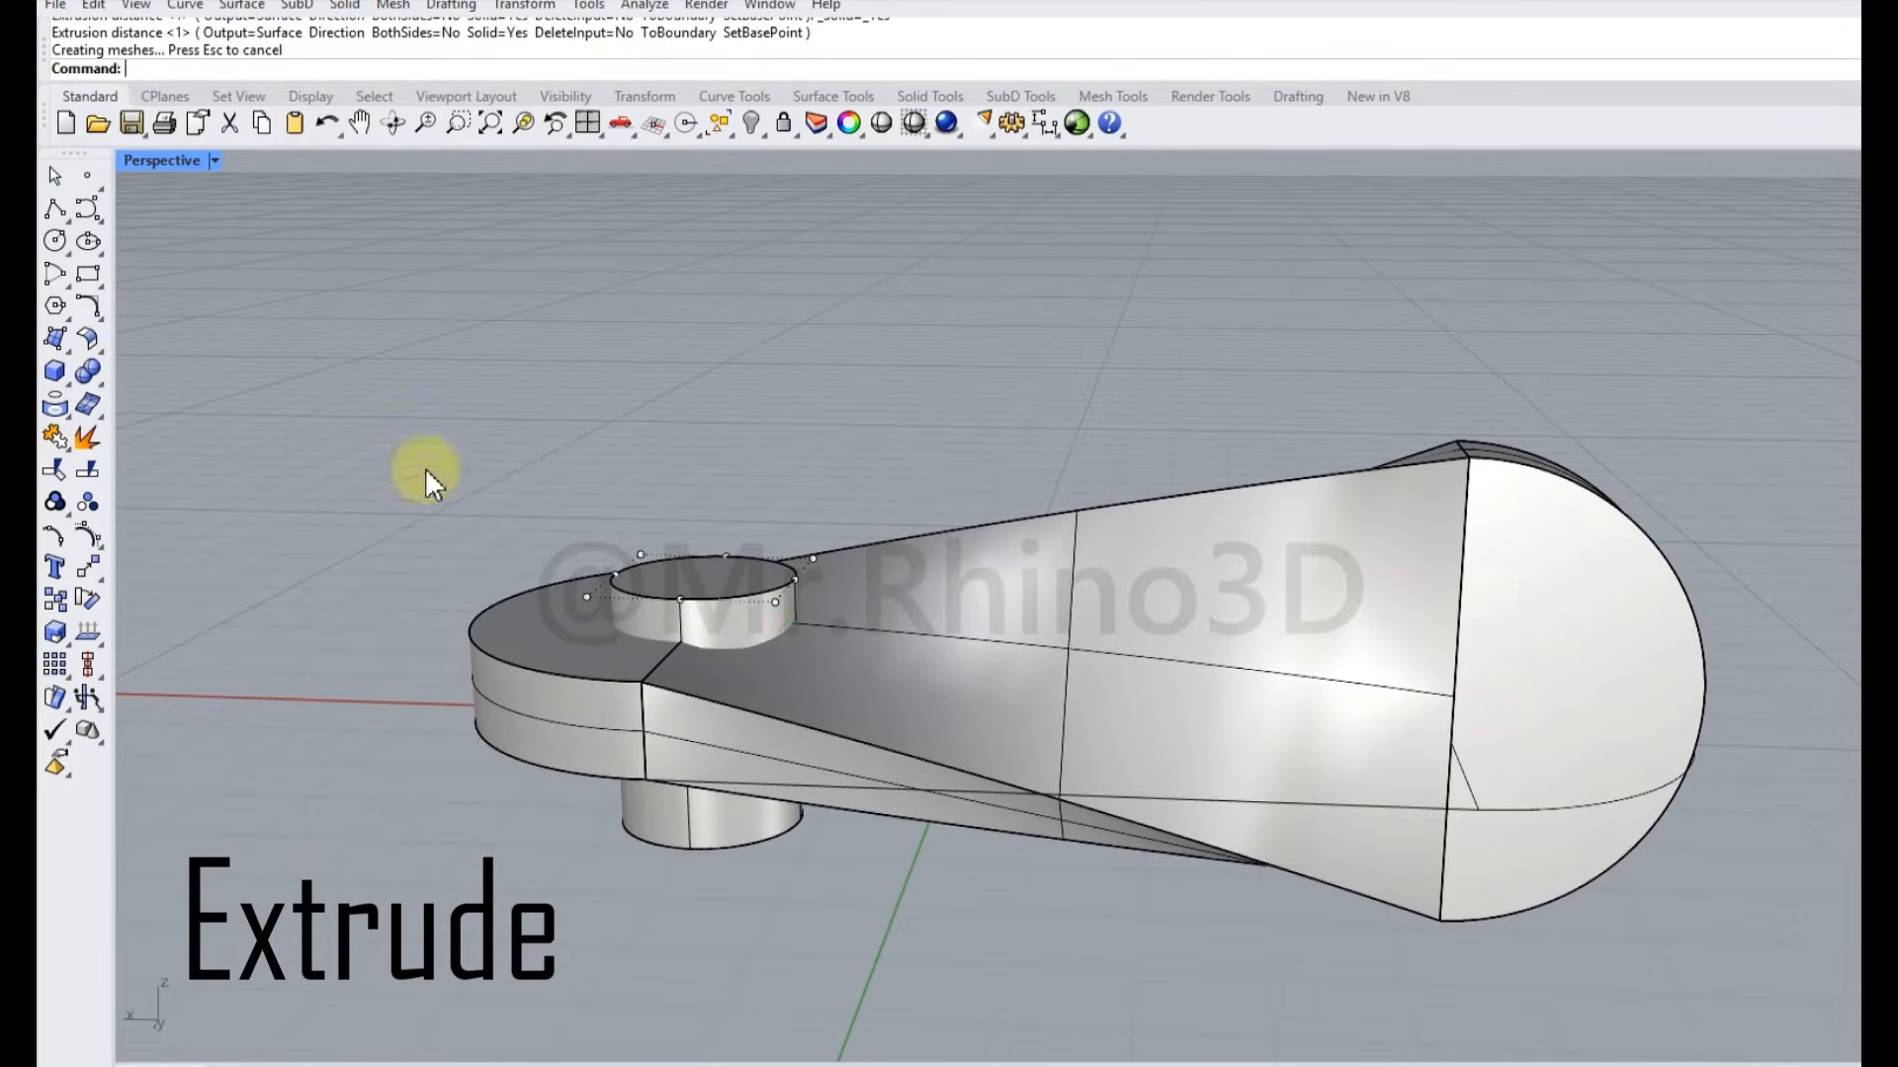
Draw a circle of radius 1 centred on the joint edge of the upright end's face.
{"action": "left_click", "coordinate": [54, 241]}
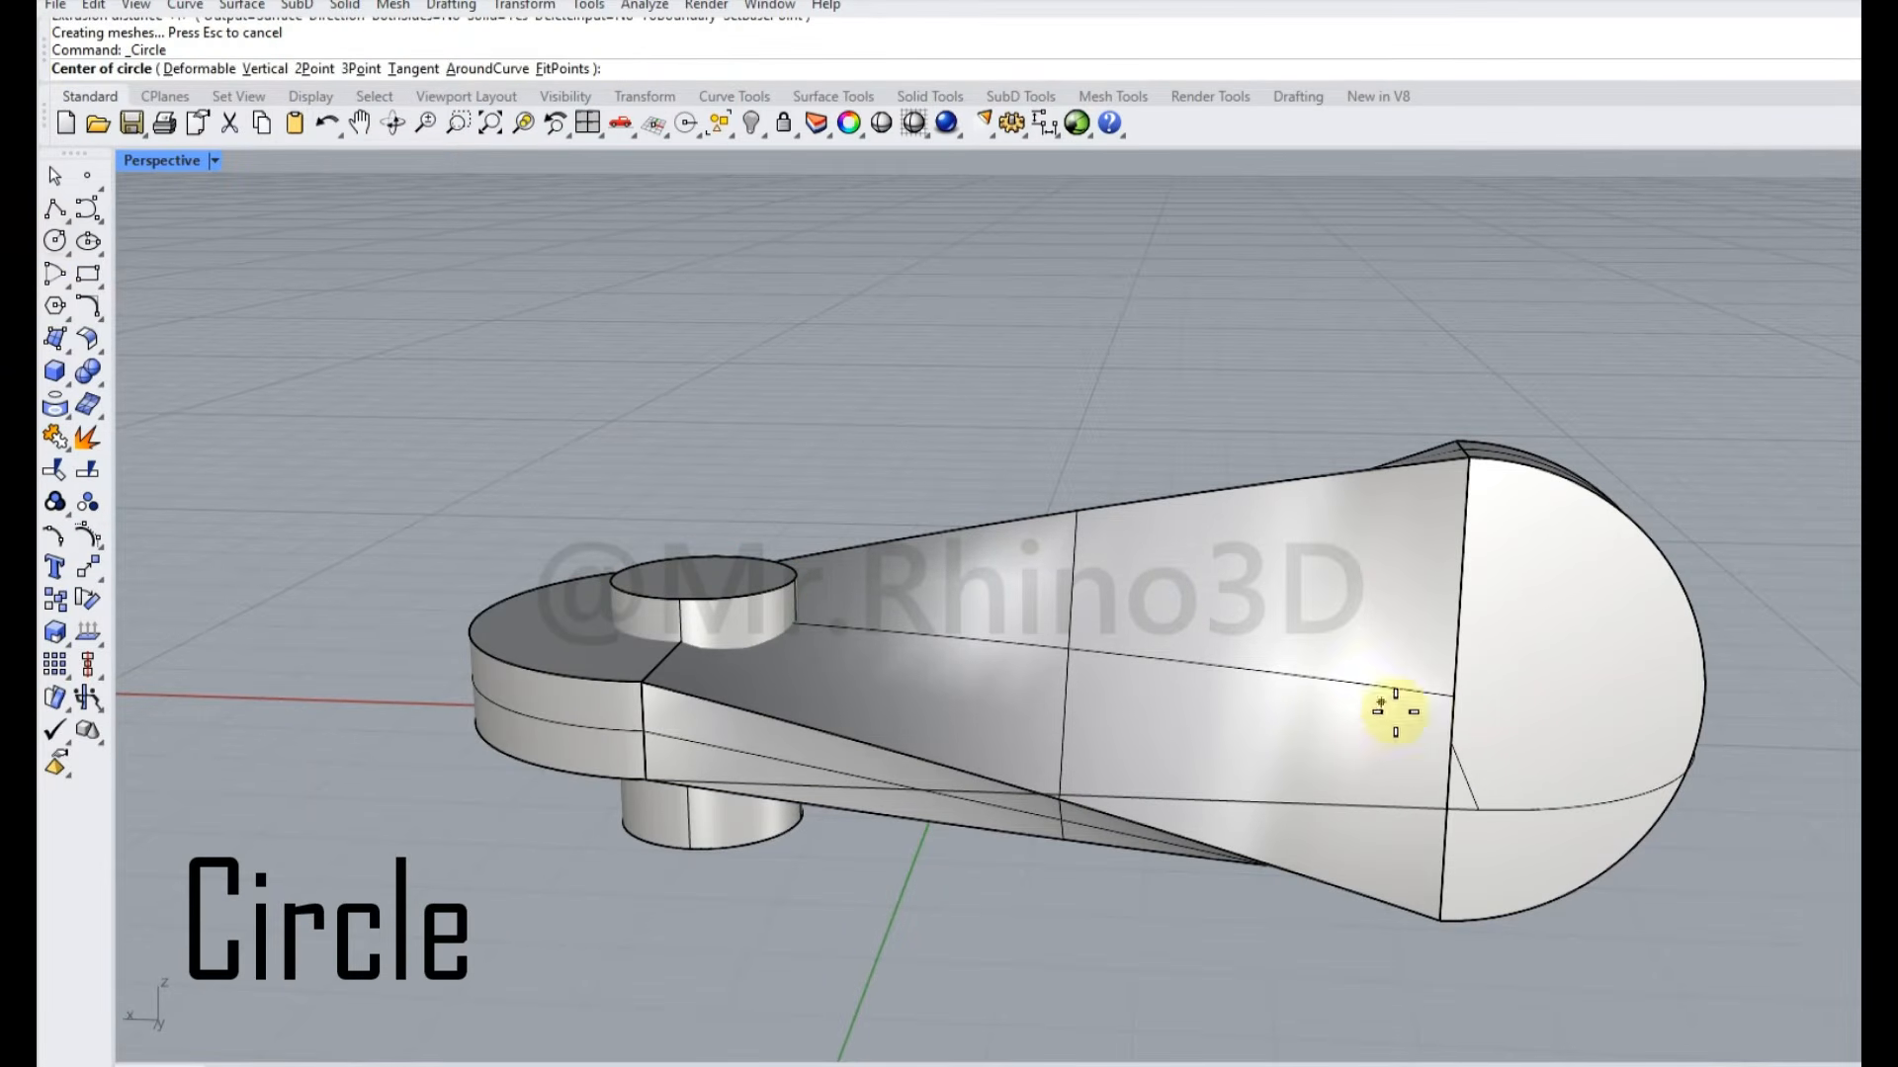
{"action": "left_click", "coordinate": [1471, 708]}
{"action": "type", "text": "1"}
{"action": "left_click", "coordinate": [1547, 718]}
Move the circle clear of the upright end's face and extrude it straight through the body as a solid cylinder.
{"action": "right_click_drag", "start_coordinate": [1546, 732], "coordinate": [1164, 845]}
{"action": "left_click_drag", "start_coordinate": [1164, 852], "coordinate": [1231, 756]}
{"action": "left_click_drag", "start_coordinate": [1090, 780], "coordinate": [988, 729]}
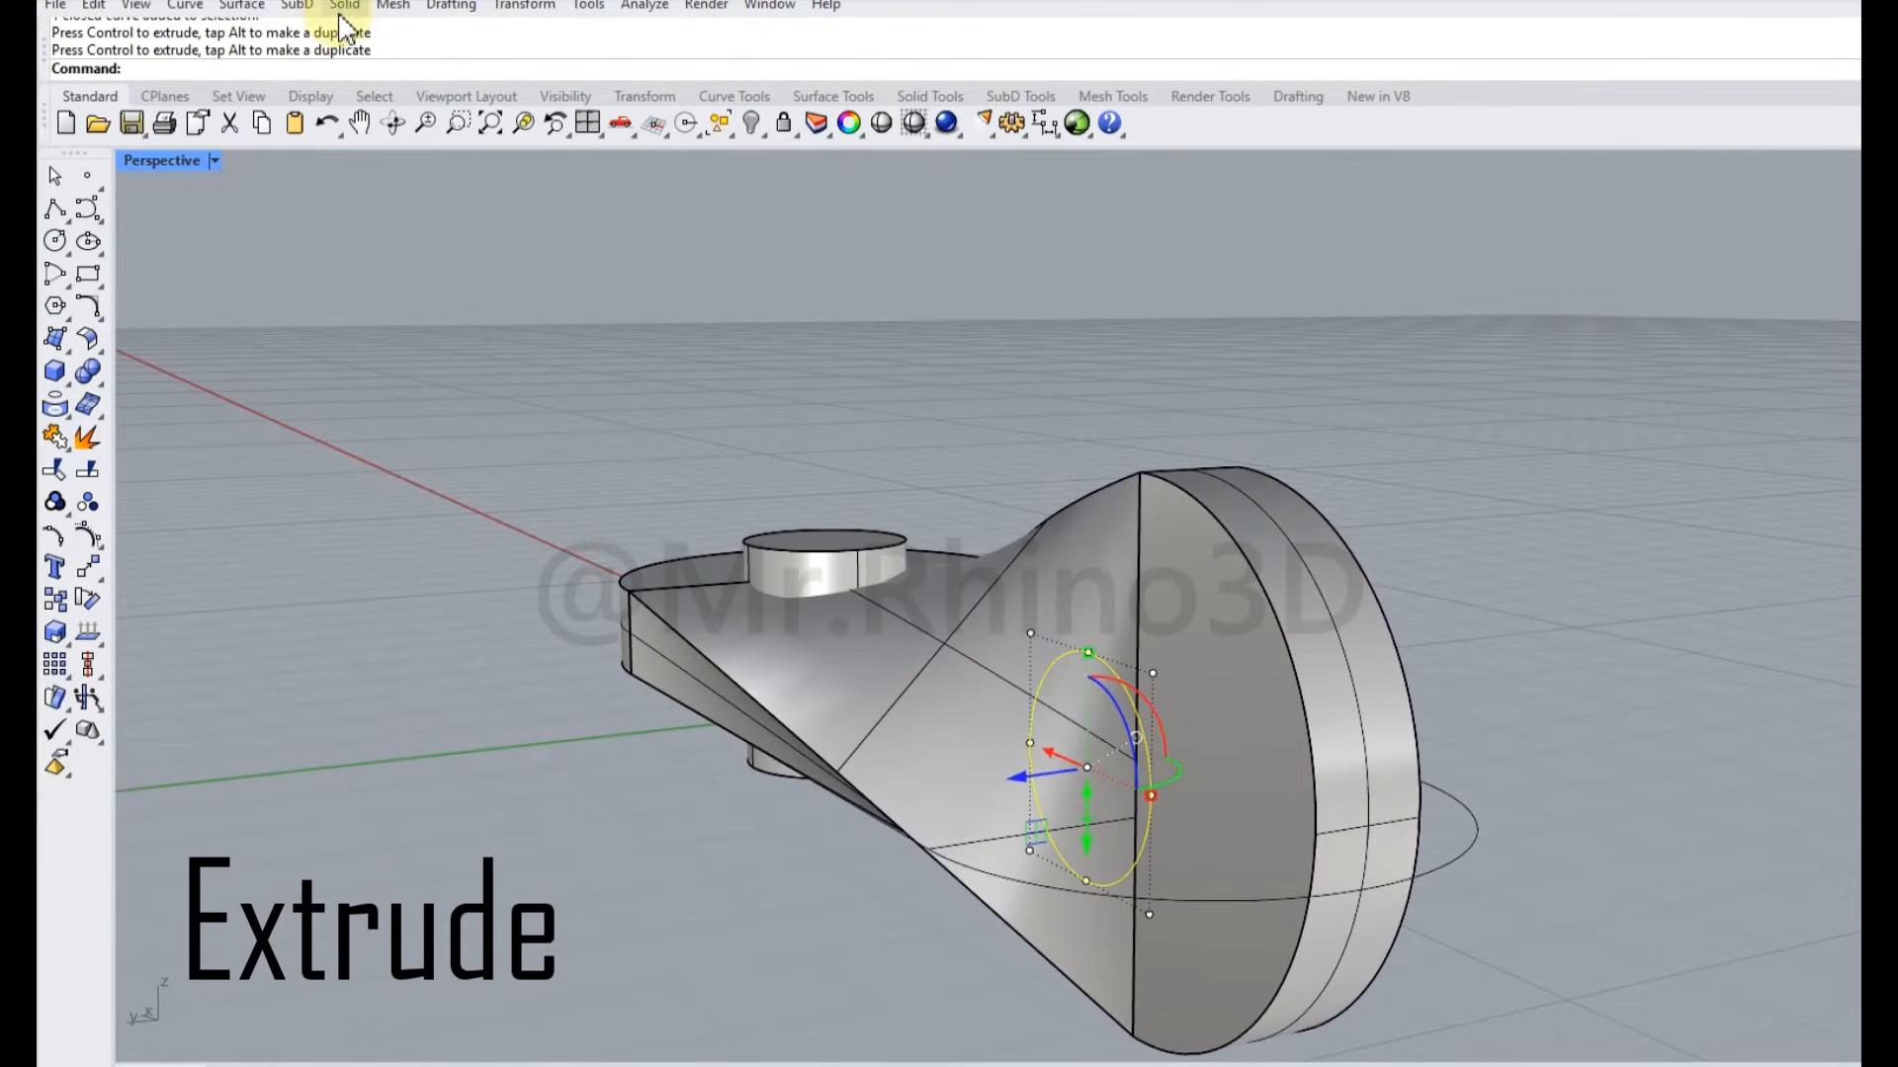
{"action": "left_click", "coordinate": [344, 6]}
{"action": "mouse_move", "coordinate": [506, 435]}
{"action": "left_click", "coordinate": [670, 422]}
{"action": "left_click", "coordinate": [1588, 644]}
Subtract both cylinders from the link body with Boolean Difference to cut the two holes.
{"action": "right_click_drag", "start_coordinate": [1588, 644], "coordinate": [1299, 623]}
{"action": "left_click", "coordinate": [1258, 605]}
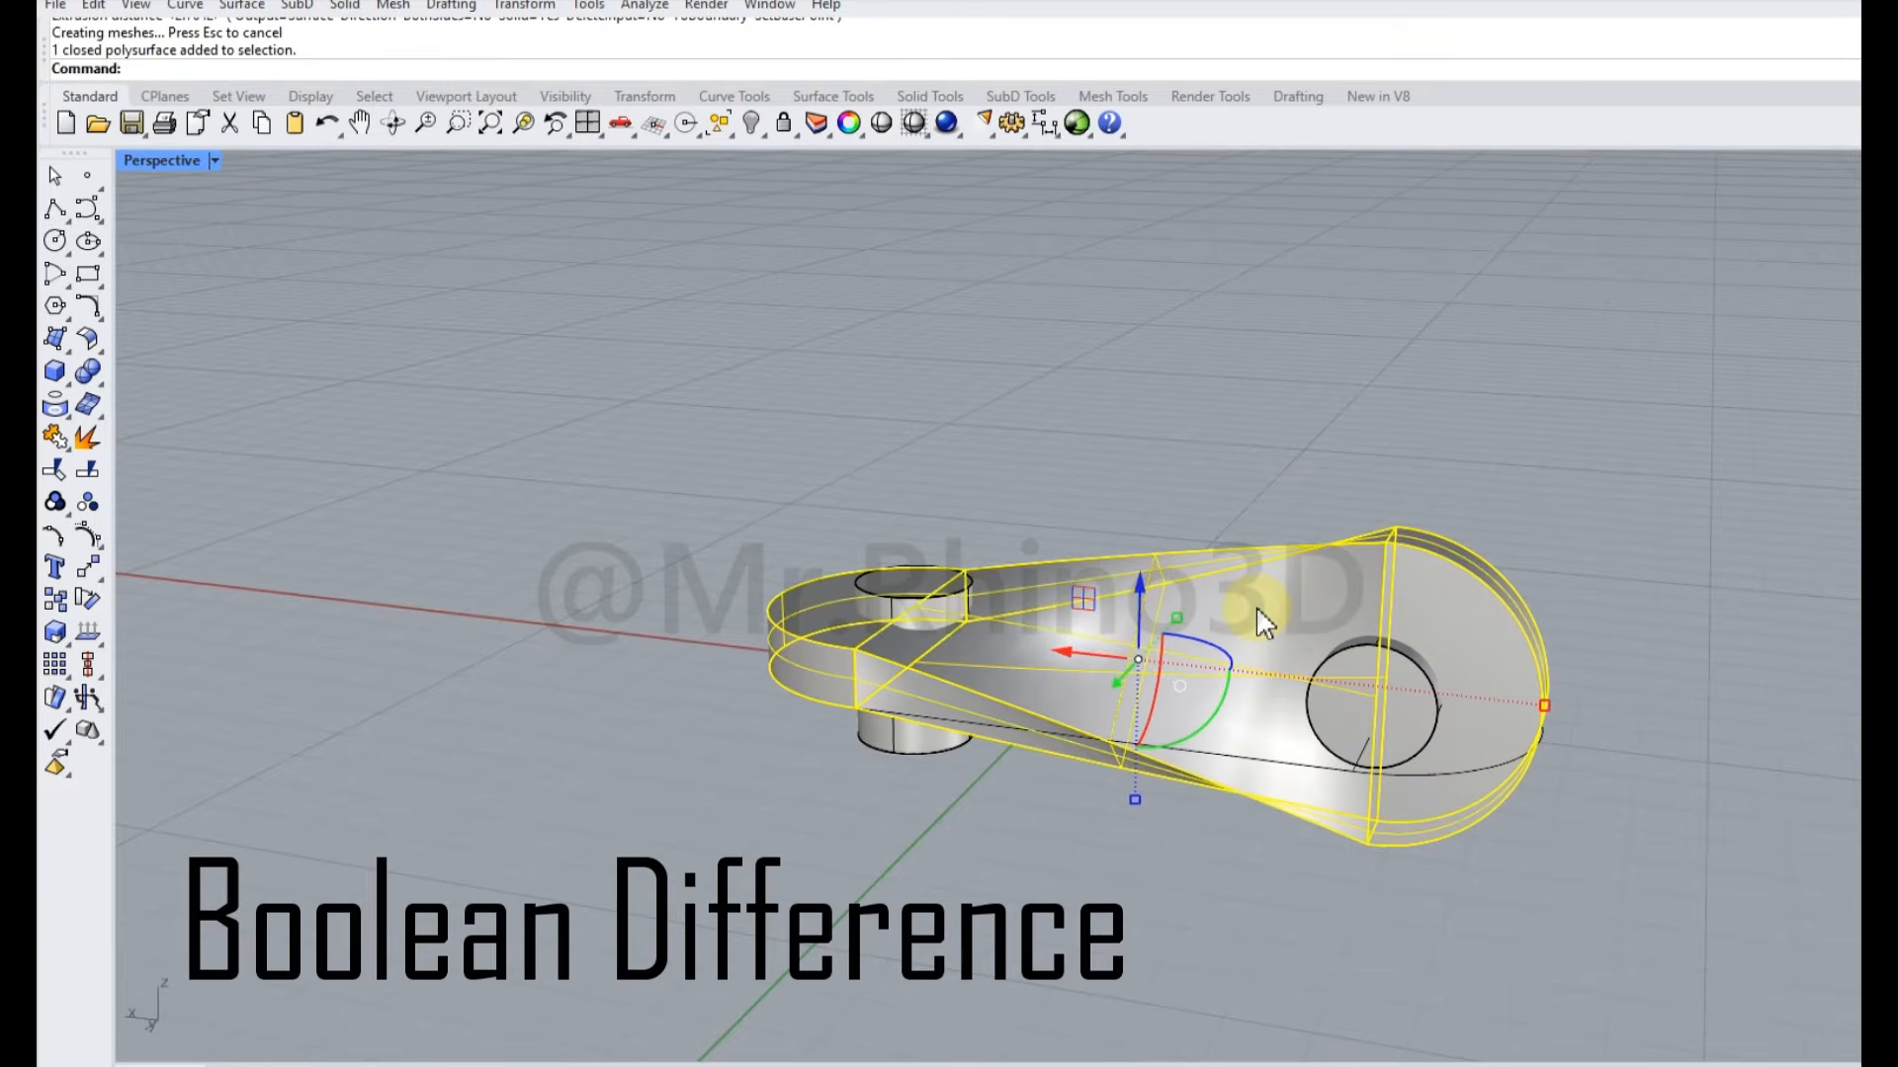
{"action": "type", "text": "Bo"}
{"action": "key", "text": "Return"}
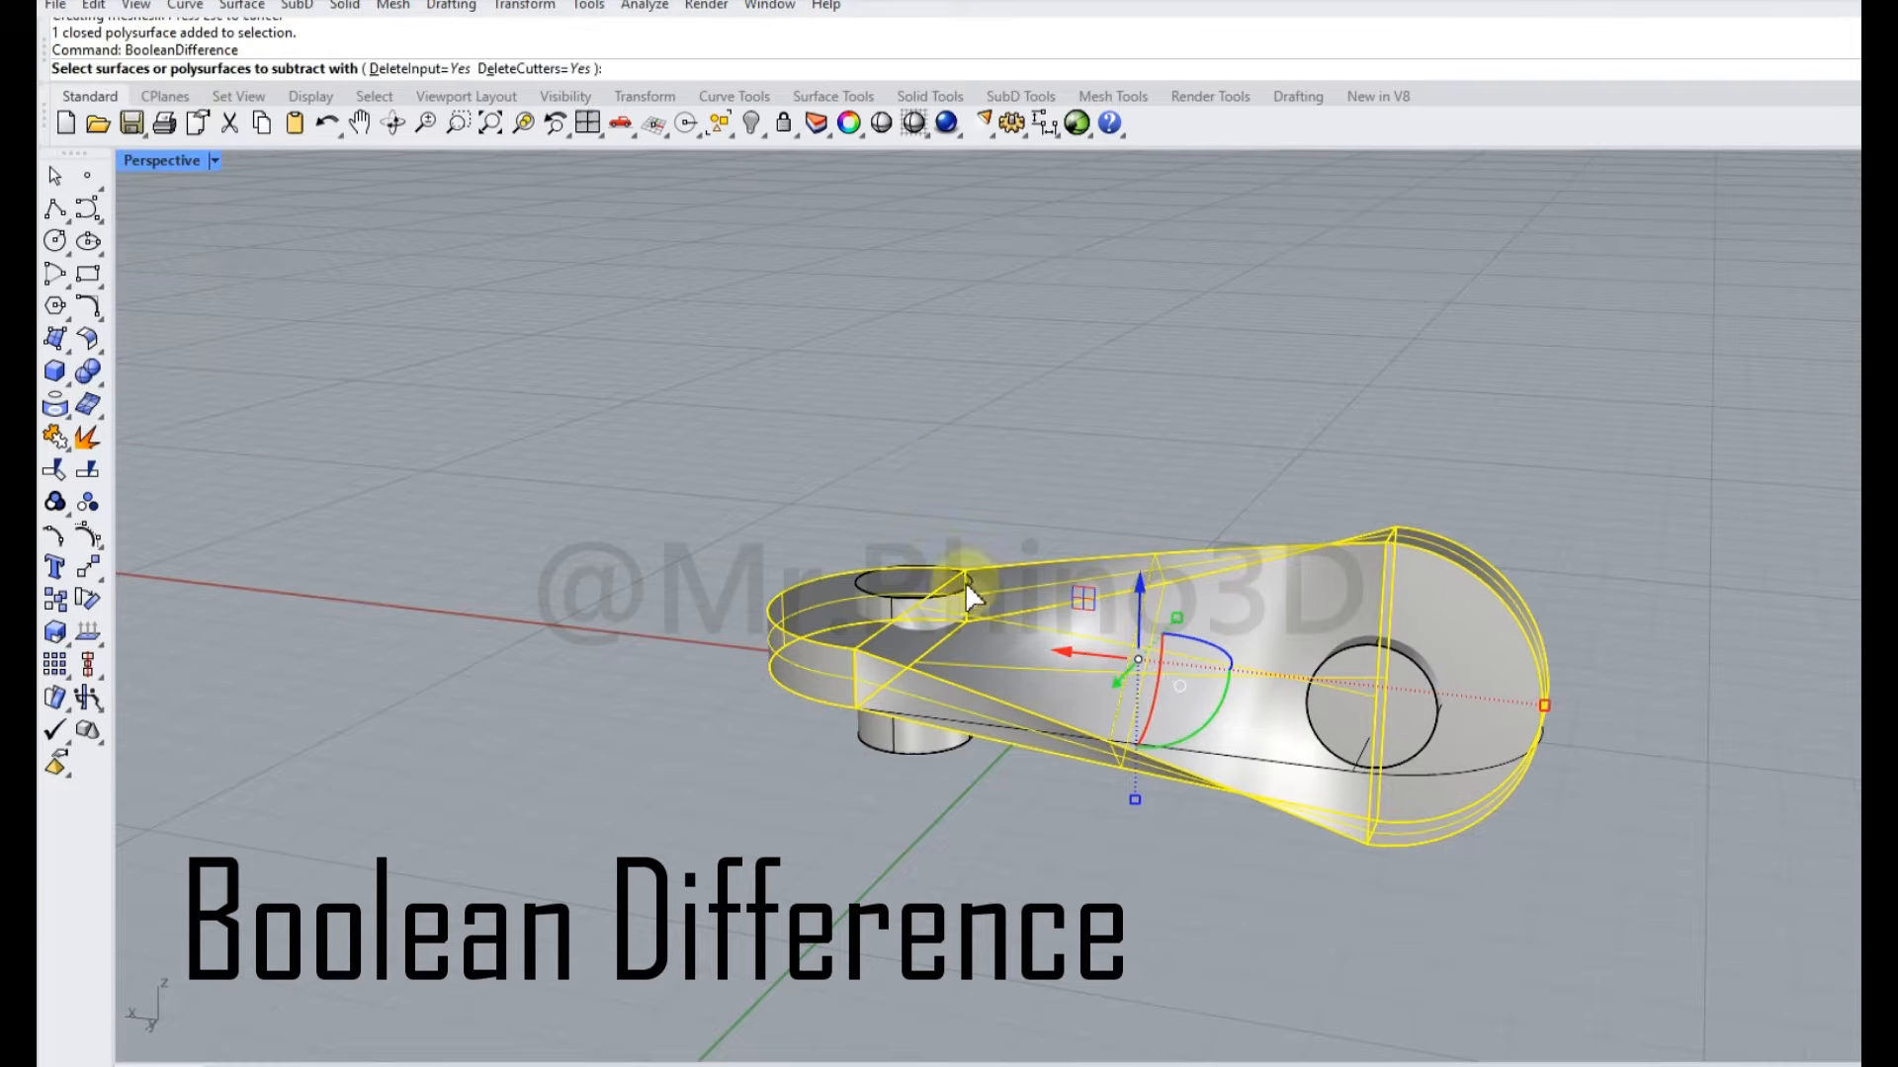
{"action": "left_click", "coordinate": [946, 591]}
{"action": "left_click", "coordinate": [1401, 704]}
{"action": "key", "text": "Return"}
Isolate the finished link body so that all other objects are hidden.
{"action": "right_click_drag", "start_coordinate": [1401, 704], "coordinate": [1208, 642]}
{"action": "left_click", "coordinate": [1208, 643]}
{"action": "left_click", "coordinate": [759, 137]}
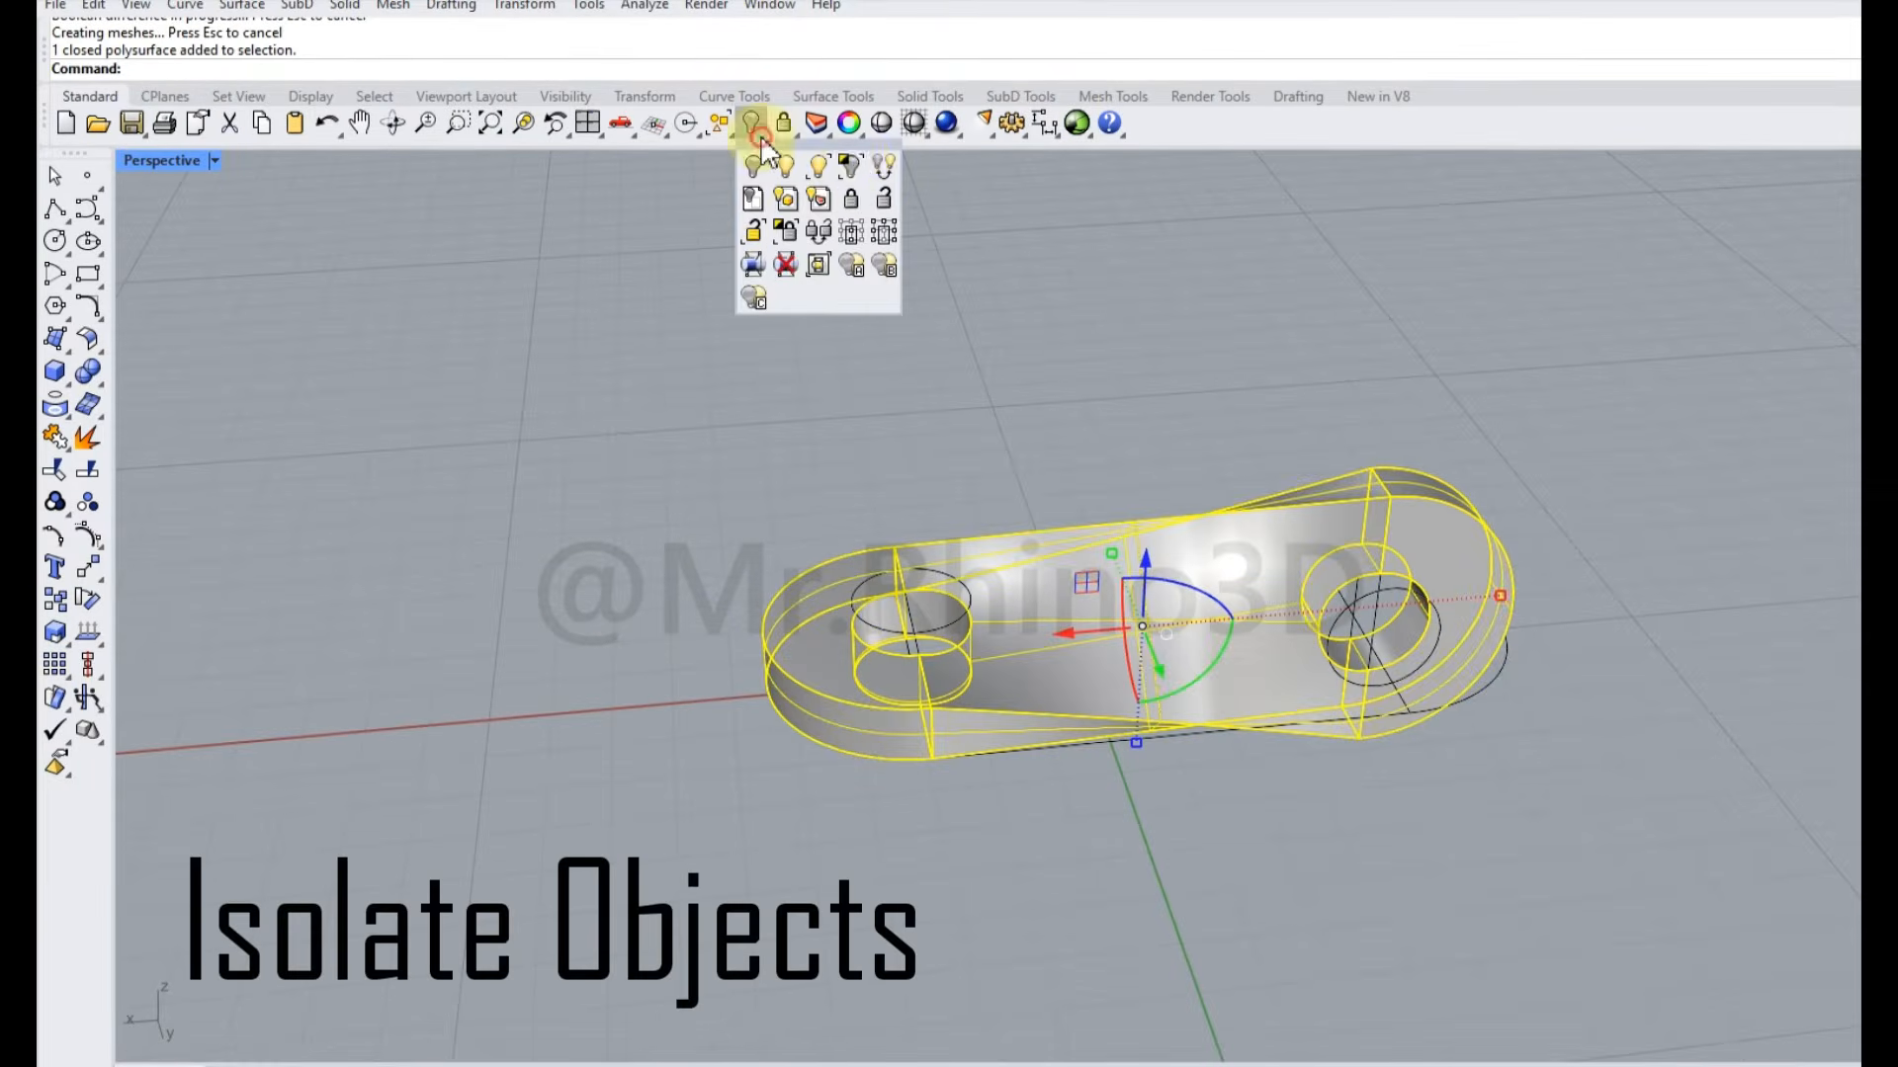
{"action": "left_click", "coordinate": [860, 170]}
Quad remesh the link body with a target quad count of 2000, adaptive size 50% and hard edge detection.
{"action": "right_click_drag", "start_coordinate": [1143, 461], "coordinate": [1090, 603]}
{"action": "left_click", "coordinate": [1024, 98]}
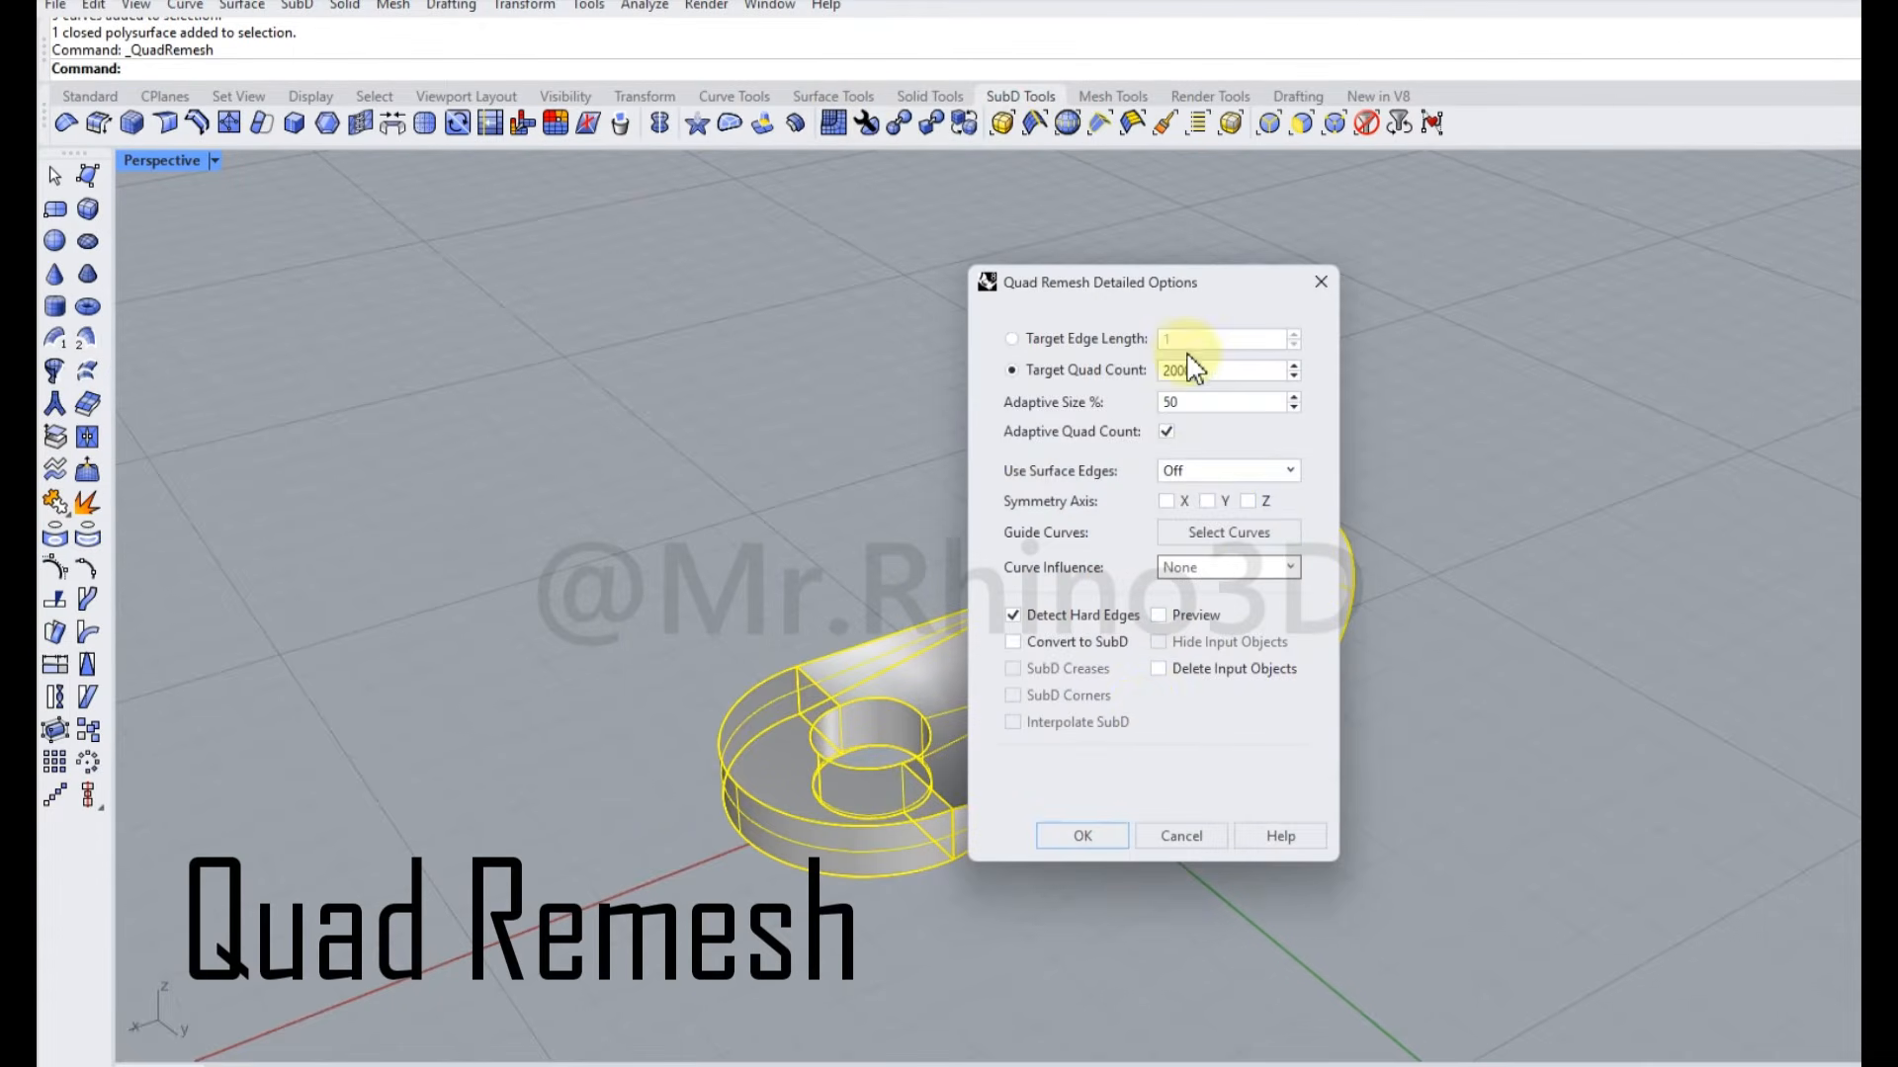
{"action": "left_click", "coordinate": [1113, 846]}
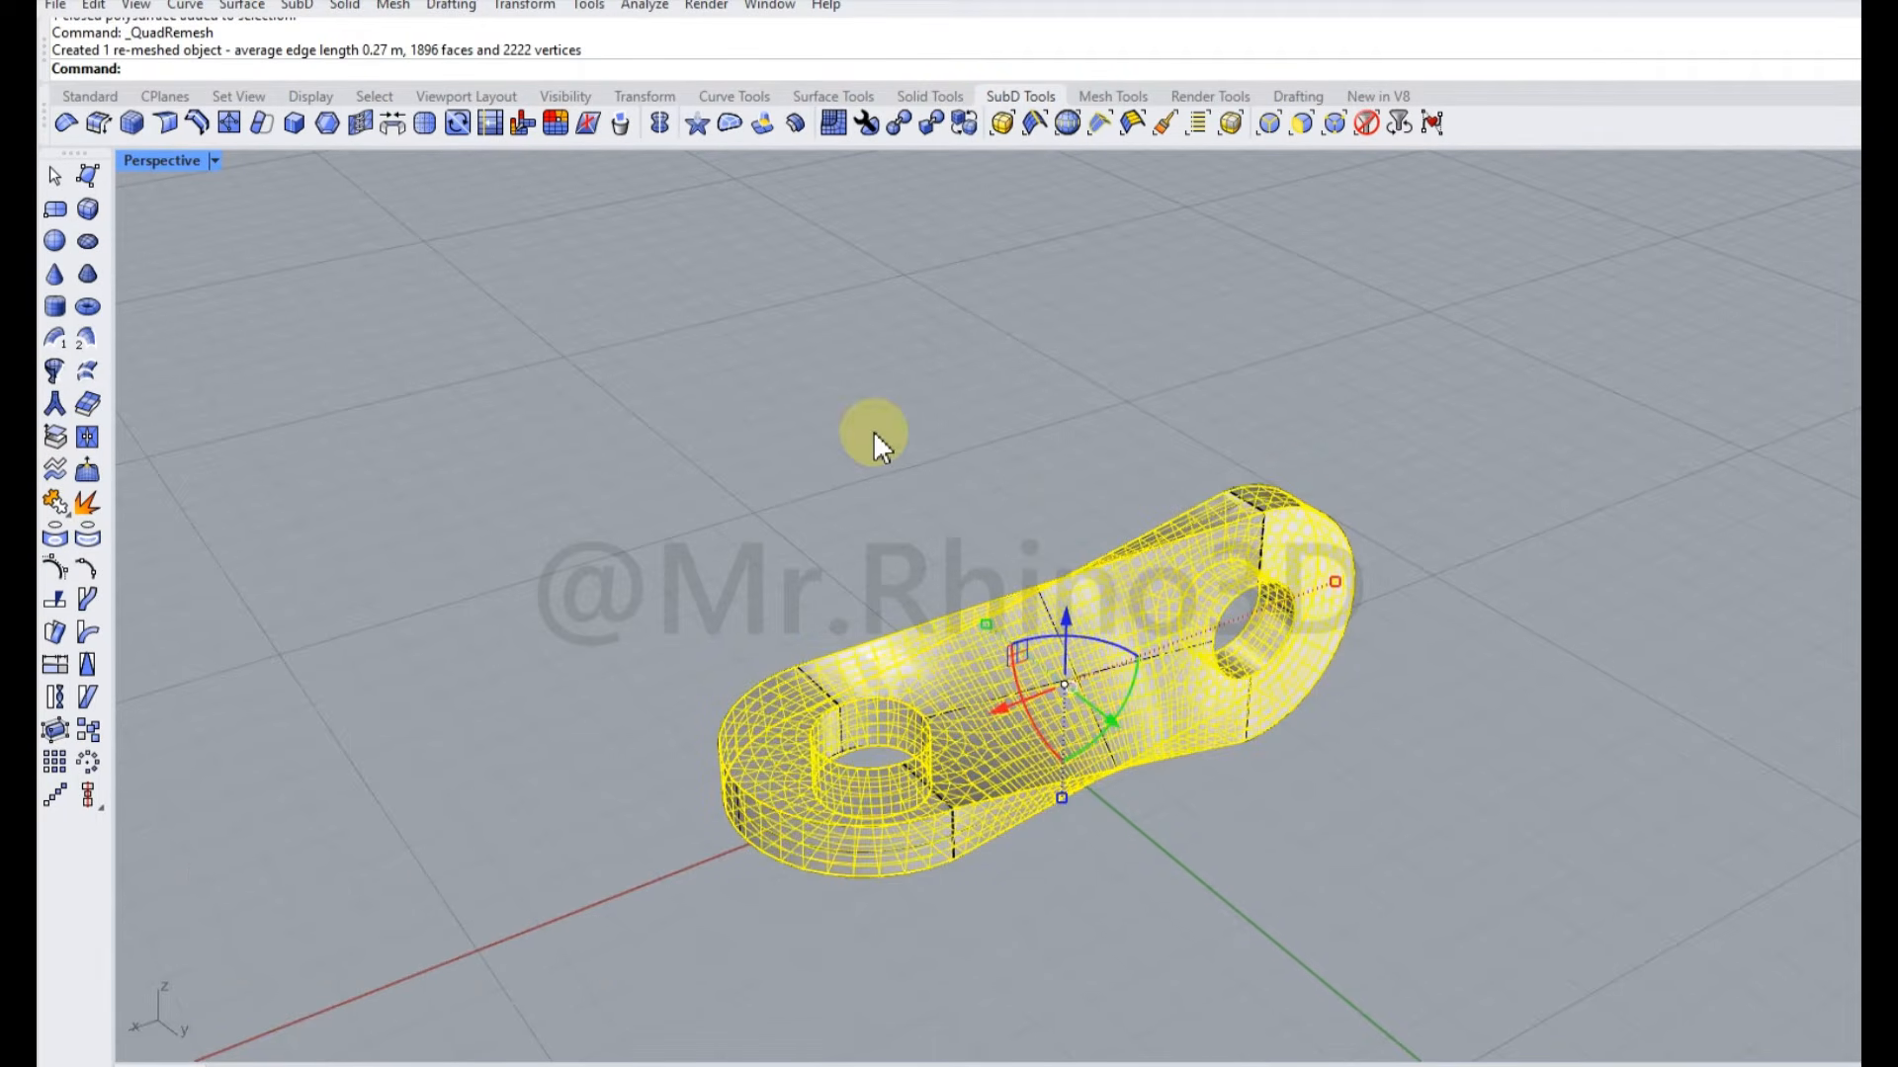
Isolate the quad-remeshed link so that the original polysurface is hidden.
{"action": "left_click", "coordinate": [90, 96]}
{"action": "left_click", "coordinate": [753, 123]}
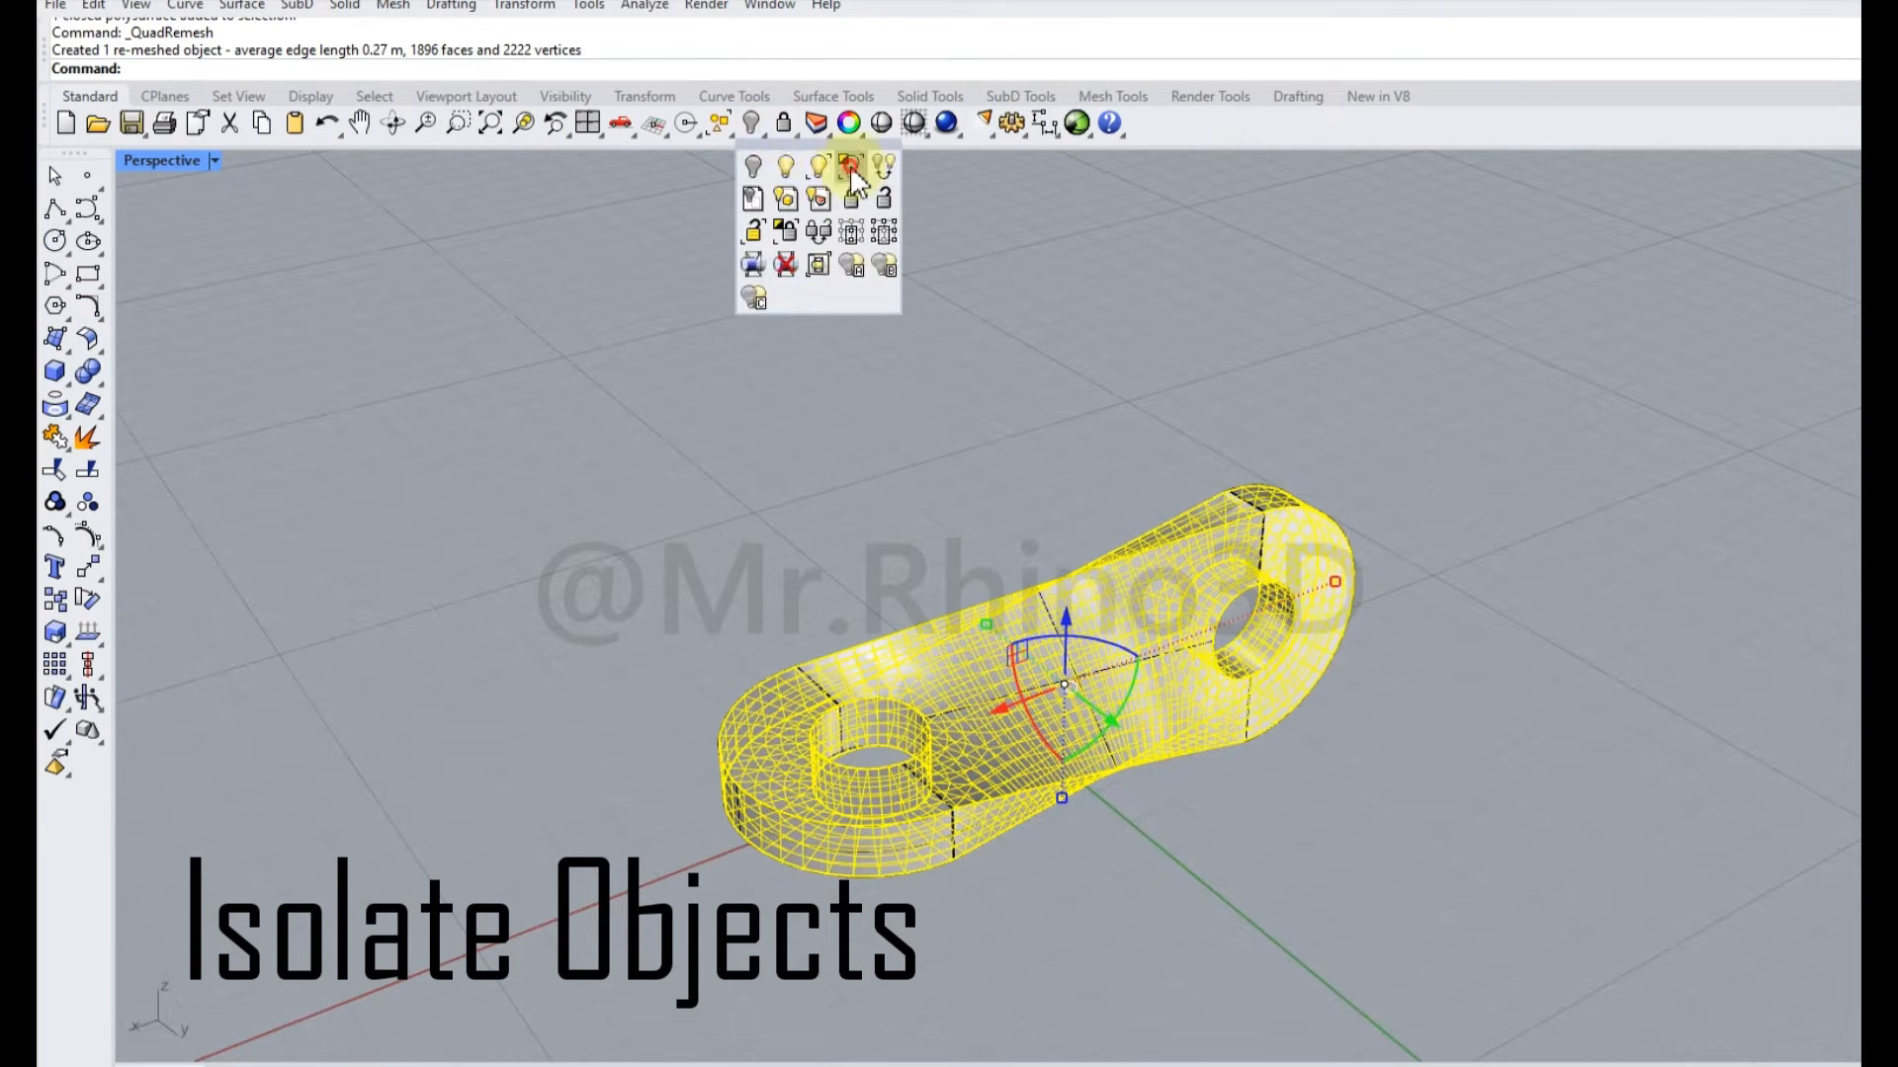
{"action": "left_click", "coordinate": [850, 168]}
{"action": "right_click_drag", "start_coordinate": [1136, 631], "coordinate": [1268, 706]}
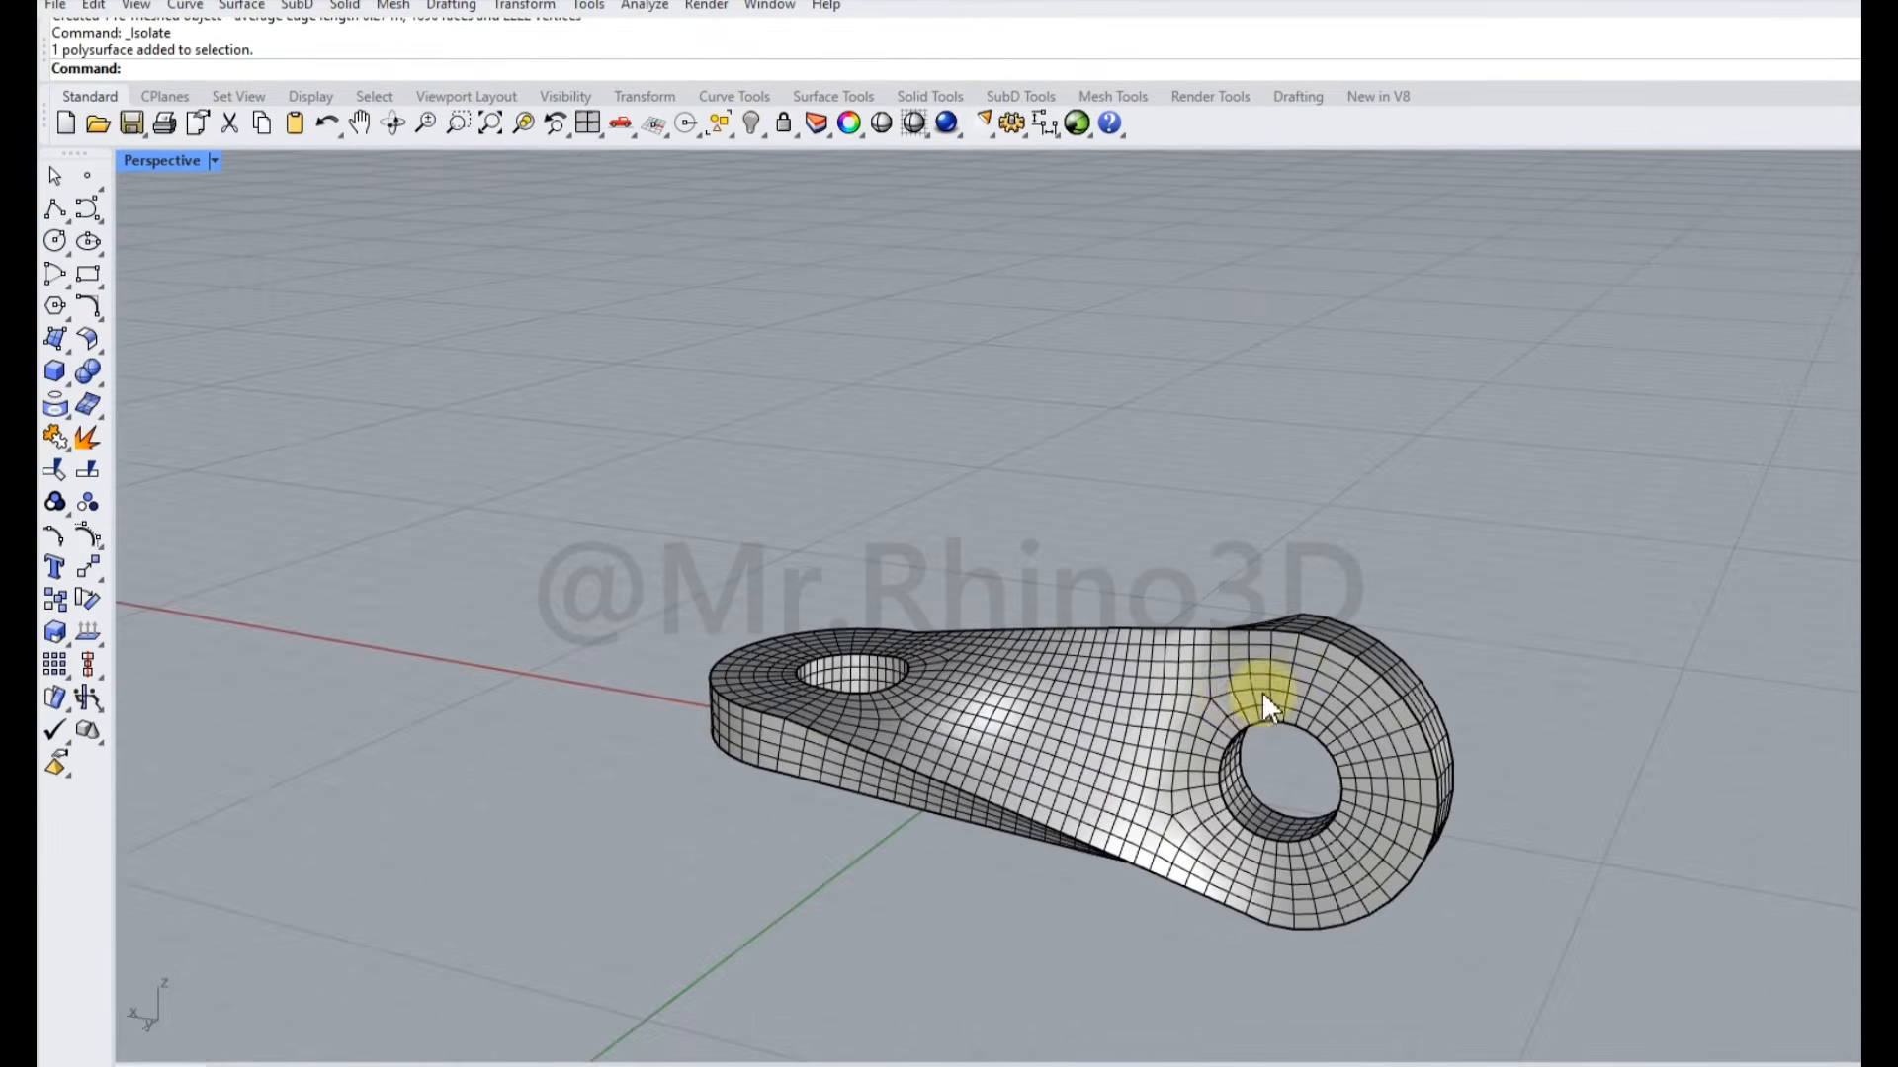
{"action": "right_click_drag", "start_coordinate": [994, 608], "coordinate": [1093, 736]}
Switch the perspective viewport to the Arctic display mode and inspect the mesh's sharp edges.
{"action": "left_click", "coordinate": [214, 160]}
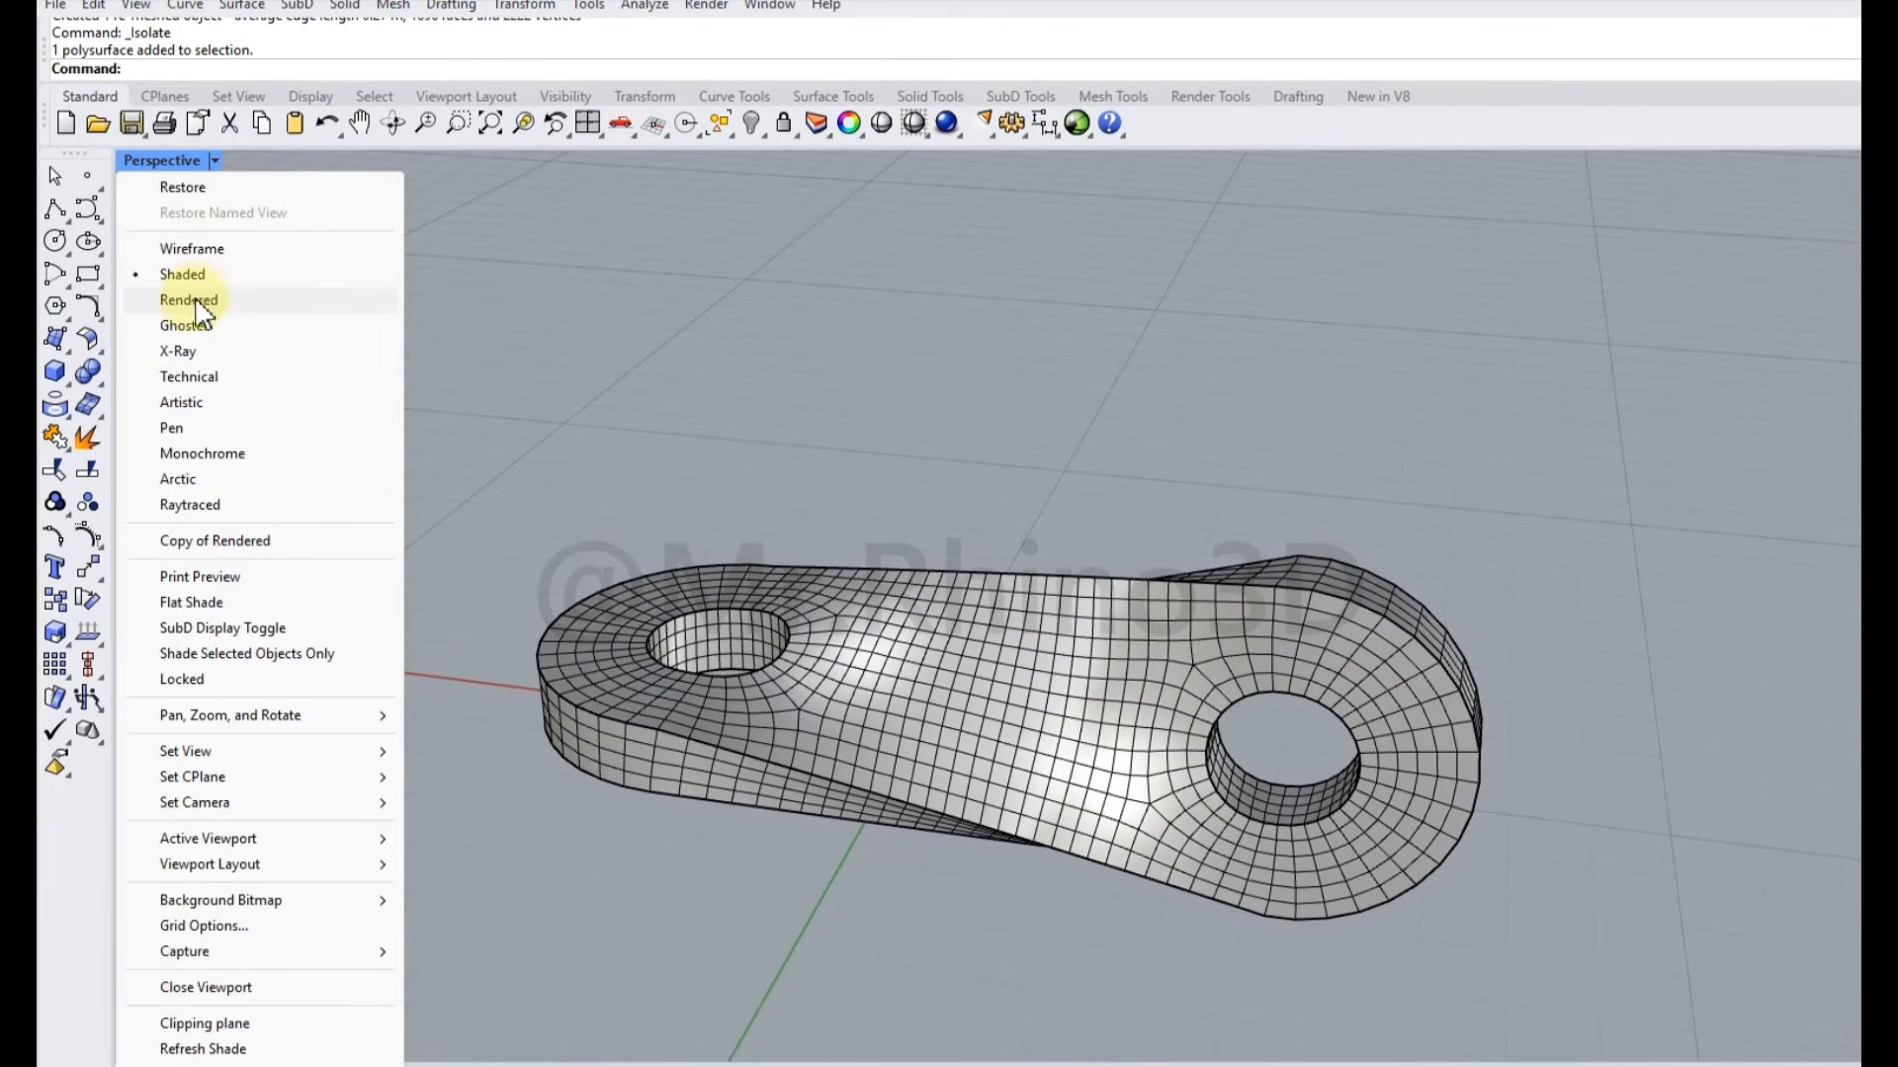
{"action": "left_click", "coordinate": [183, 480]}
{"action": "right_click_drag", "start_coordinate": [835, 590], "coordinate": [1153, 517]}
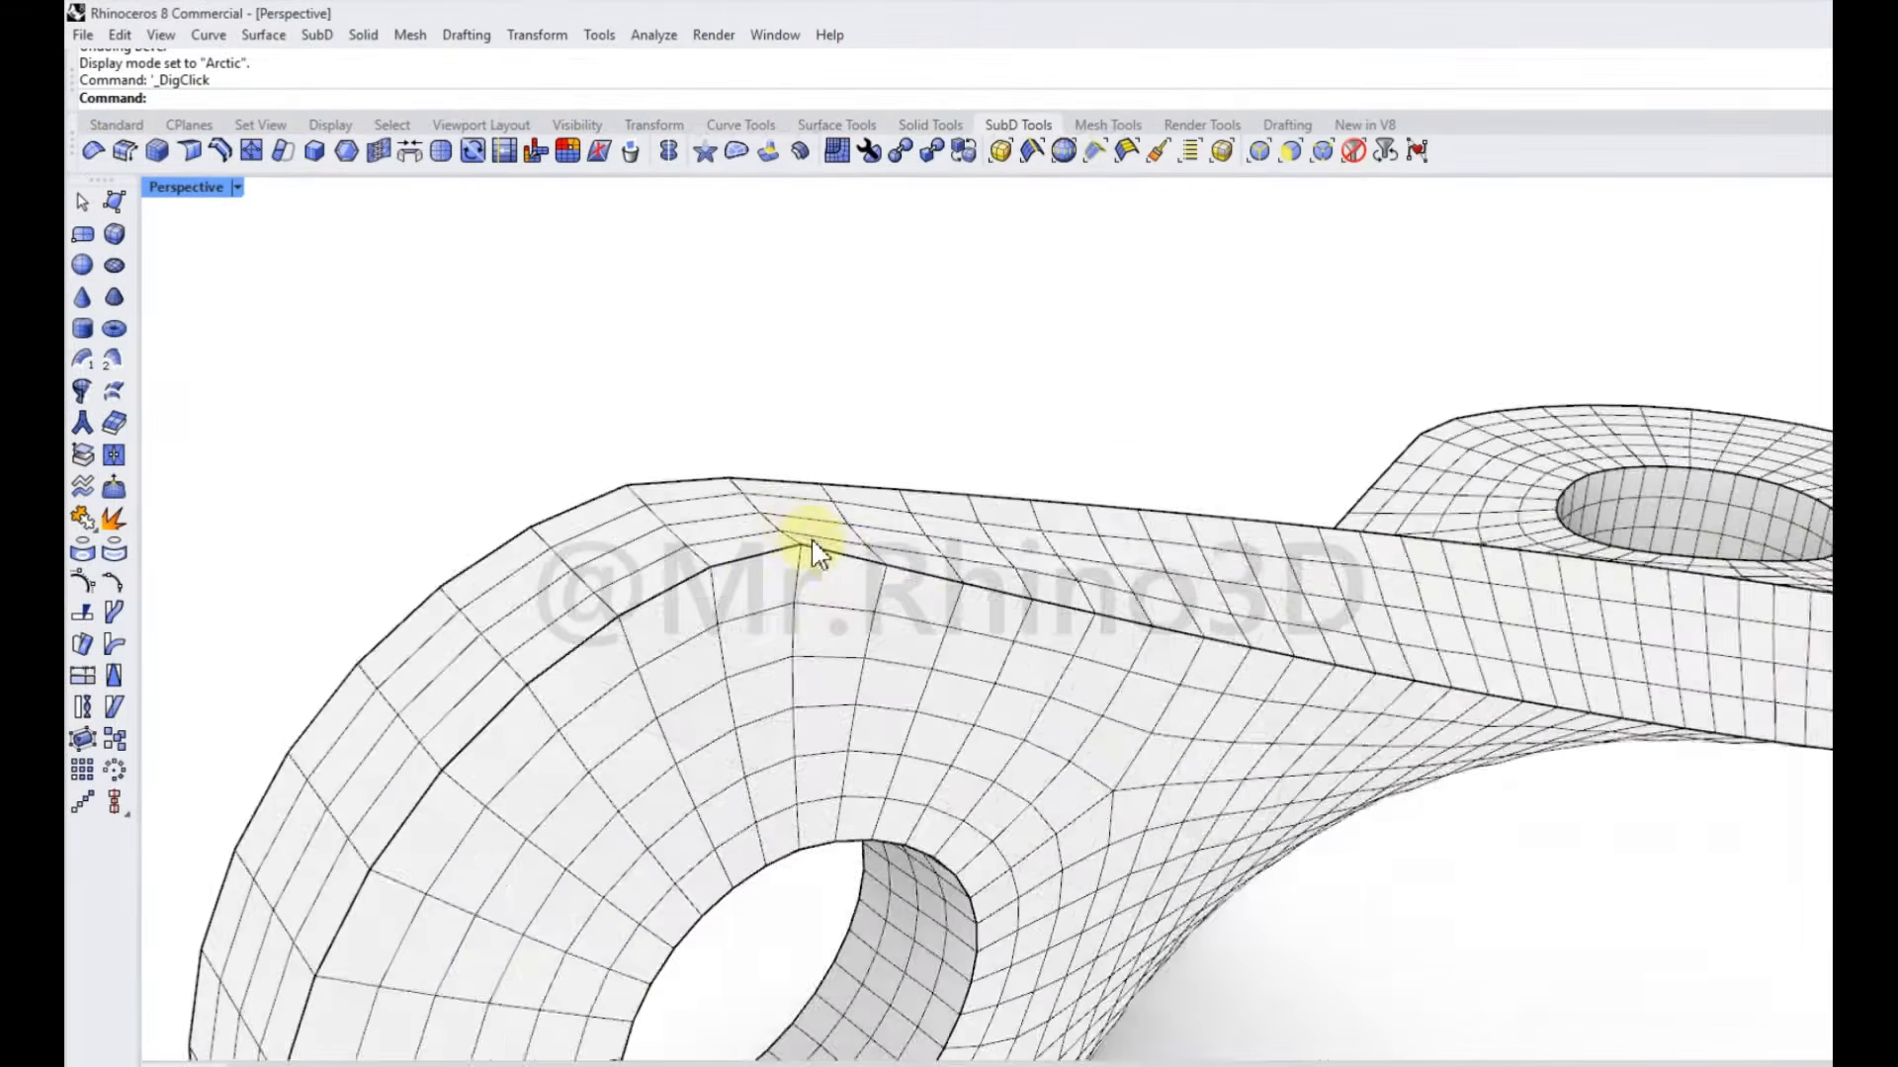
{"action": "right_click_drag", "start_coordinate": [813, 541], "coordinate": [1021, 593]}
{"action": "scroll", "coordinate": [877, 540], "scroll_direction": "down", "scroll_amount": 6}
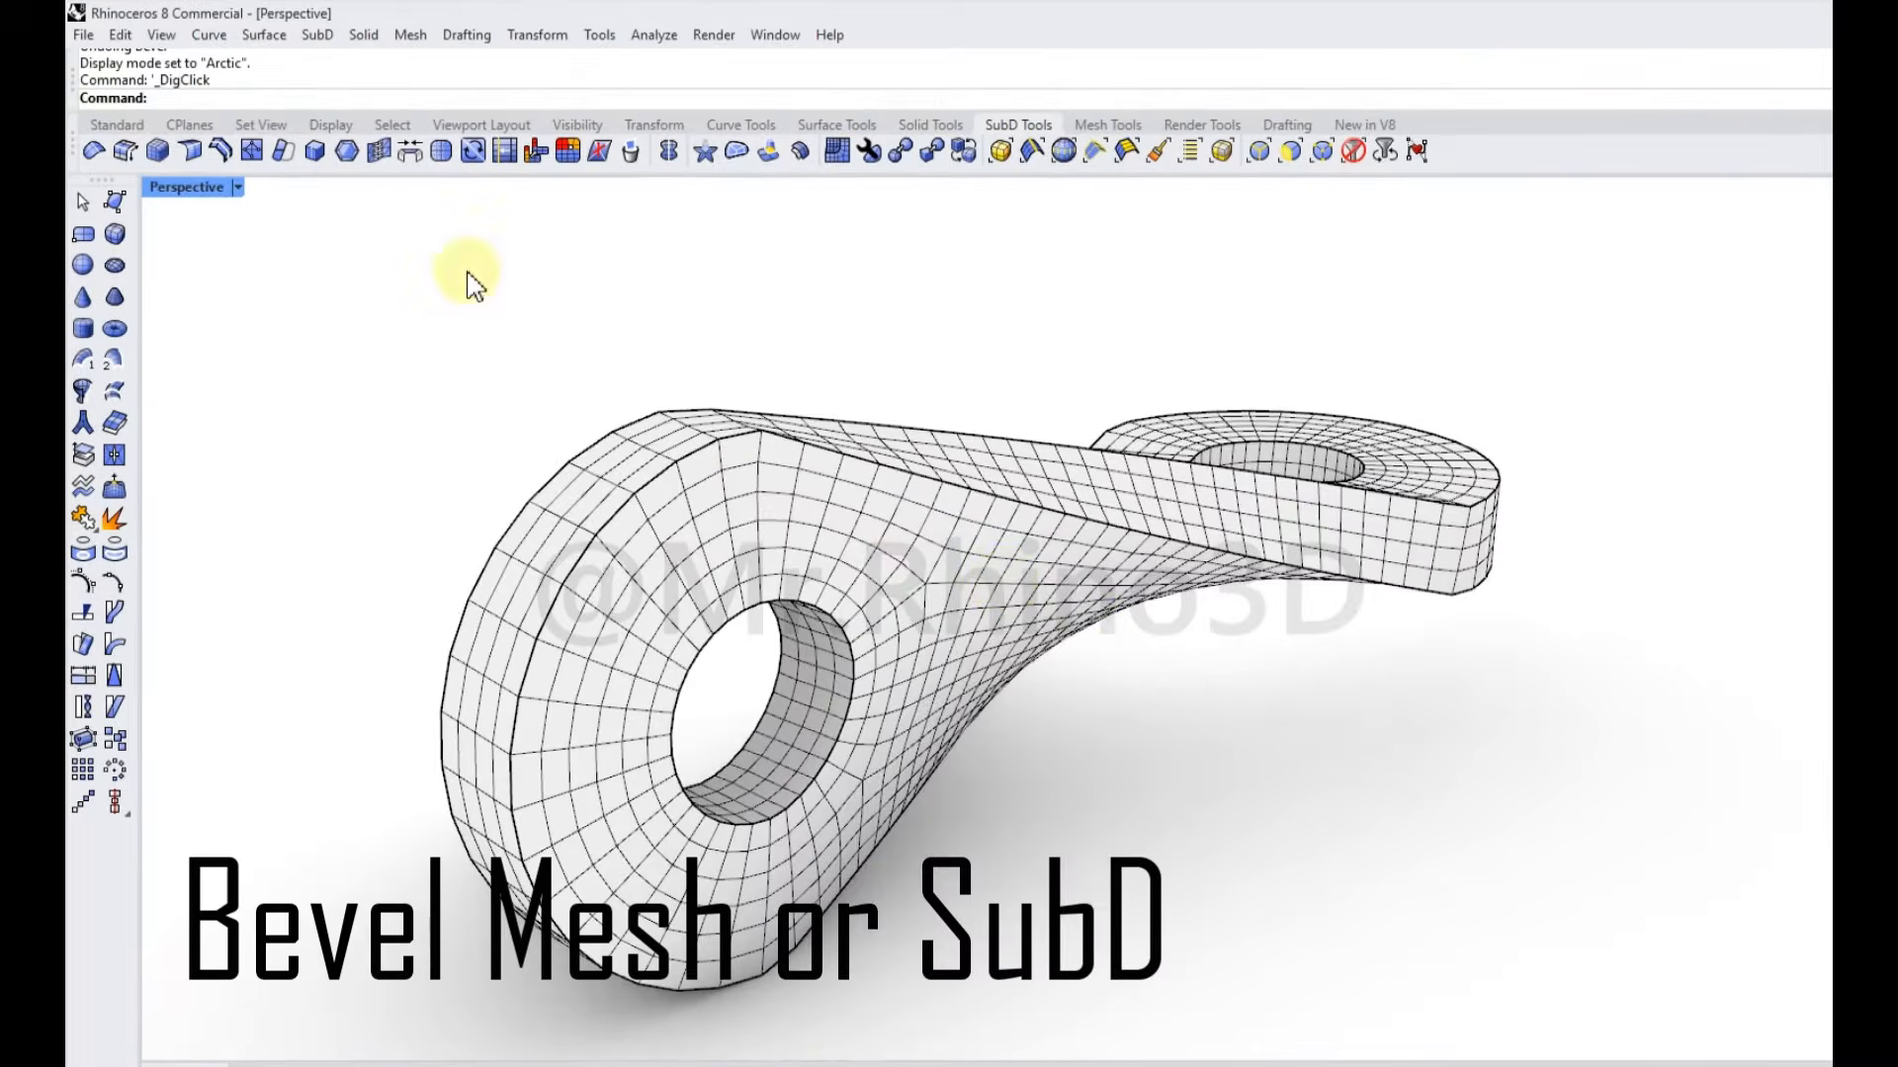
For a mesh bevel, select the rim edge loops of the upright end's hole and both outer border edge loops of the link.
{"action": "left_click", "coordinate": [161, 149]}
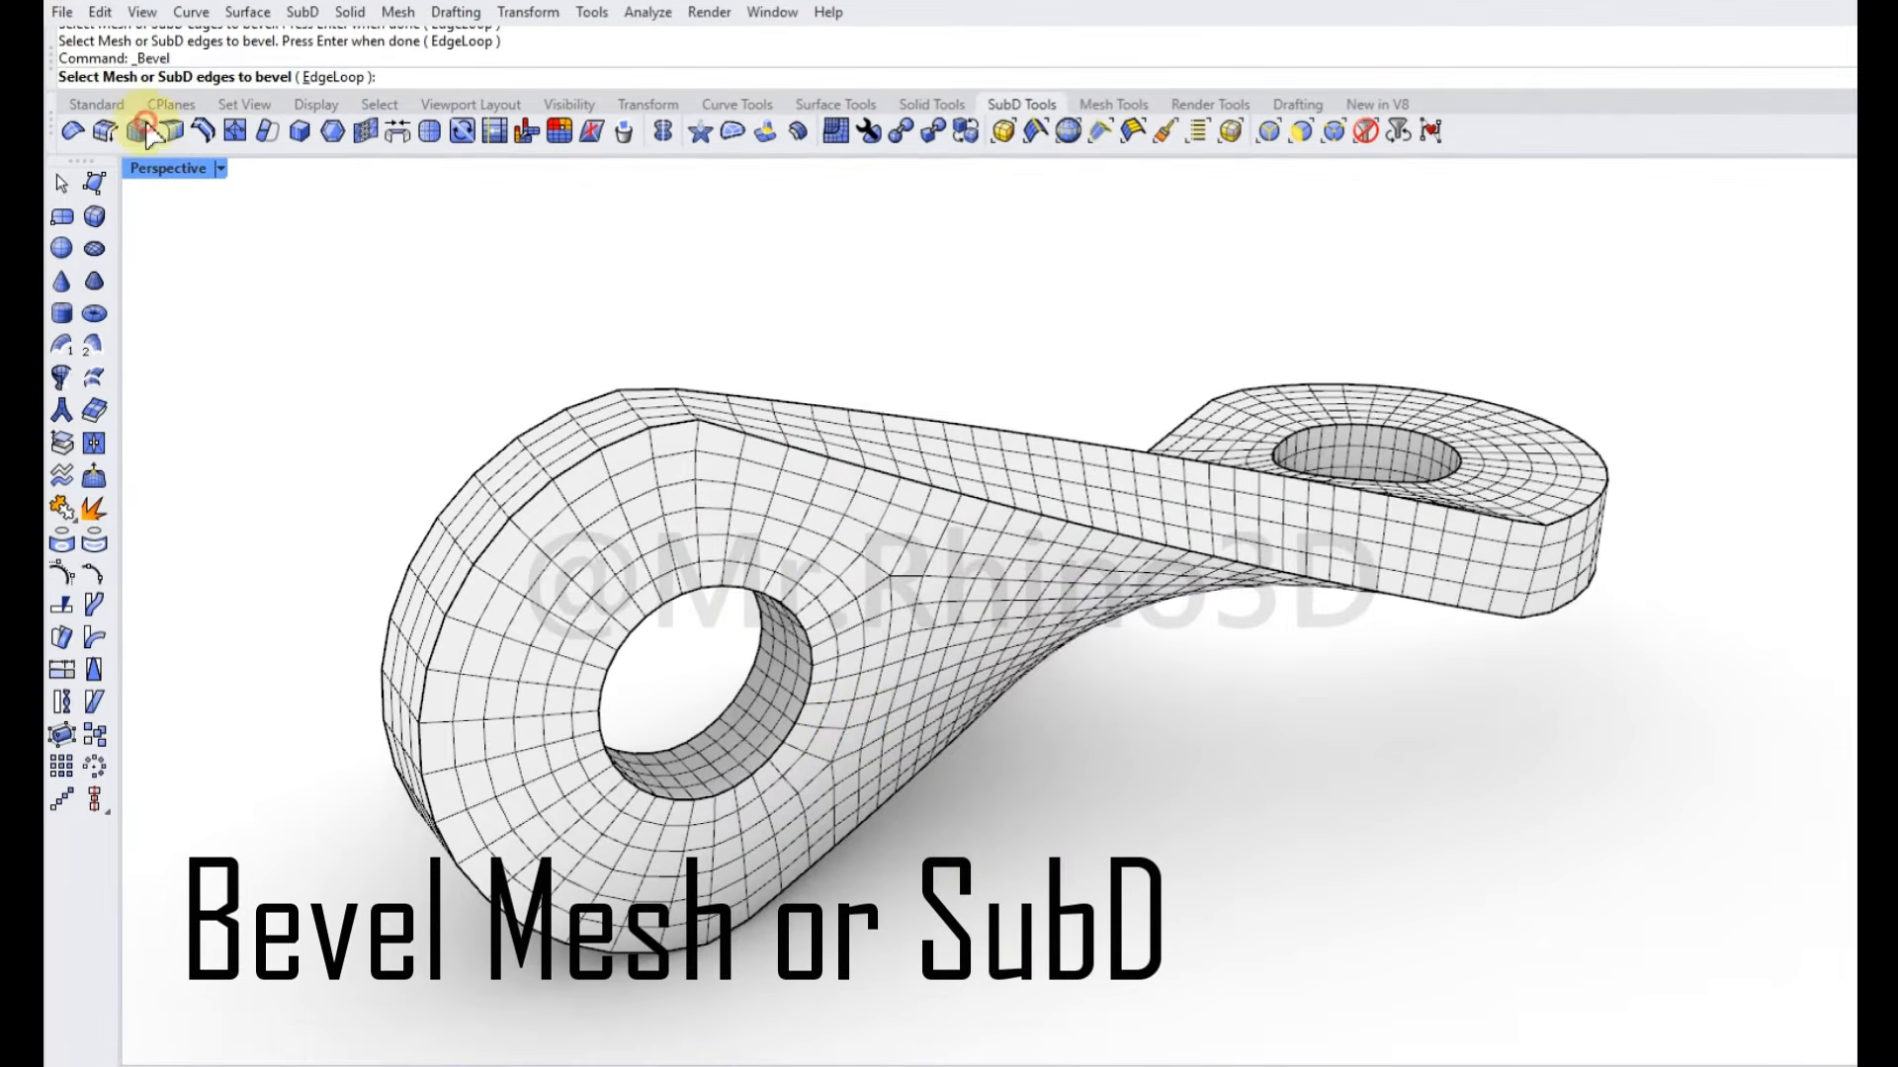
{"action": "scroll", "coordinate": [854, 720], "scroll_direction": "up", "scroll_amount": 9}
{"action": "left_click", "coordinate": [742, 712]}
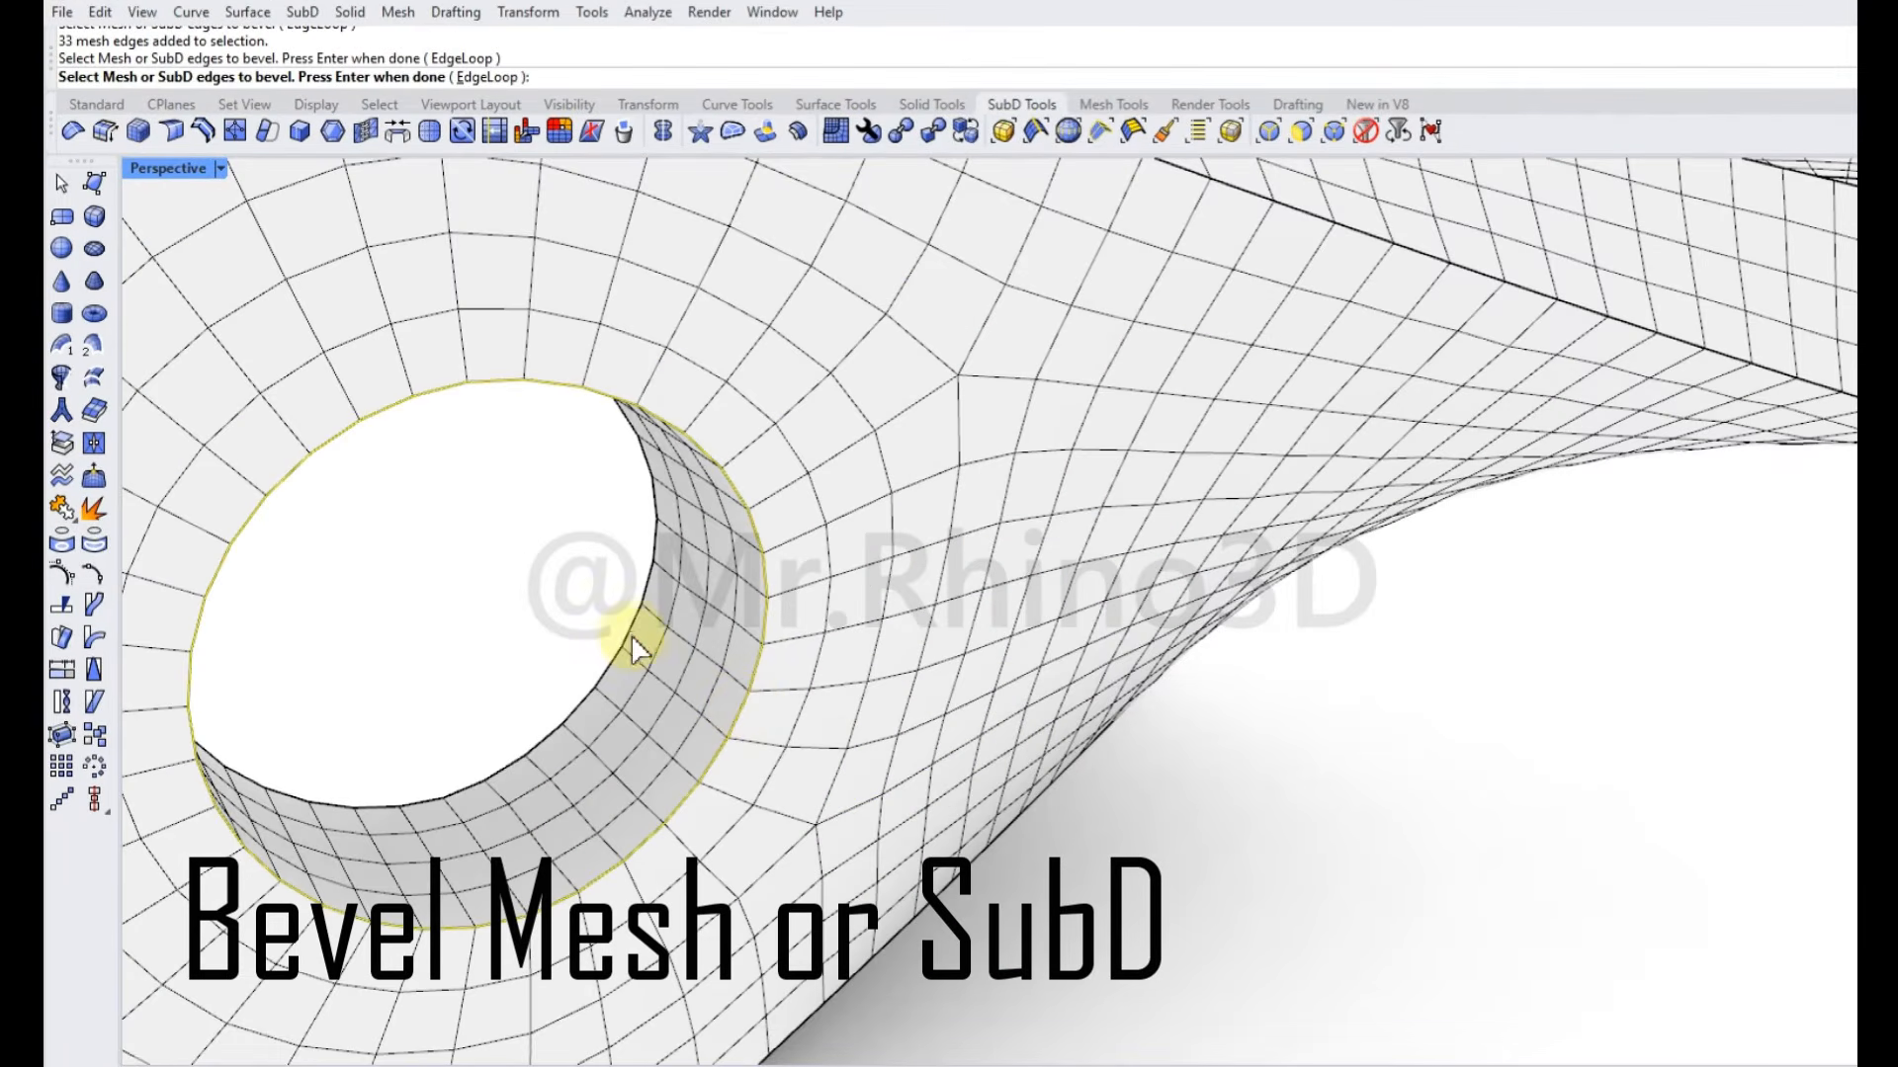
{"action": "scroll", "coordinate": [630, 642], "scroll_direction": "down", "scroll_amount": 8}
{"action": "left_click", "coordinate": [721, 500]}
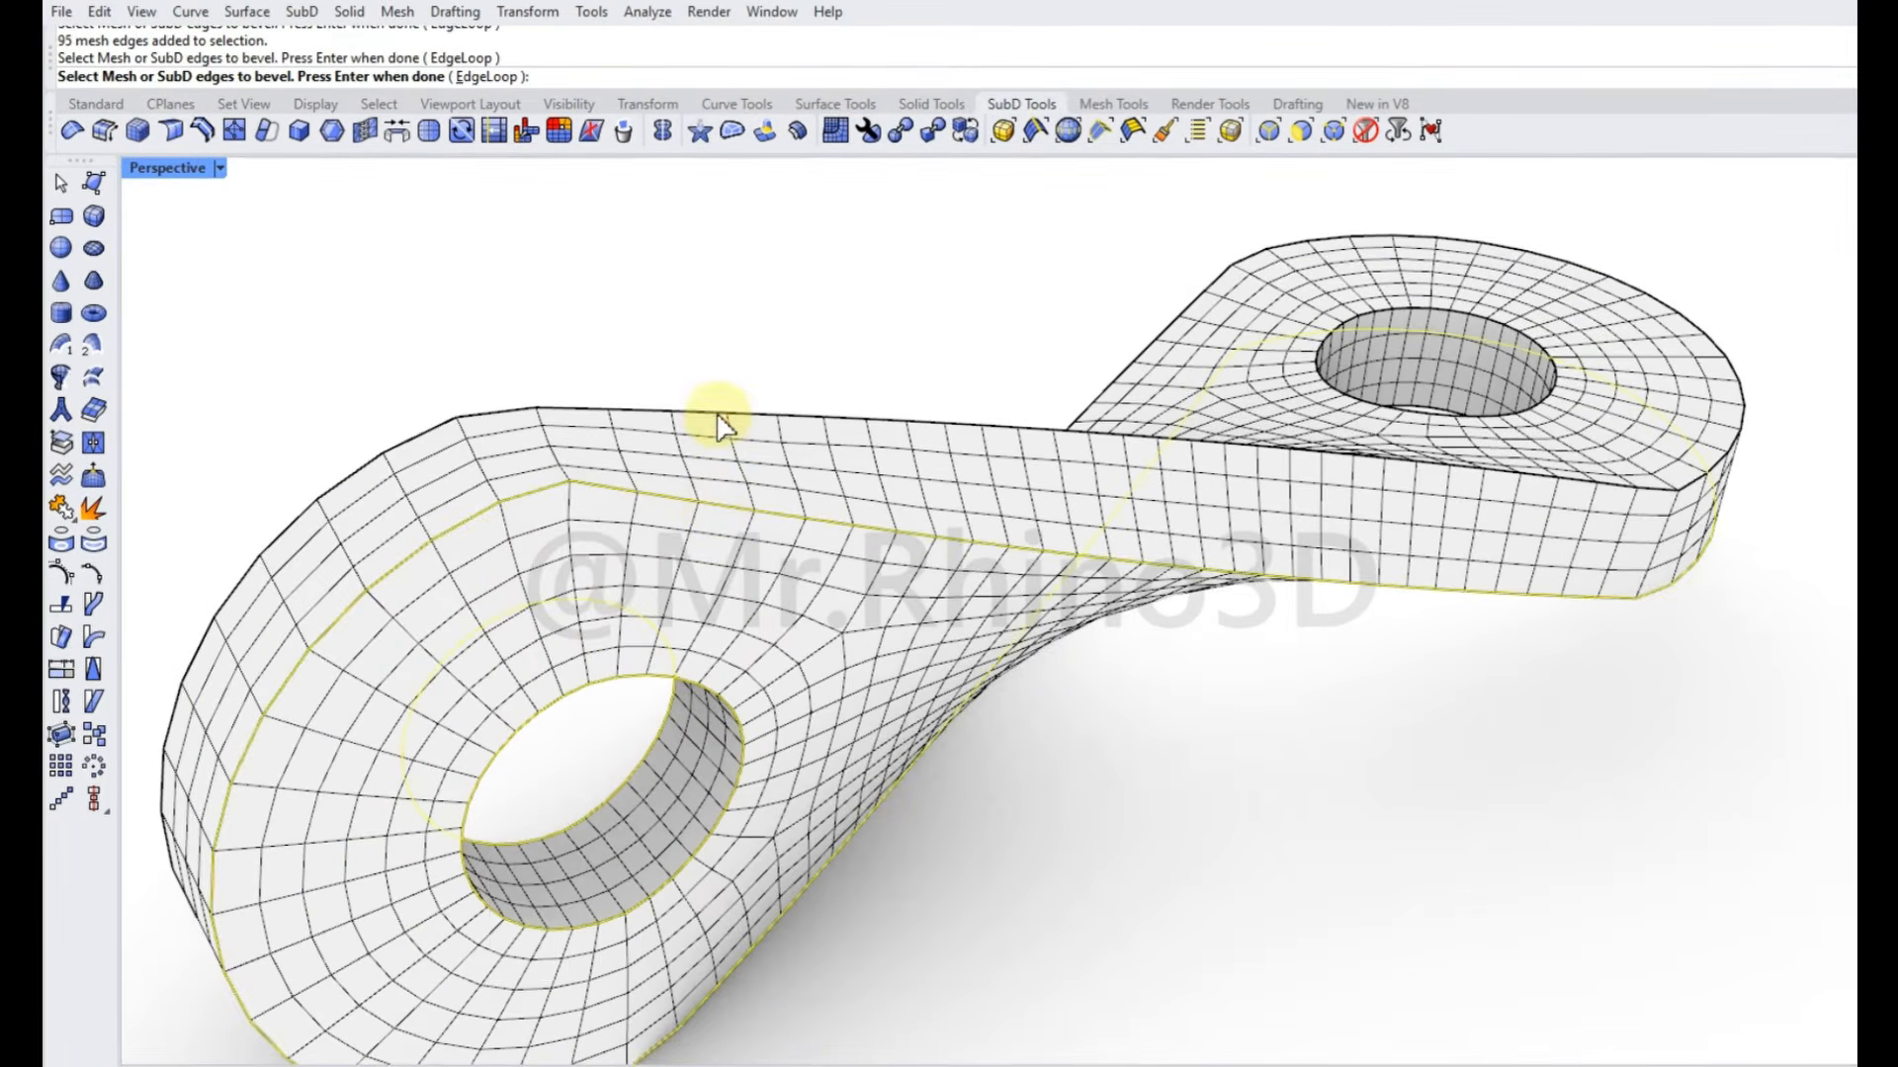
{"action": "left_click", "coordinate": [719, 425]}
Add both rim edge loops of the flat end's hole to the bevel selection.
{"action": "scroll", "coordinate": [988, 445], "scroll_direction": "down", "scroll_amount": 2}
{"action": "scroll", "coordinate": [1271, 533], "scroll_direction": "up", "scroll_amount": 8}
{"action": "left_click", "coordinate": [1273, 509]}
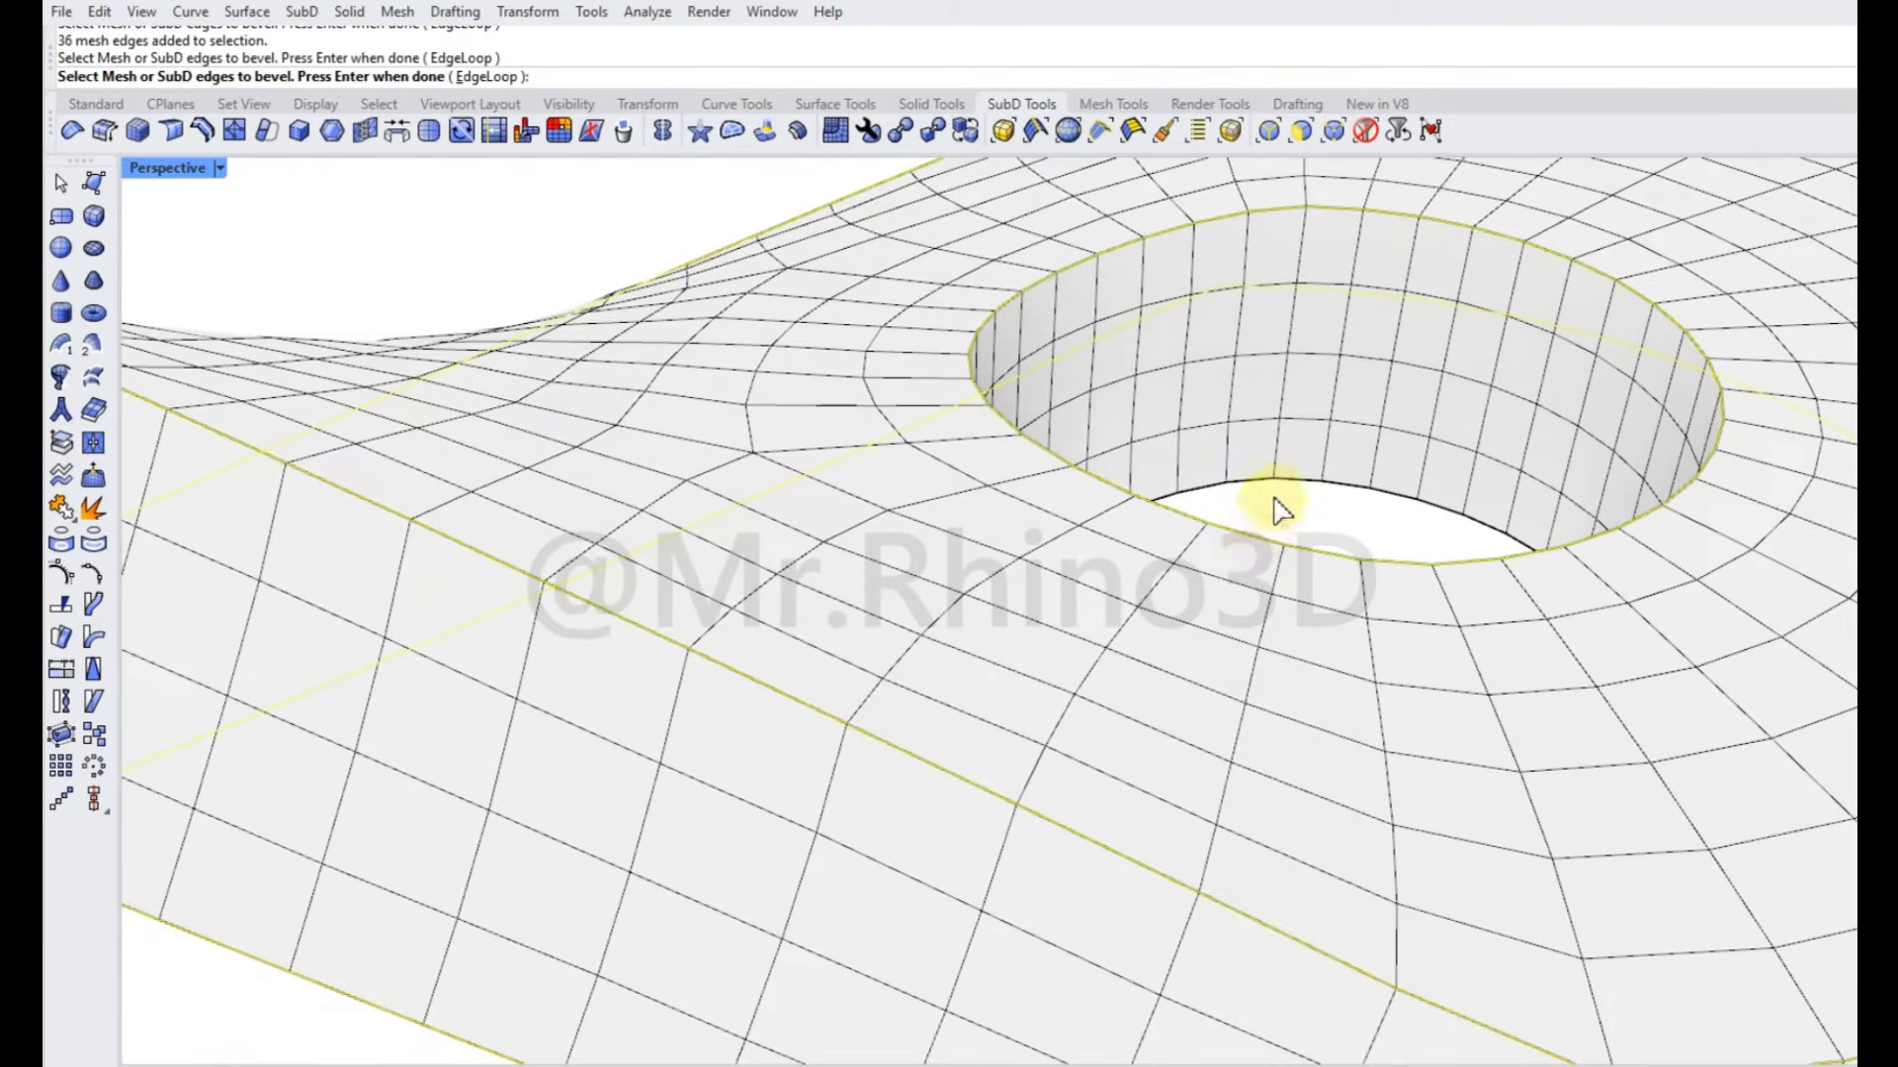
{"action": "double_click", "coordinate": [1297, 482]}
{"action": "scroll", "coordinate": [1250, 507], "scroll_direction": "down", "scroll_amount": 10}
{"action": "right_click_drag", "start_coordinate": [900, 539], "coordinate": [928, 448]}
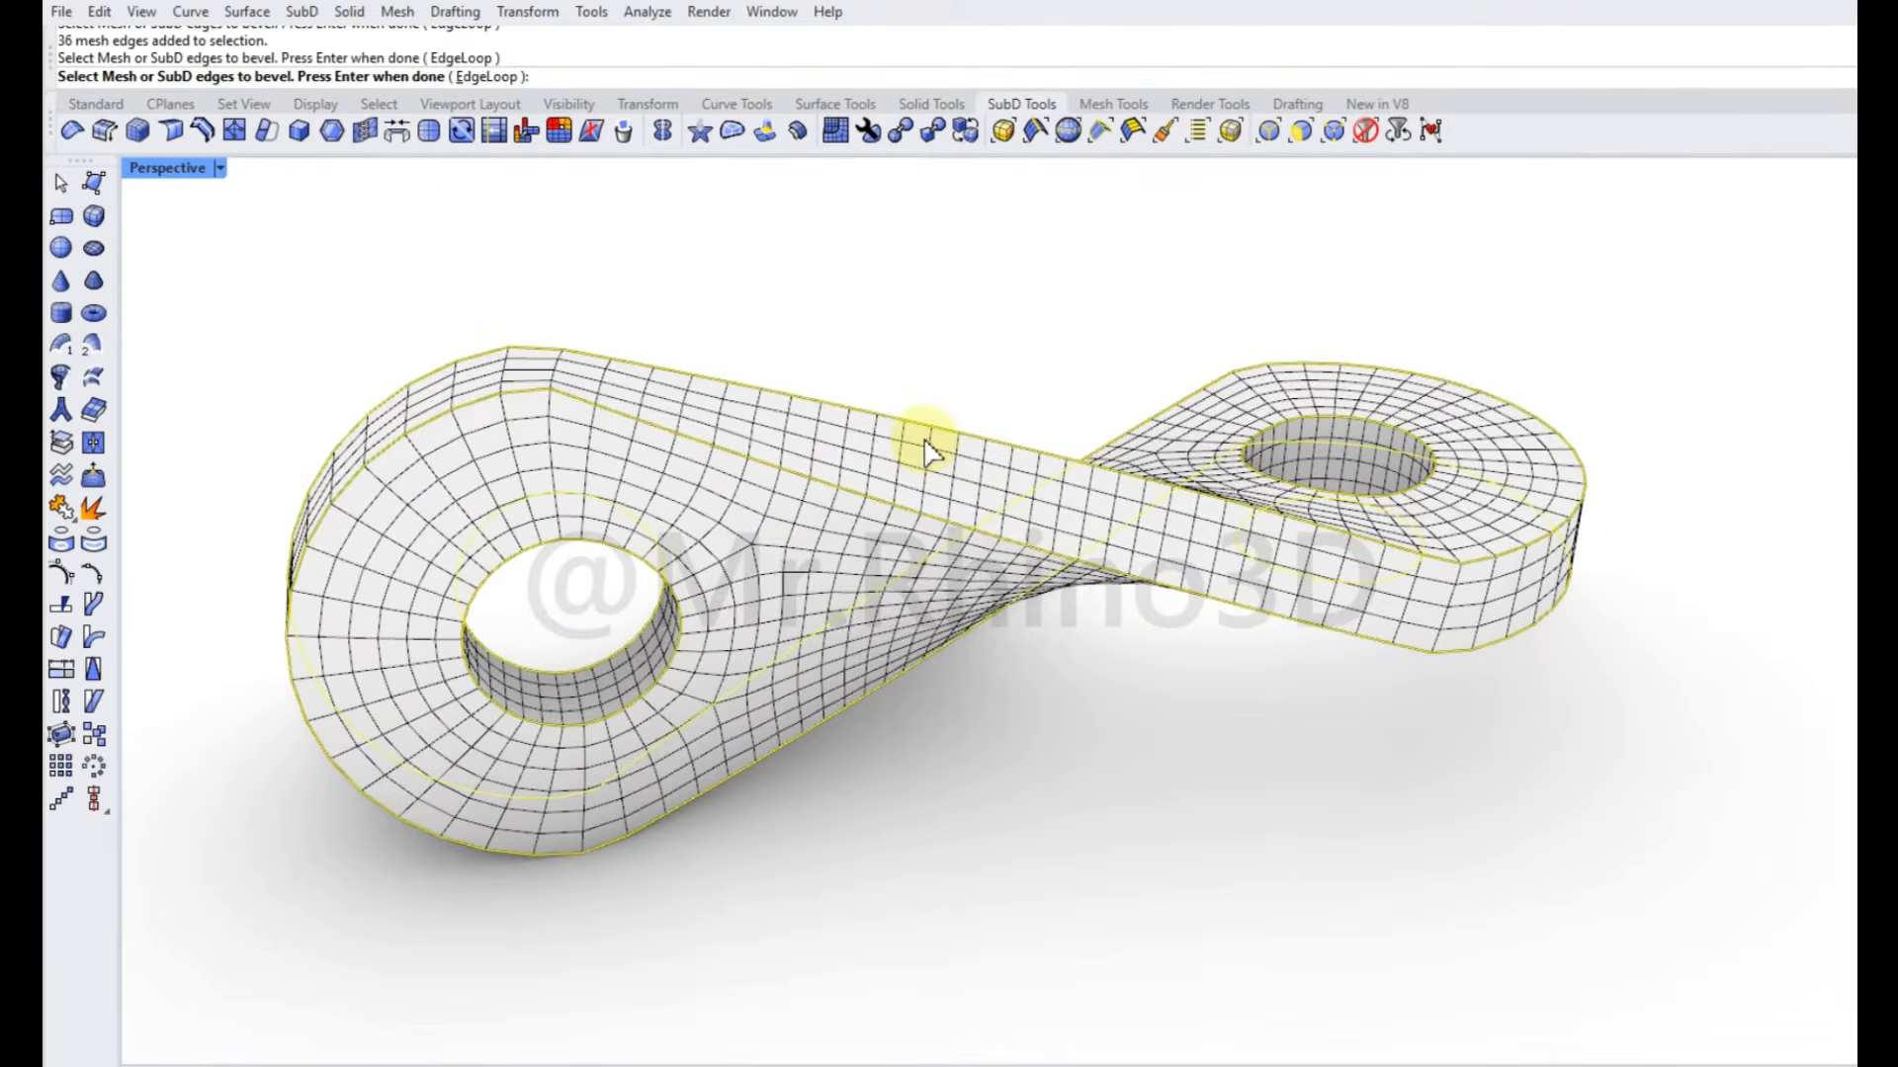
Bevel all selected edge loops narrowly with 1 segment, absolute offset and straightness 0.5.
{"action": "right_click", "coordinate": [926, 449]}
{"action": "scroll", "coordinate": [551, 369], "scroll_direction": "up", "scroll_amount": 6}
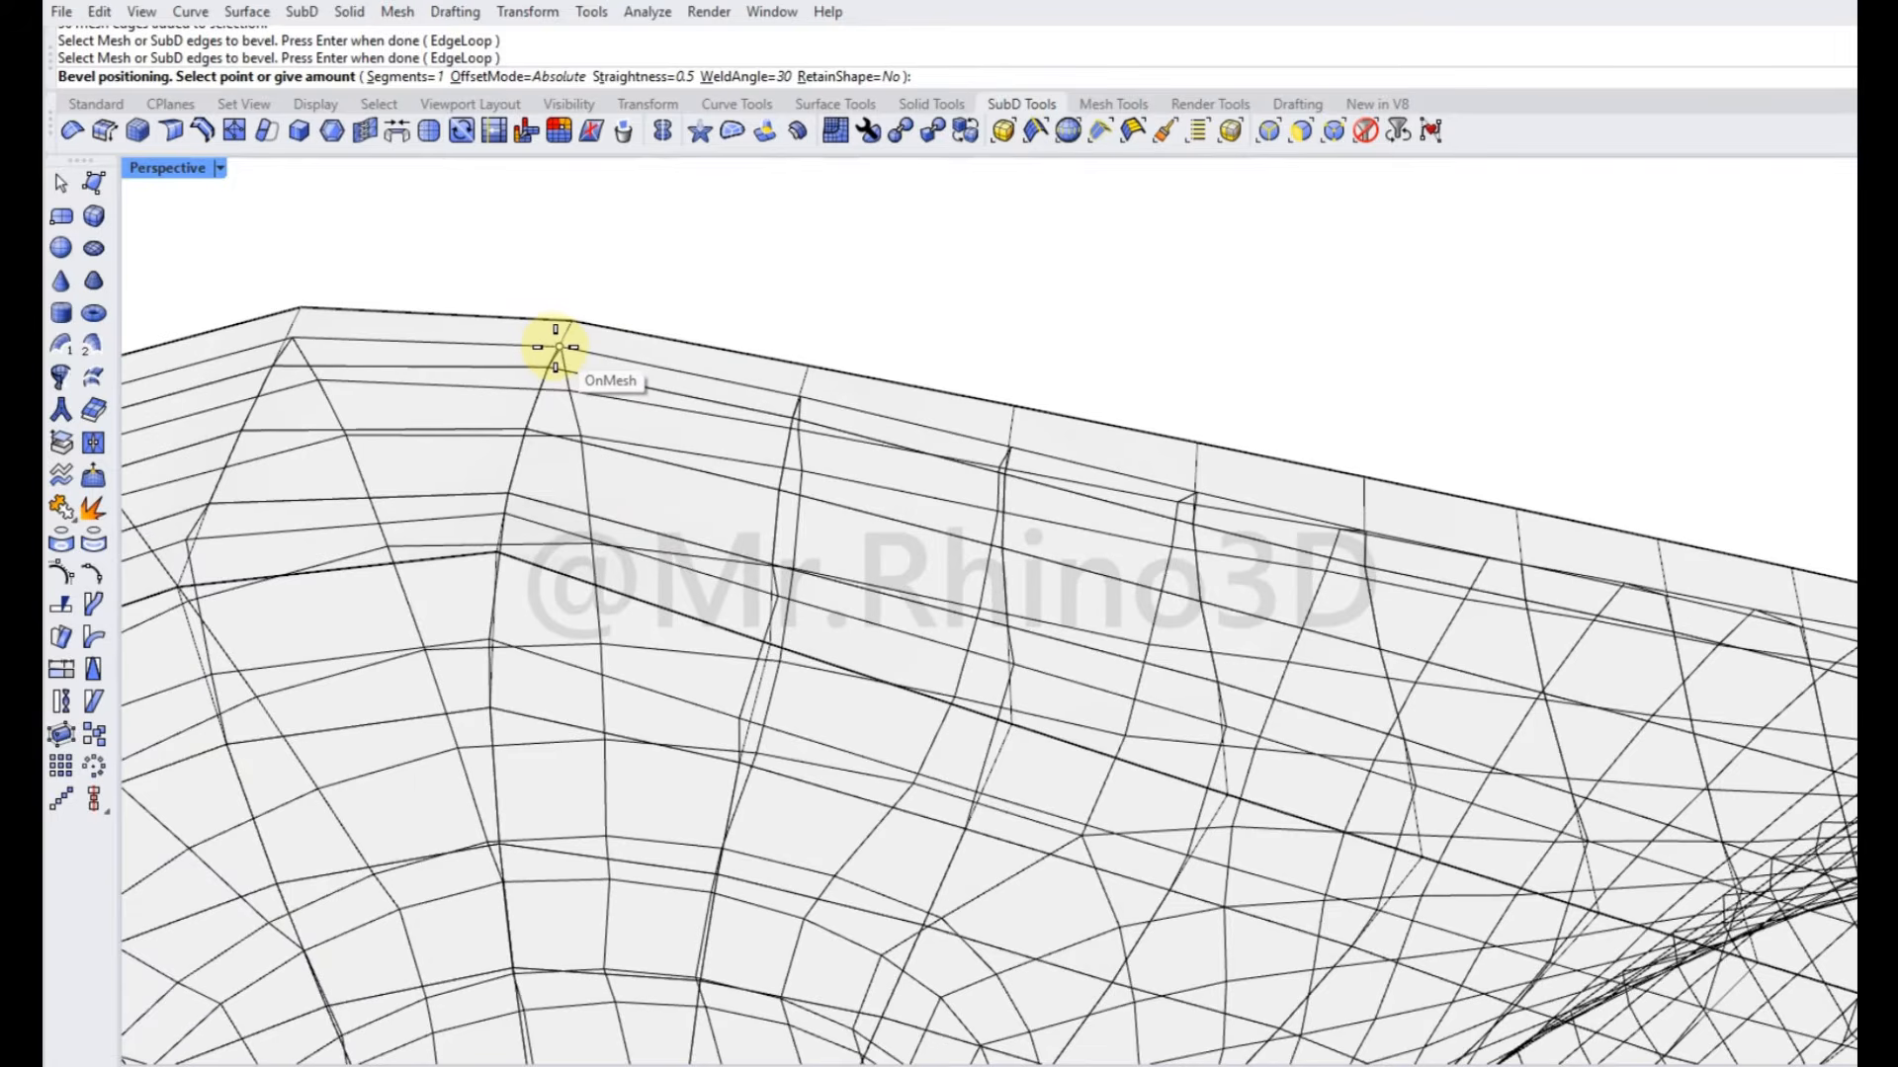
{"action": "left_click", "coordinate": [556, 346]}
{"action": "scroll", "coordinate": [734, 394], "scroll_direction": "down", "scroll_amount": 8}
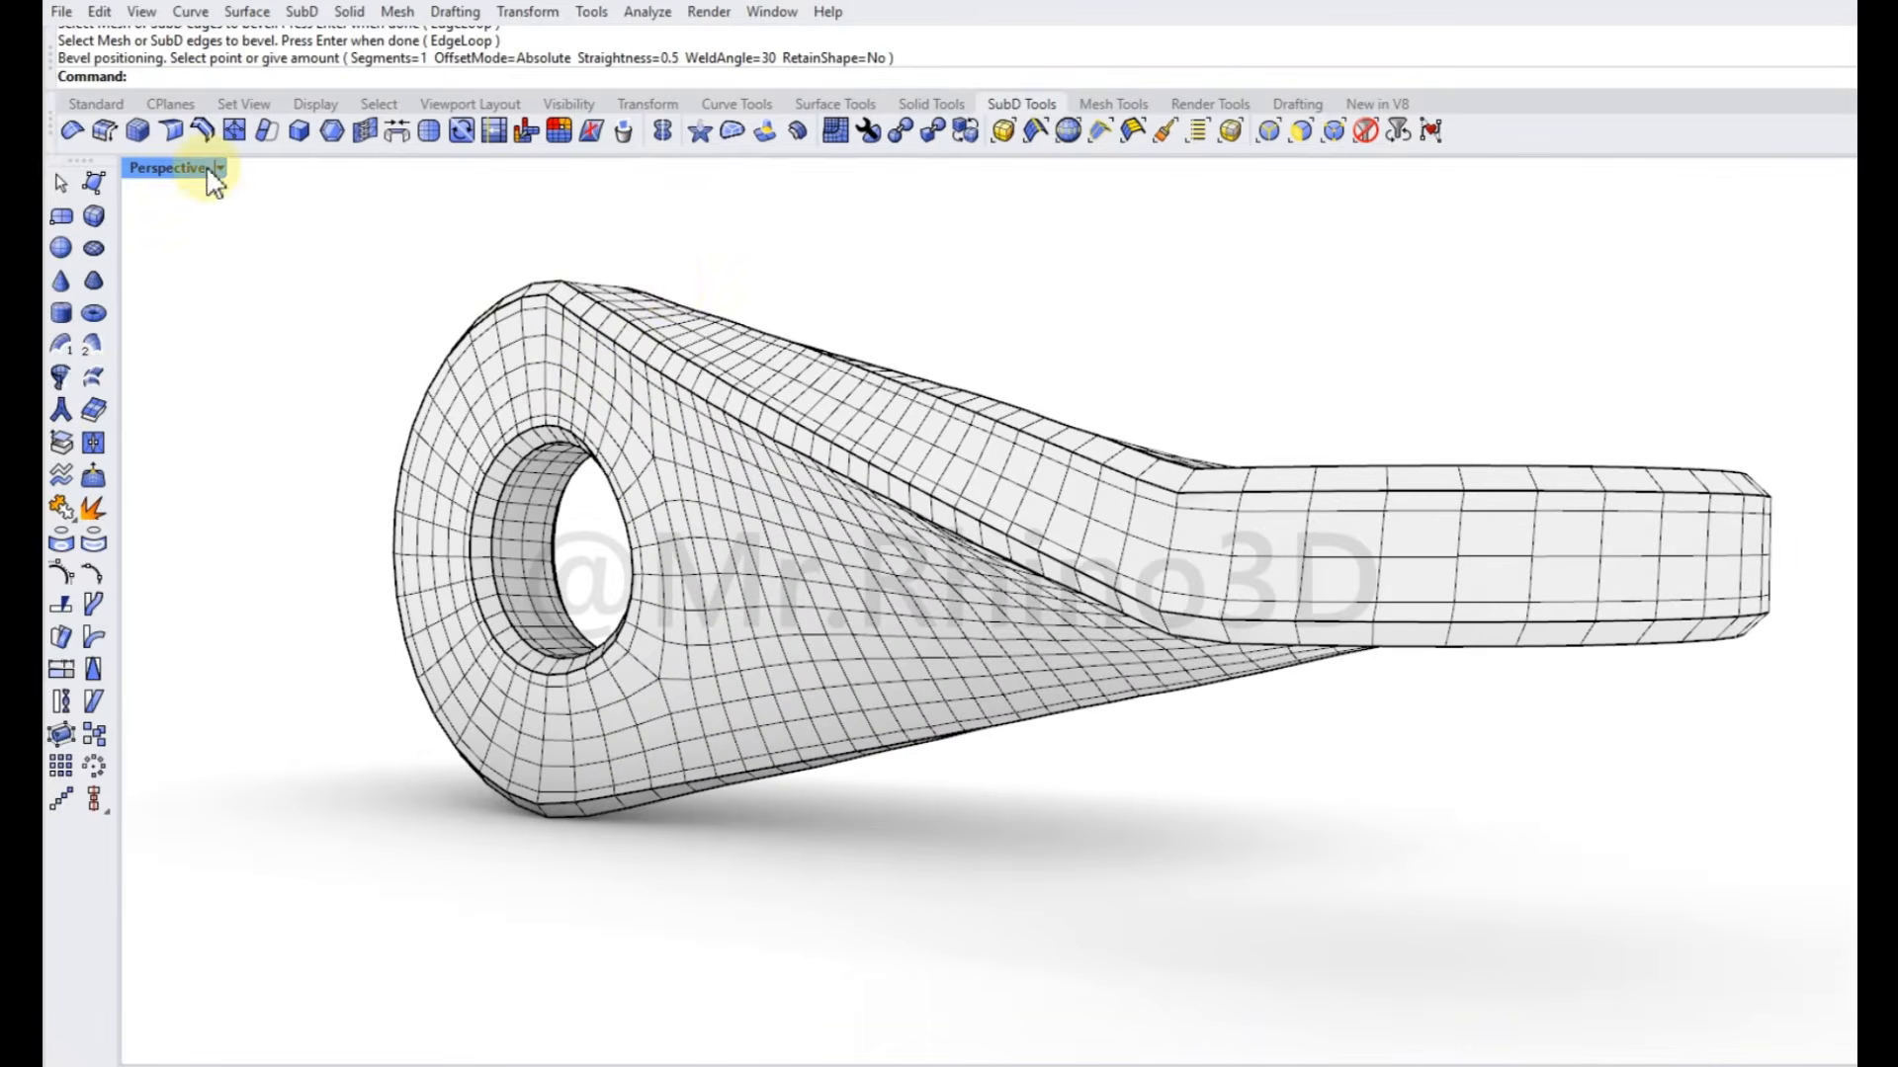
For a second bevel, select the new edge loops along the link's outer border and around the upright end's hole.
{"action": "key", "text": "Return"}
{"action": "scroll", "coordinate": [671, 382], "scroll_direction": "up", "scroll_amount": 5}
{"action": "left_click", "coordinate": [617, 425]}
{"action": "left_click", "coordinate": [417, 578]}
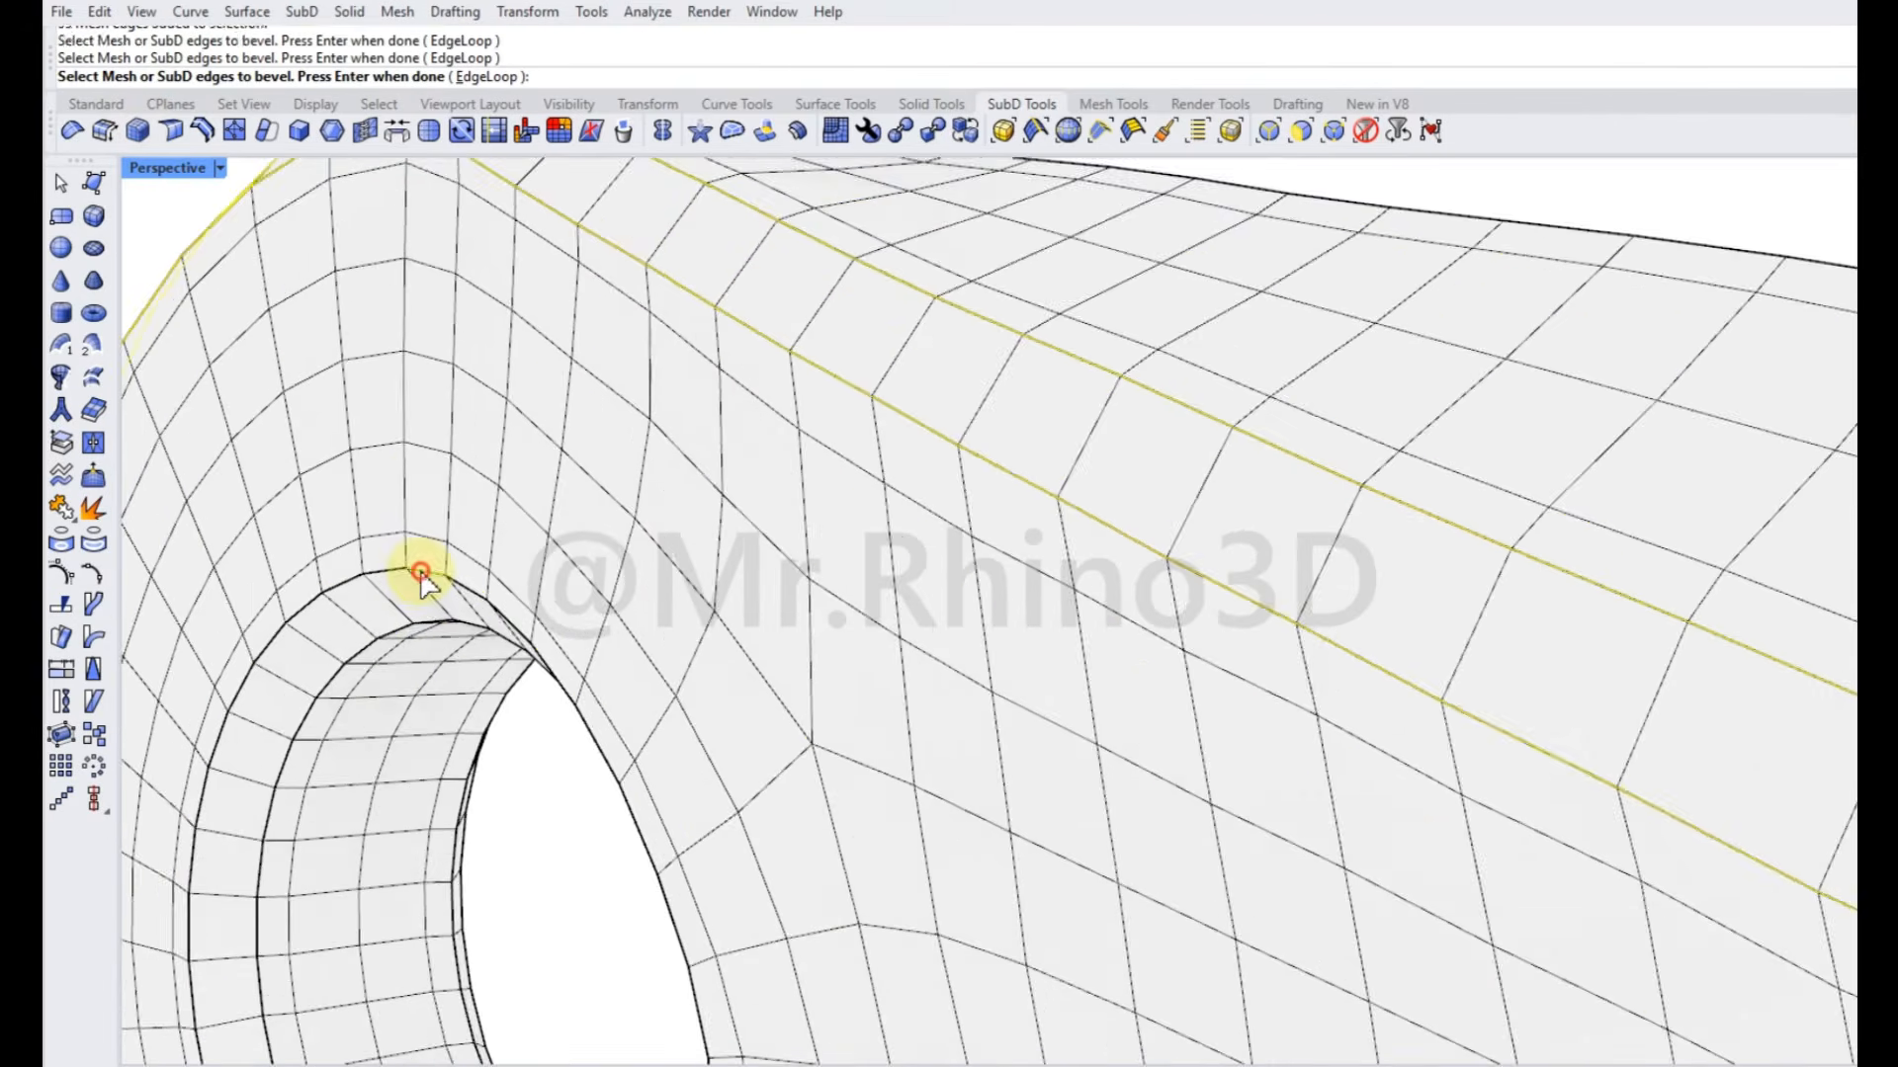
{"action": "scroll", "coordinate": [420, 593], "scroll_direction": "up", "scroll_amount": 3}
{"action": "right_click_drag", "start_coordinate": [553, 721], "coordinate": [519, 736]}
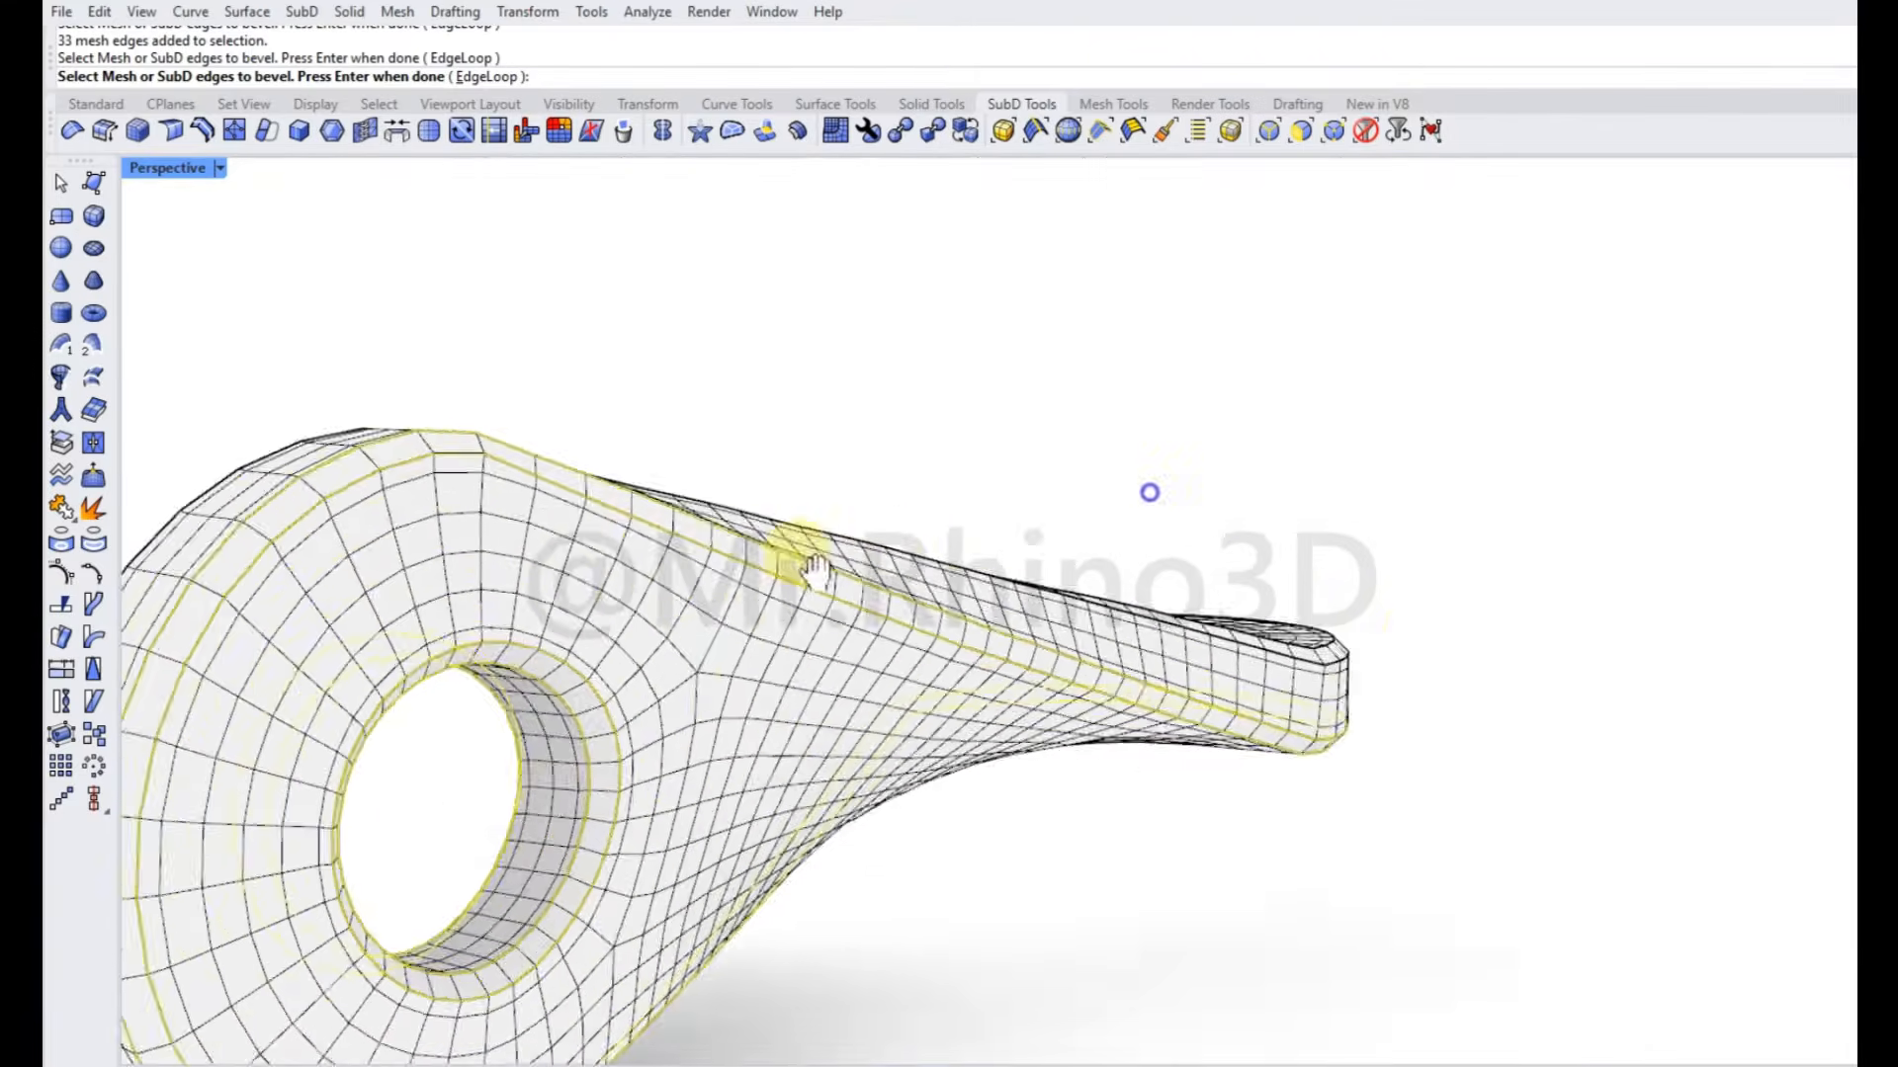
{"action": "right_click_drag", "start_coordinate": [813, 572], "coordinate": [678, 481]}
Add the flat end's hole loops and the remaining edge loops left by the first bevel to the selection.
{"action": "scroll", "coordinate": [703, 538], "scroll_direction": "up", "scroll_amount": 5}
{"action": "scroll", "coordinate": [739, 564], "scroll_direction": "down", "scroll_amount": 3}
{"action": "right_click_drag", "start_coordinate": [741, 559], "coordinate": [781, 499]}
{"action": "scroll", "coordinate": [776, 484], "scroll_direction": "up", "scroll_amount": 4}
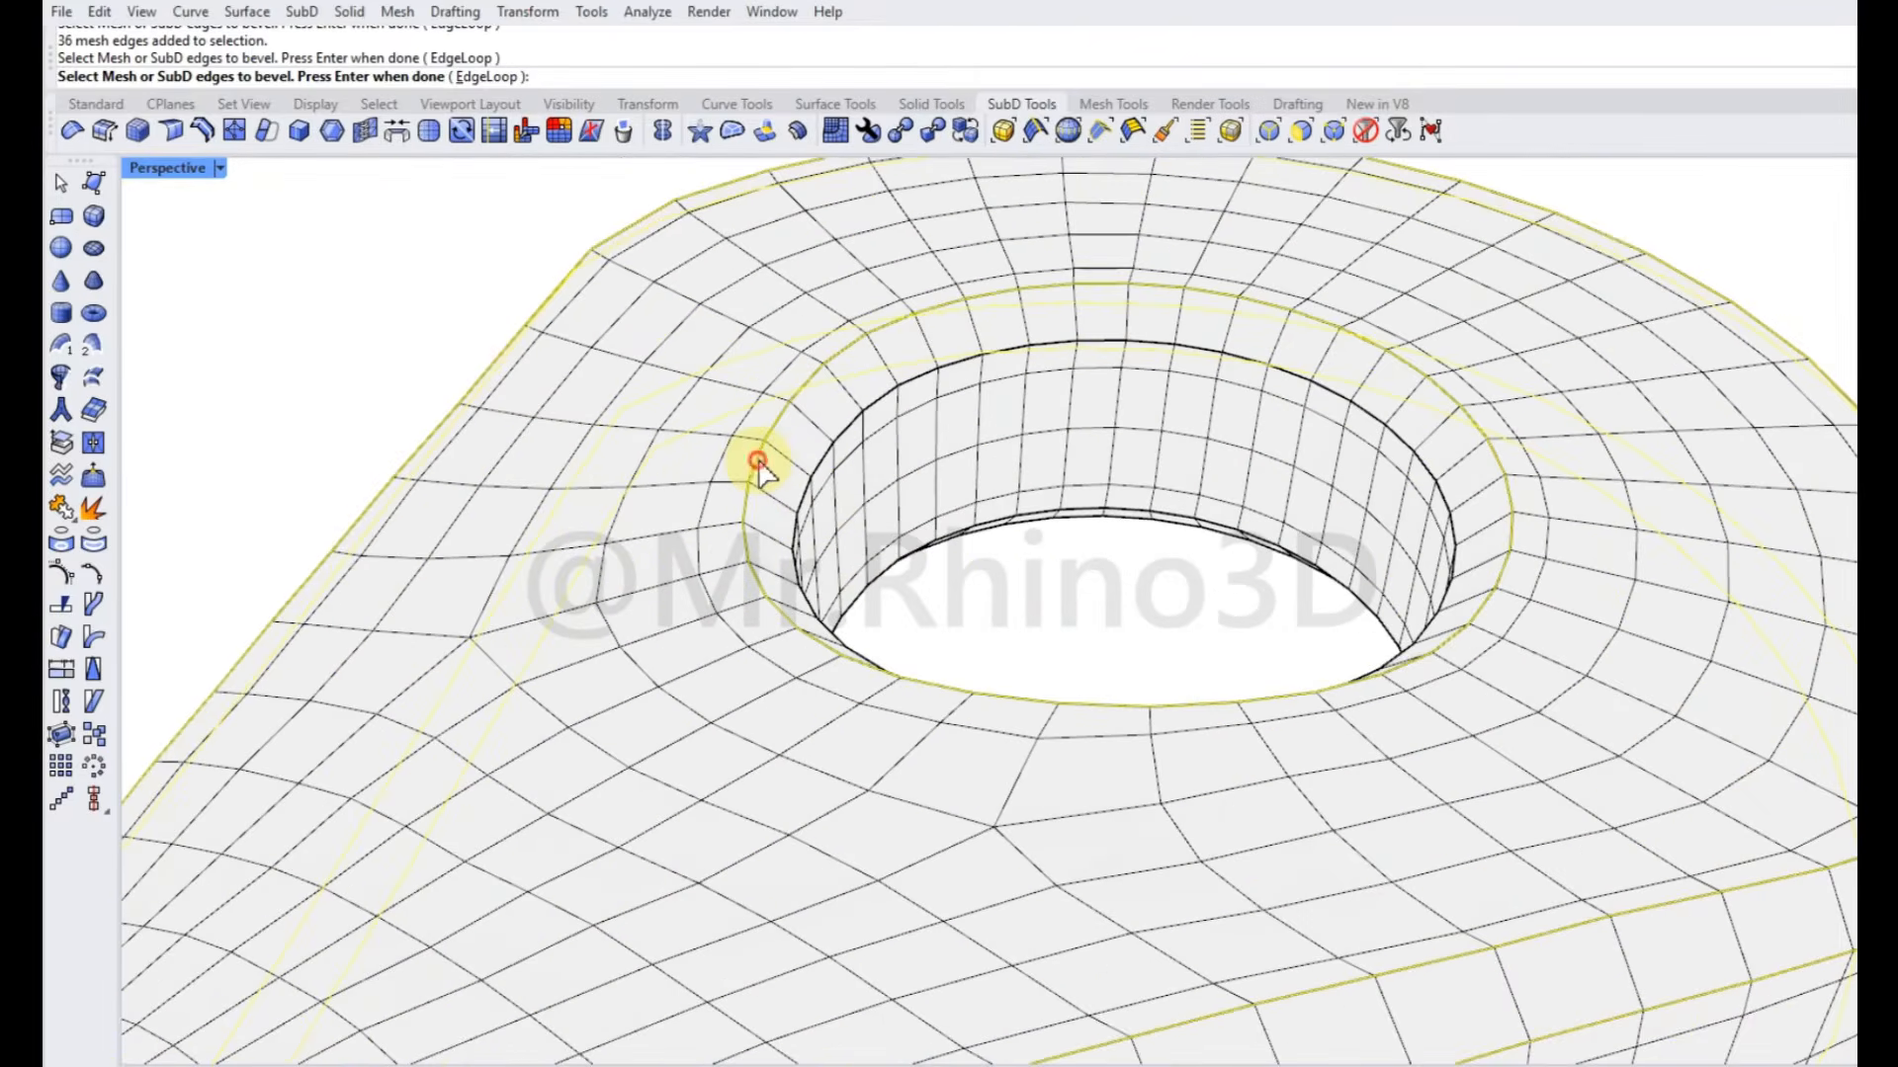
{"action": "scroll", "coordinate": [865, 589], "scroll_direction": "down", "scroll_amount": 3}
{"action": "right_click_drag", "start_coordinate": [940, 517], "coordinate": [1136, 627]}
{"action": "scroll", "coordinate": [1136, 627], "scroll_direction": "up", "scroll_amount": 5}
{"action": "double_click", "coordinate": [1114, 605]}
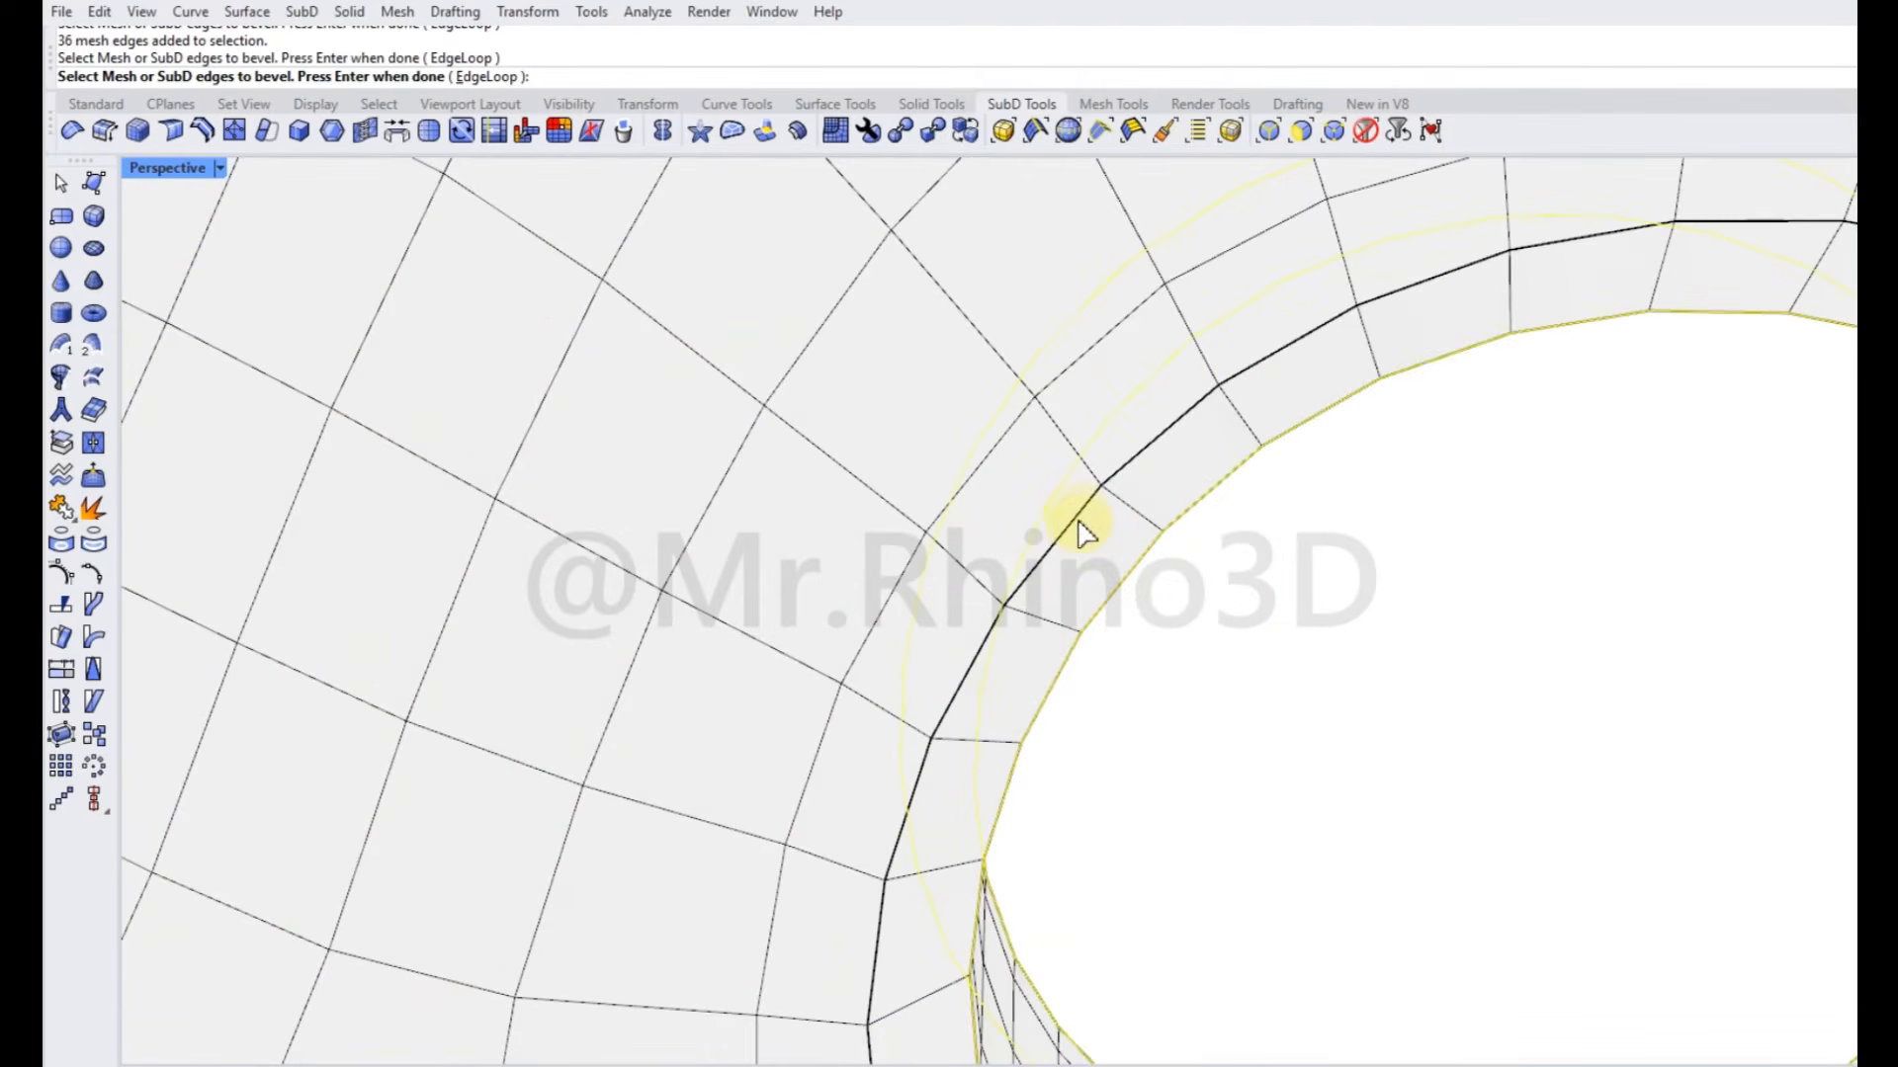
{"action": "scroll", "coordinate": [1081, 517], "scroll_direction": "down", "scroll_amount": 5}
{"action": "right_click_drag", "start_coordinate": [1009, 436], "coordinate": [626, 784]}
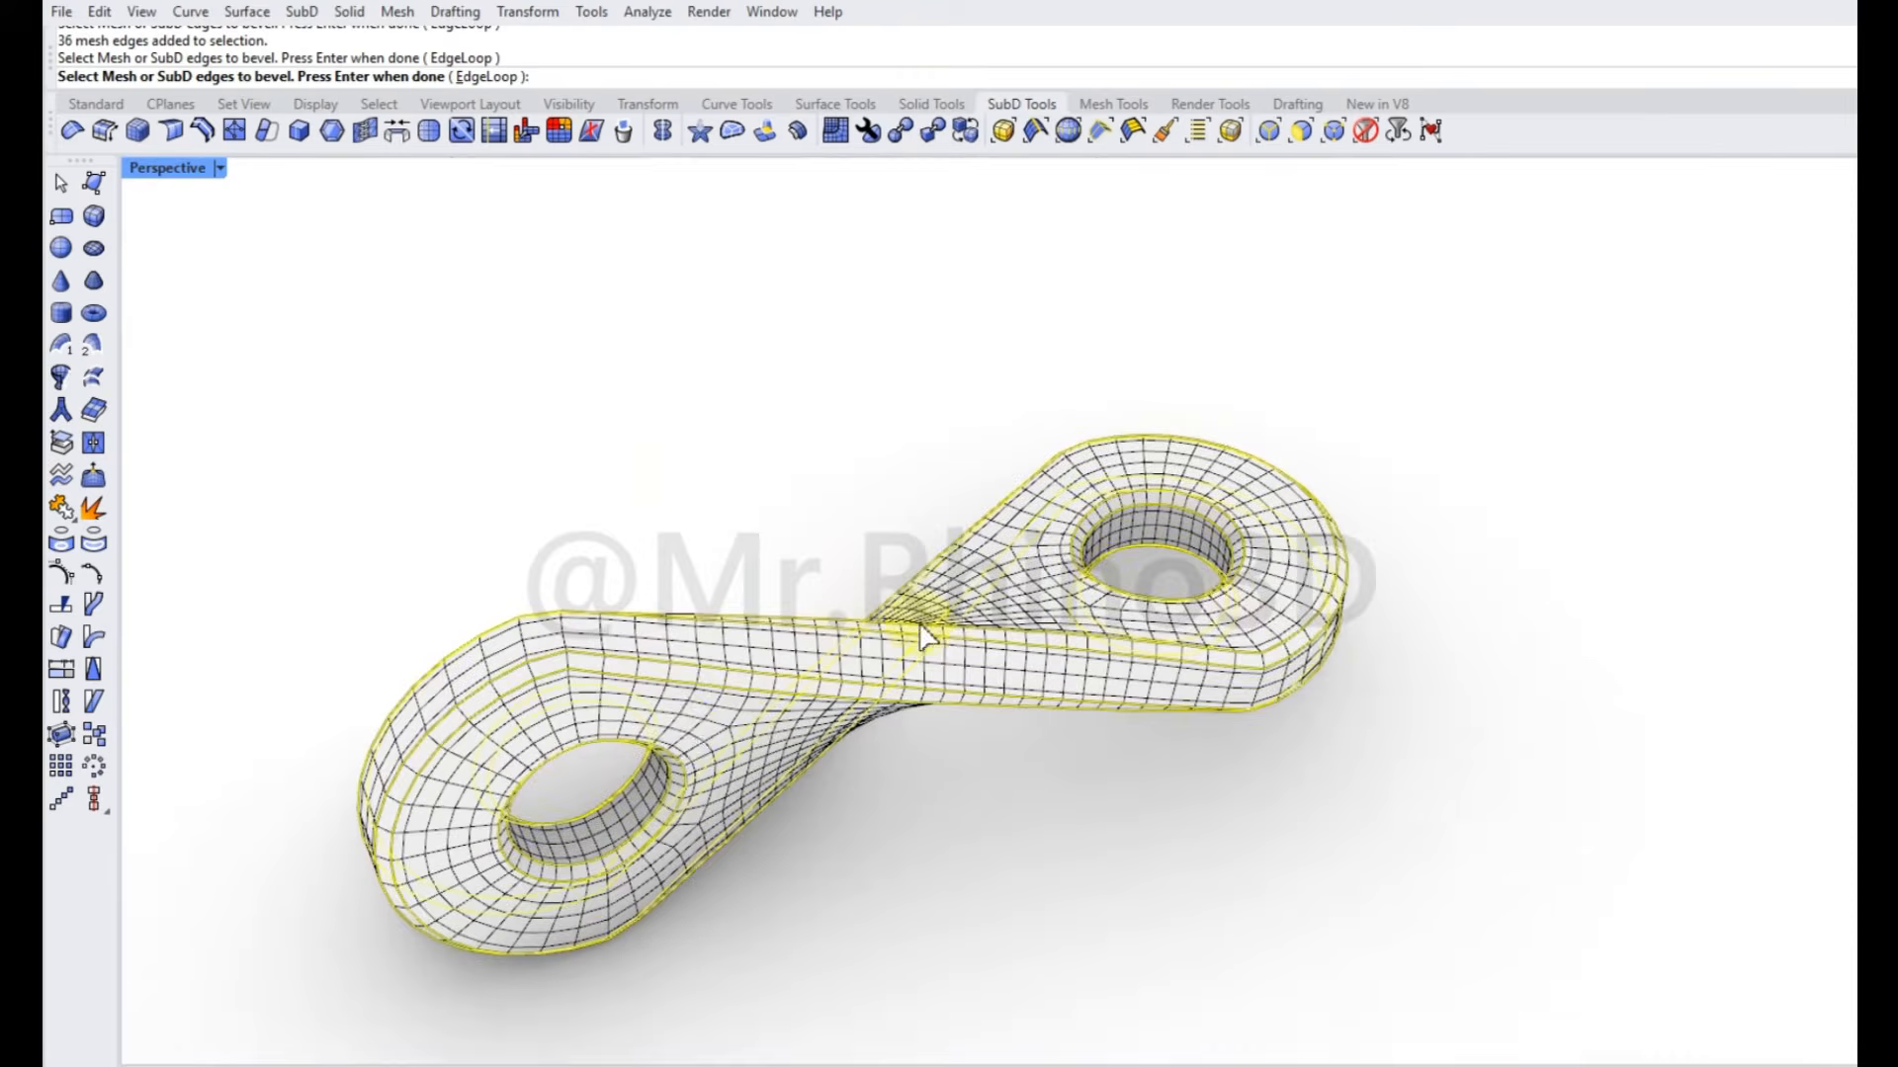
Apply the second bevel to the selected loops with 1 segment and a smaller offset to round the edges.
{"action": "scroll", "coordinate": [627, 784], "scroll_direction": "up", "scroll_amount": 6}
{"action": "key", "text": "Return"}
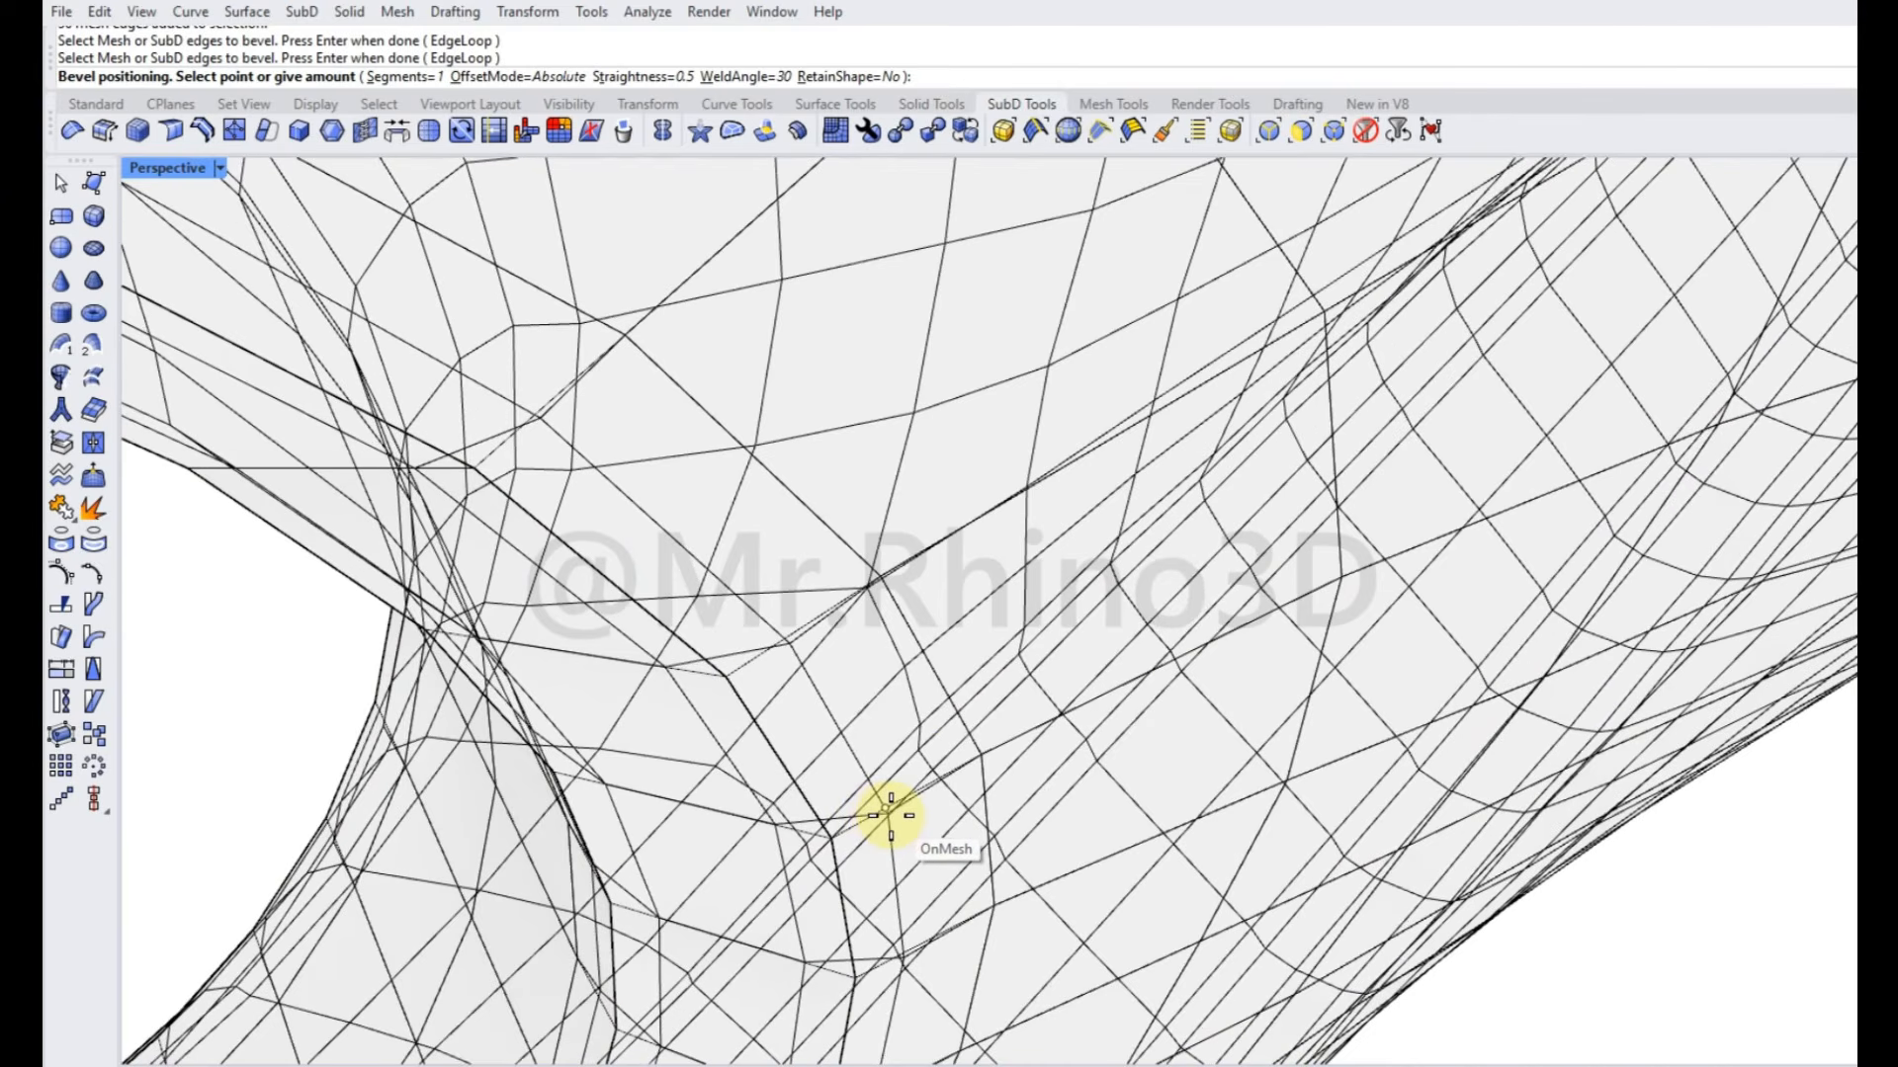
{"action": "left_click", "coordinate": [895, 817]}
{"action": "scroll", "coordinate": [878, 692], "scroll_direction": "down", "scroll_amount": 8}
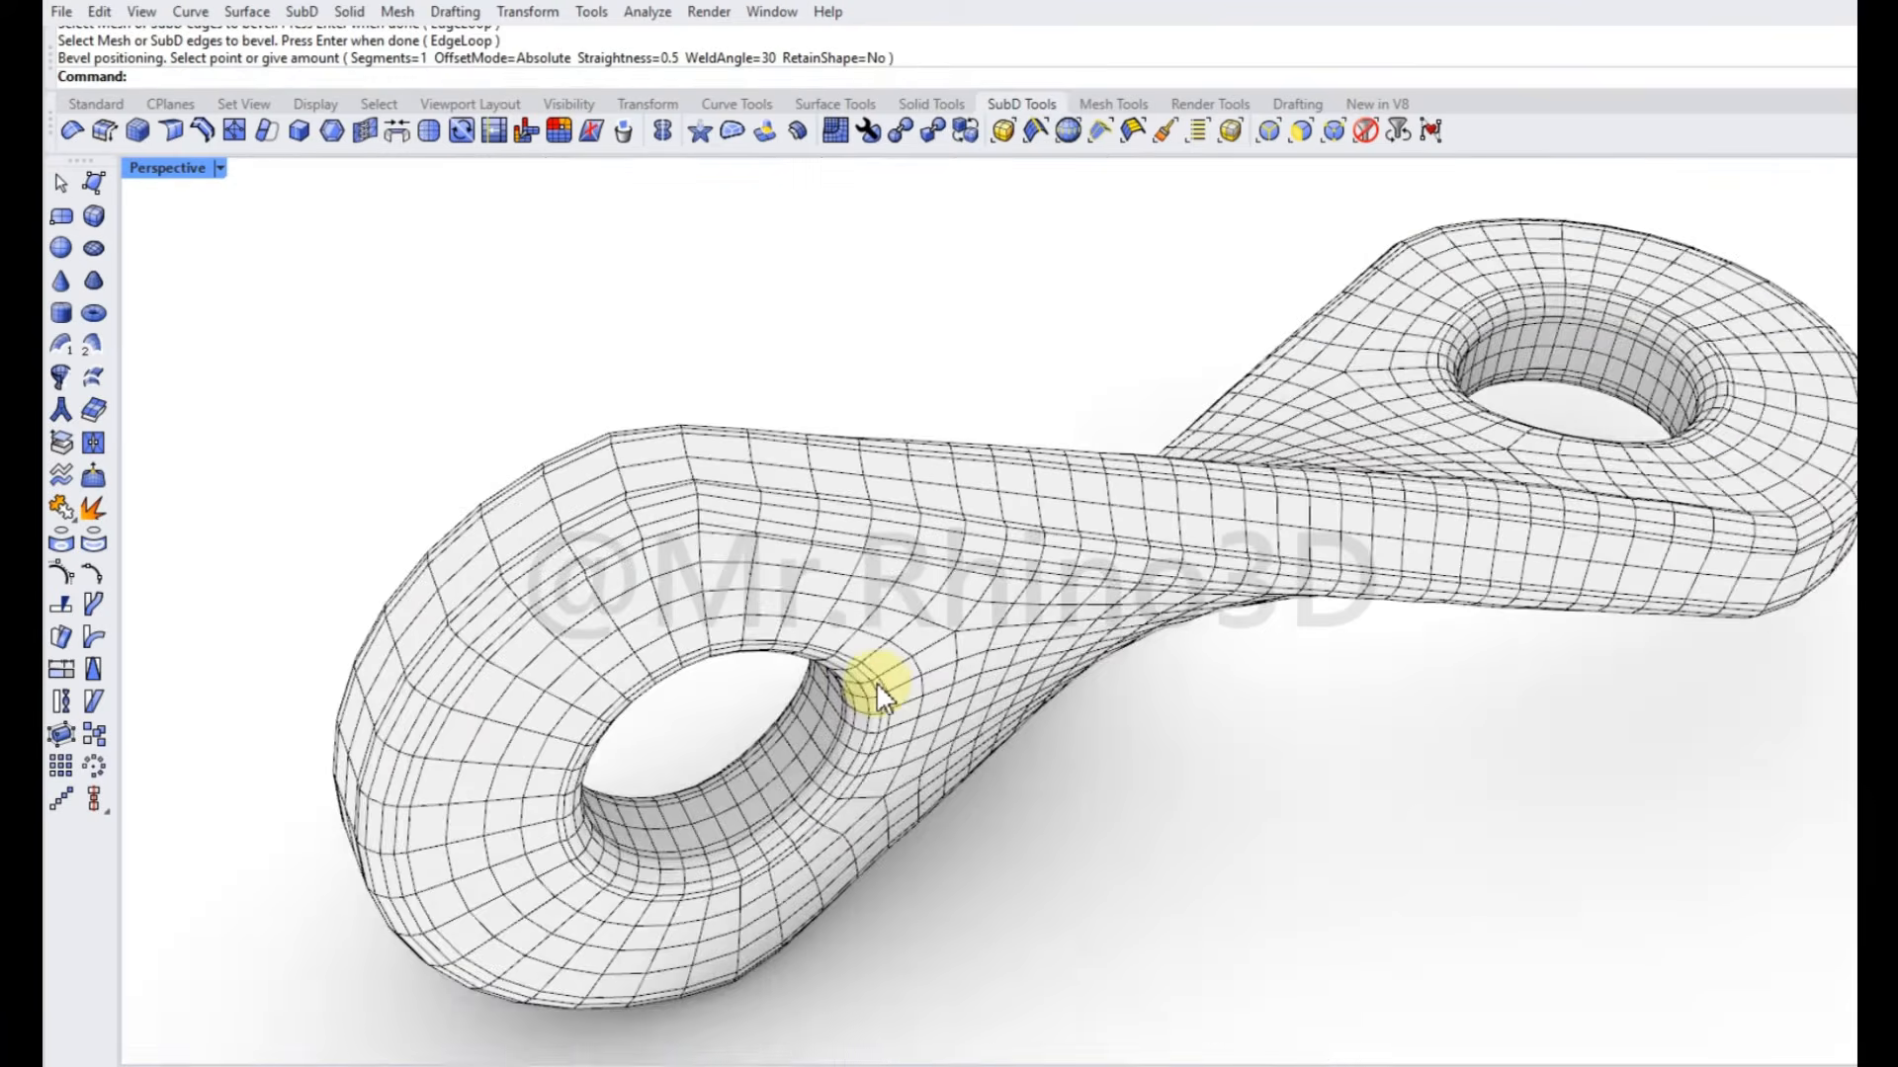
{"action": "right_click_drag", "start_coordinate": [877, 692], "coordinate": [982, 636]}
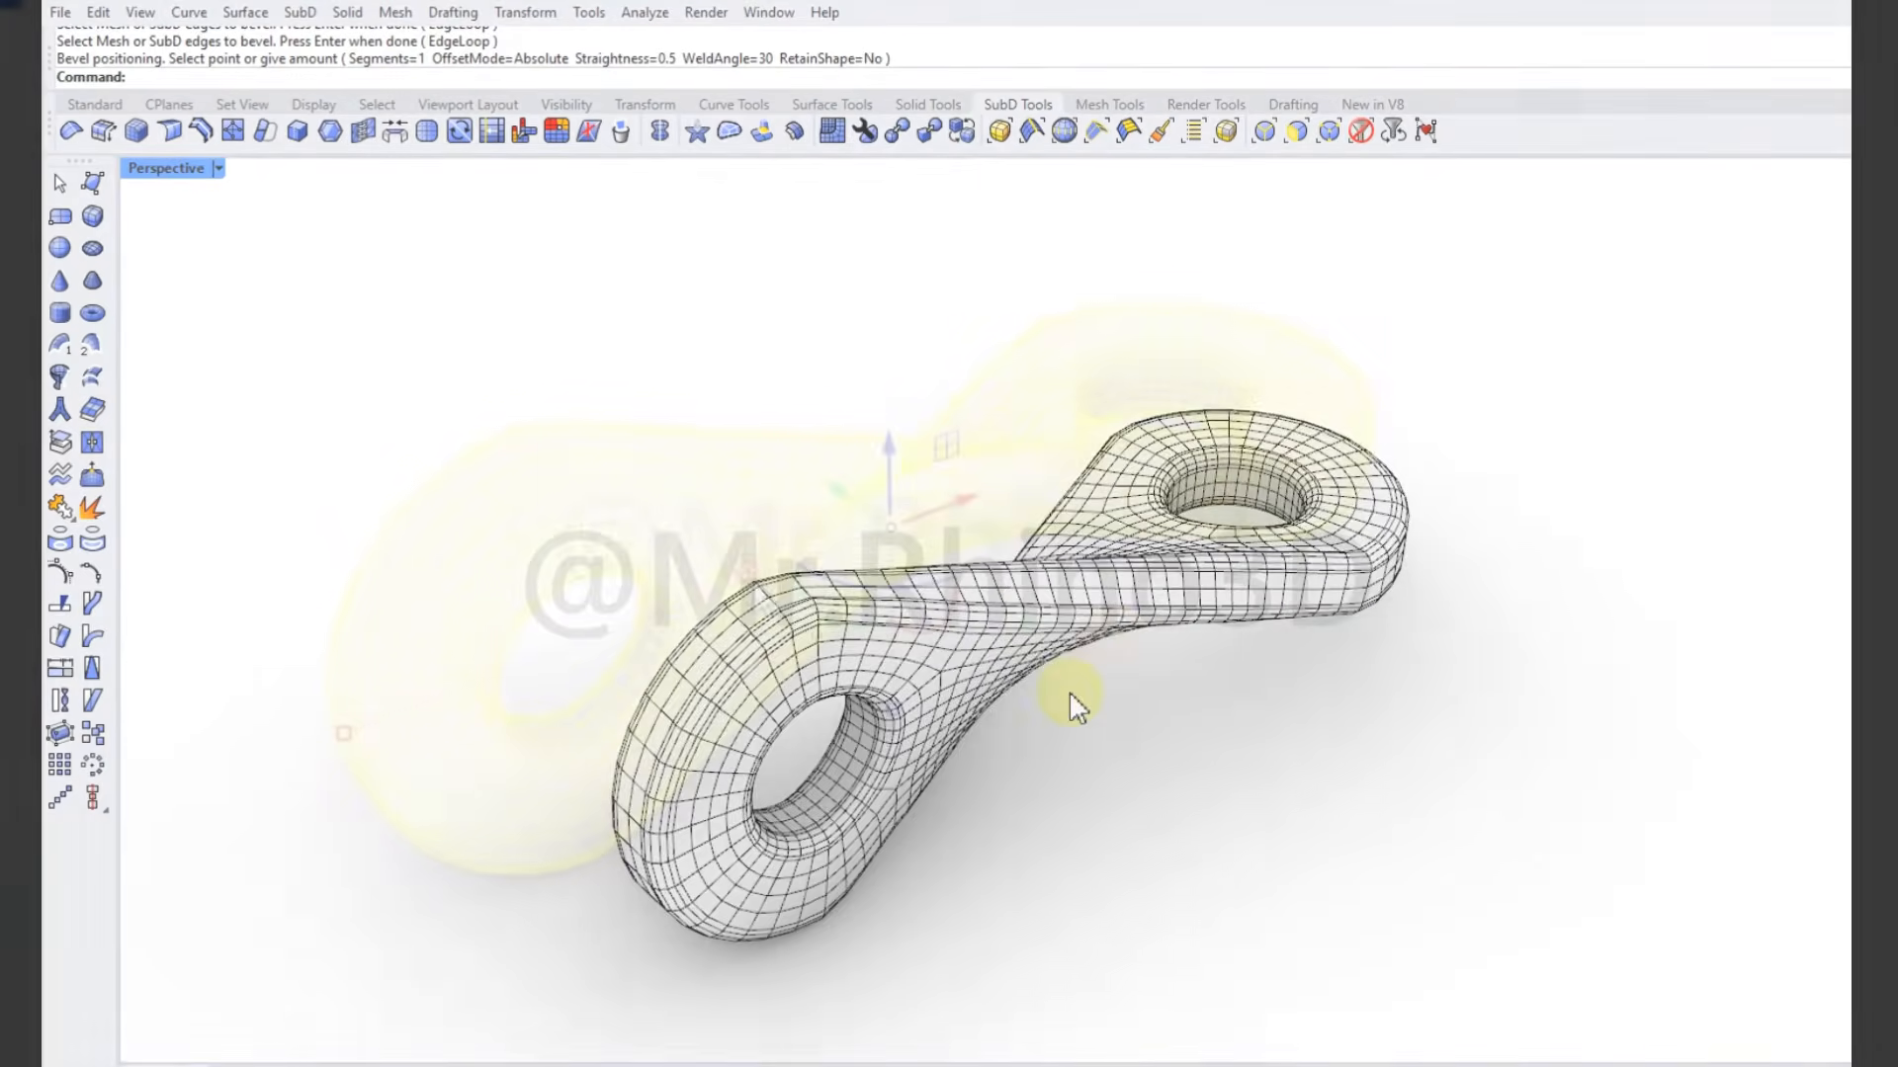
Copy the bevelled link along its length at a distance of 9.5 to form a chain of three interlocking links.
{"action": "left_click", "coordinate": [963, 497]}
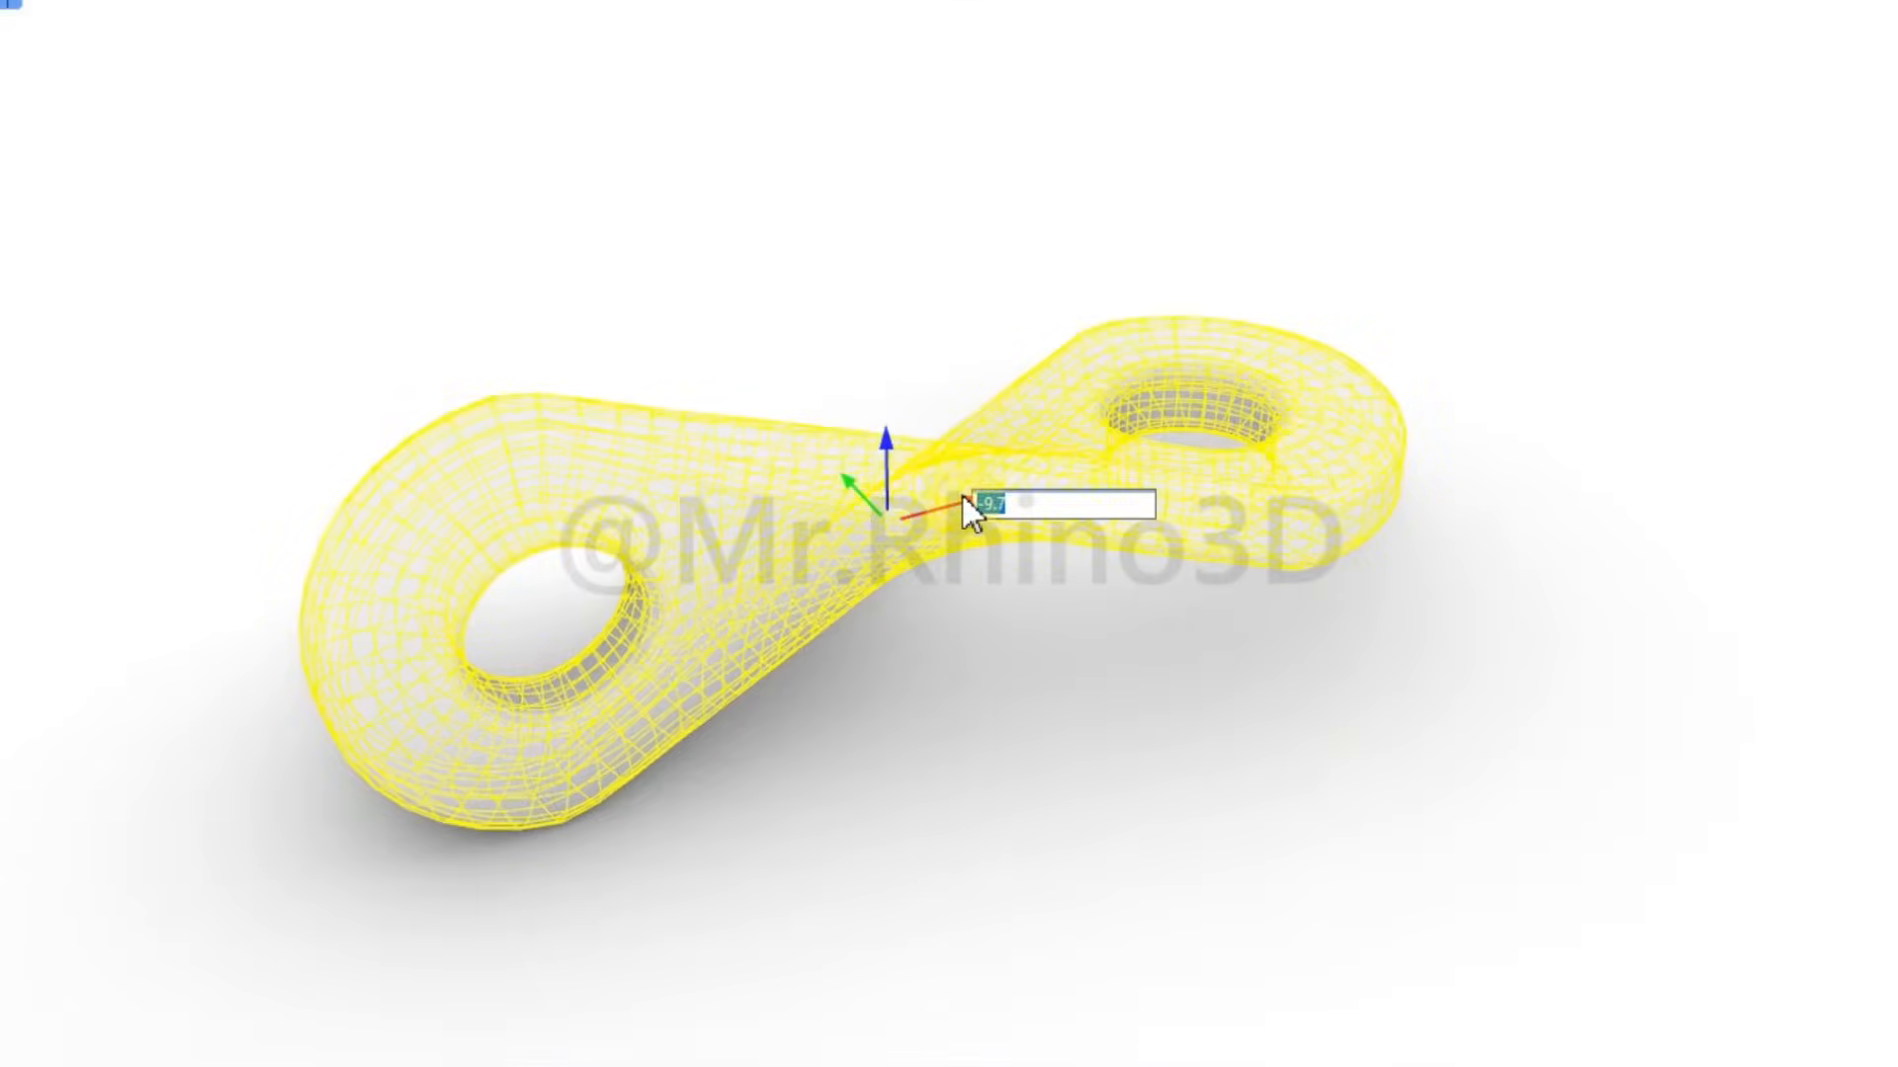
{"action": "type", "text": "9.5"}
{"action": "key", "text": "Return"}
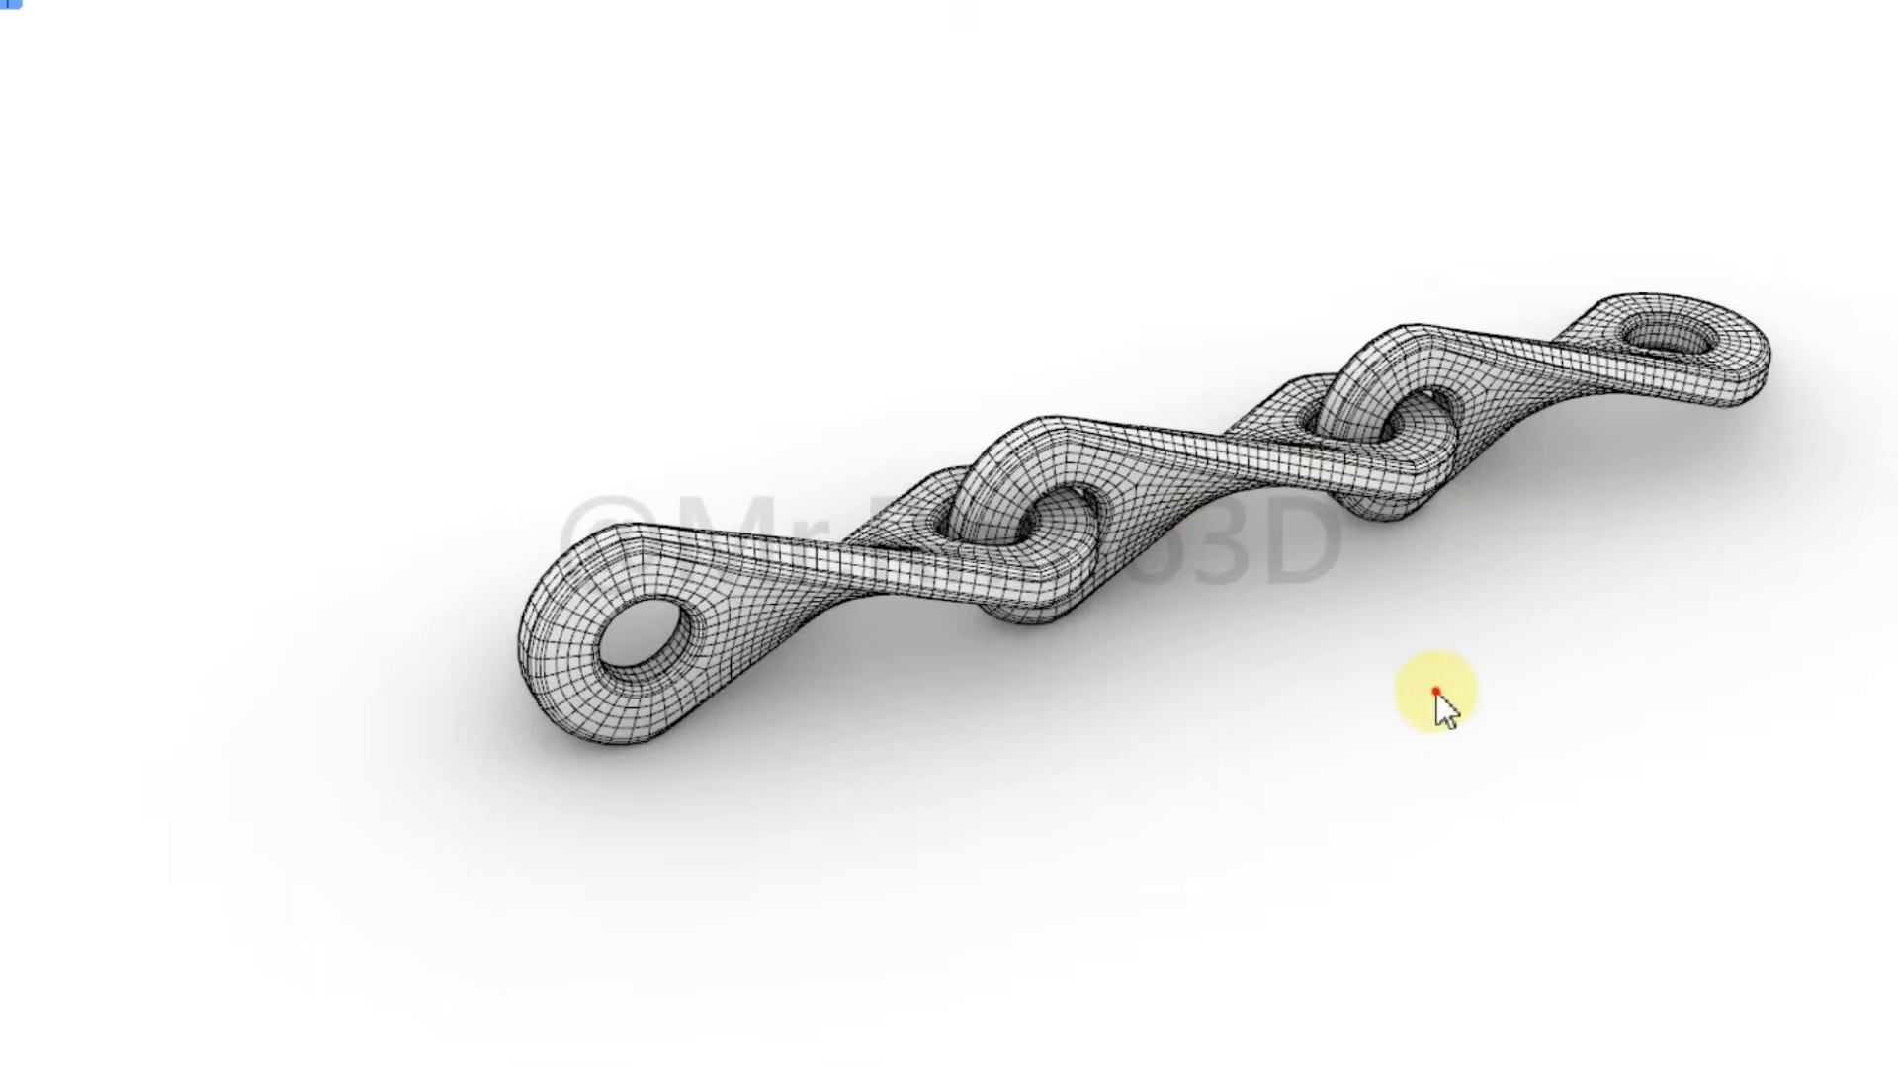
{"action": "right_click_drag", "start_coordinate": [1436, 696], "coordinate": [1219, 554]}
{"action": "scroll", "coordinate": [1216, 583], "scroll_direction": "up", "scroll_amount": 5}
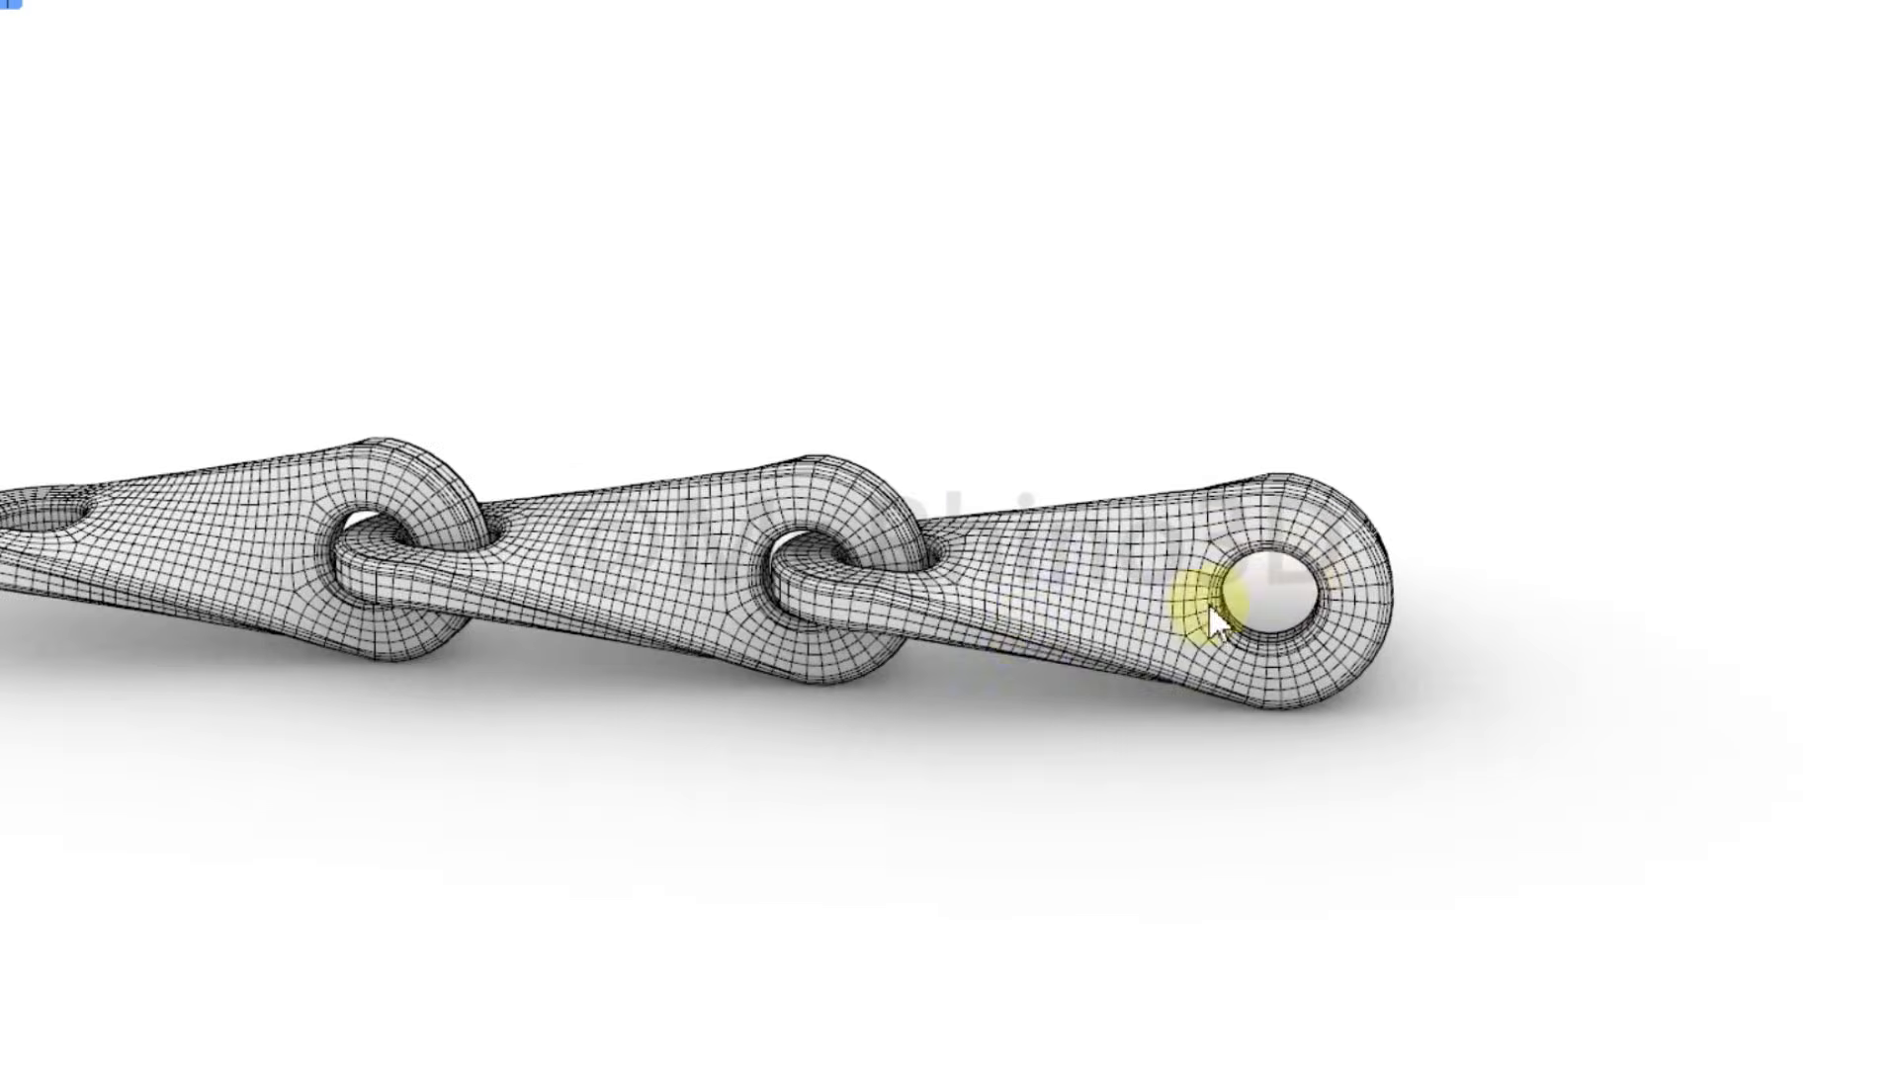
{"action": "scroll", "coordinate": [1004, 585], "scroll_direction": "down", "scroll_amount": 5}
{"action": "right_click_drag", "start_coordinate": [796, 551], "coordinate": [1216, 555]}
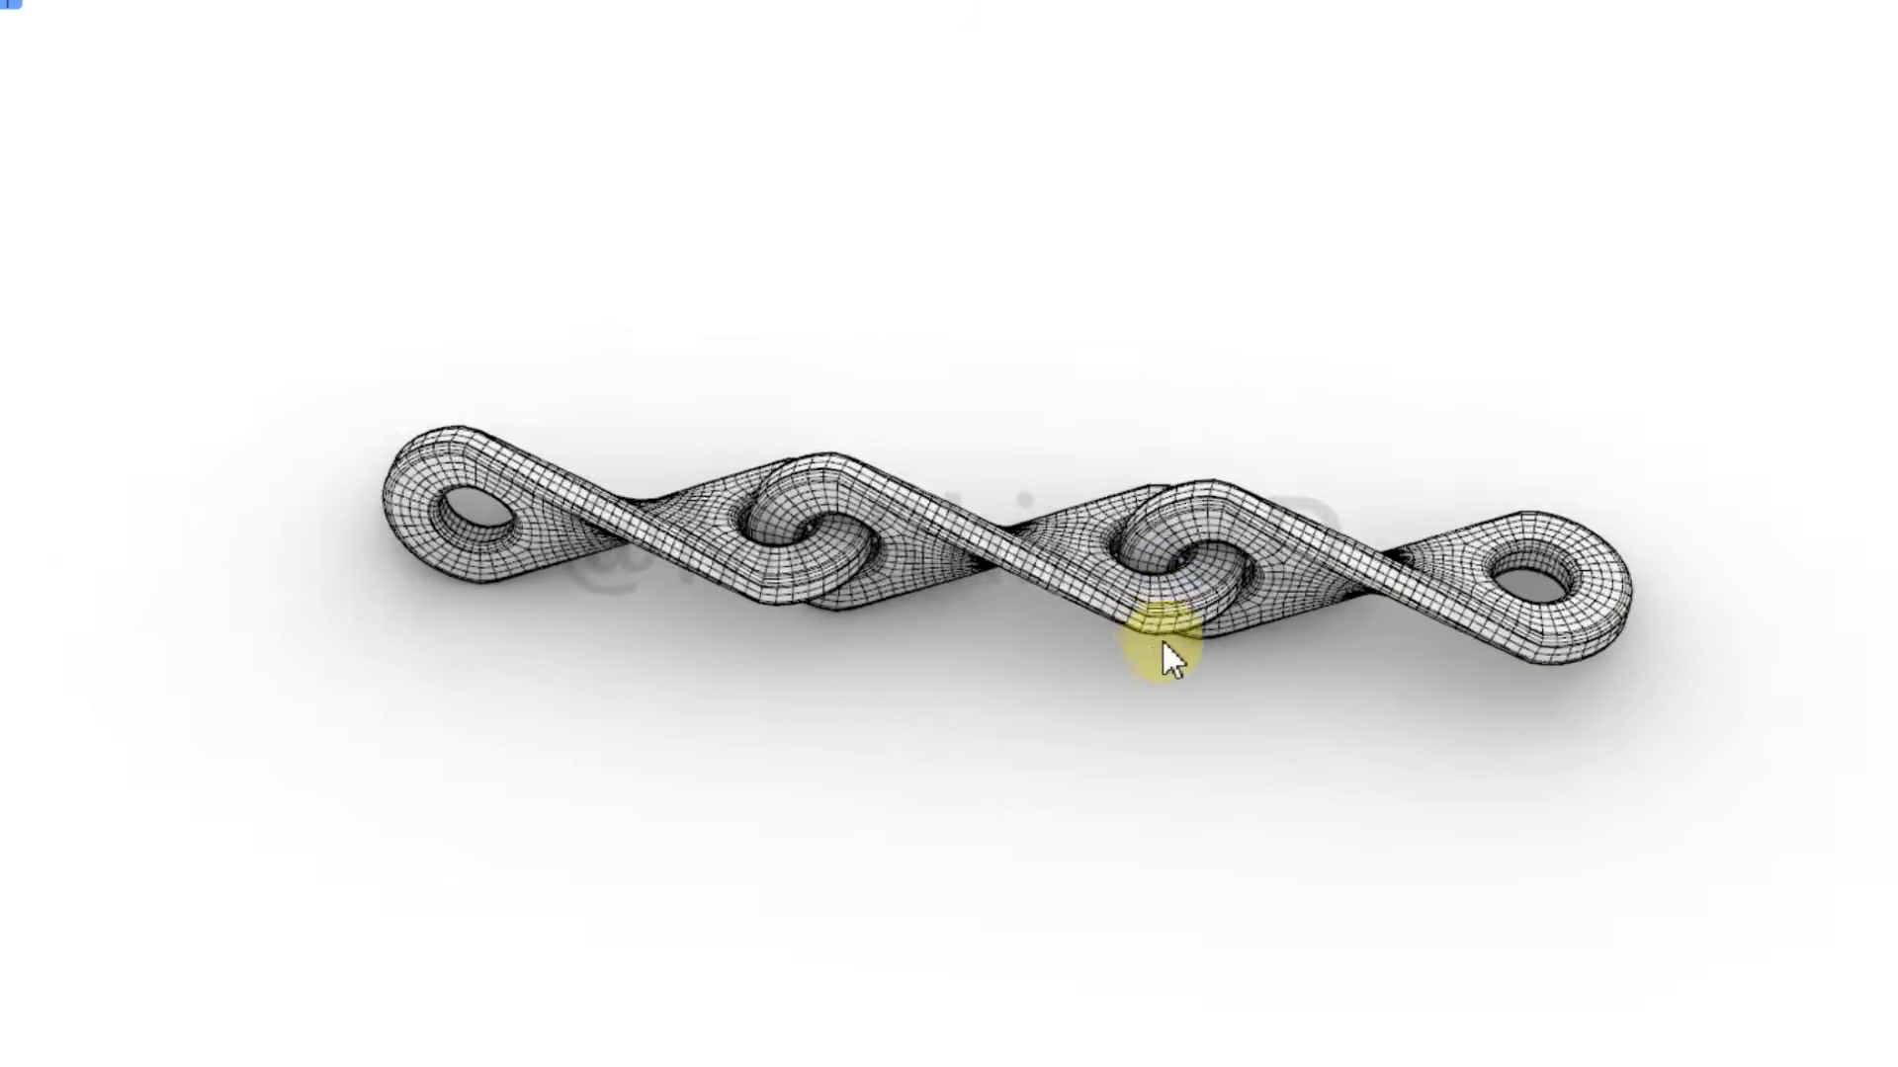
{"action": "scroll", "coordinate": [1157, 647], "scroll_direction": "up", "scroll_amount": 4}
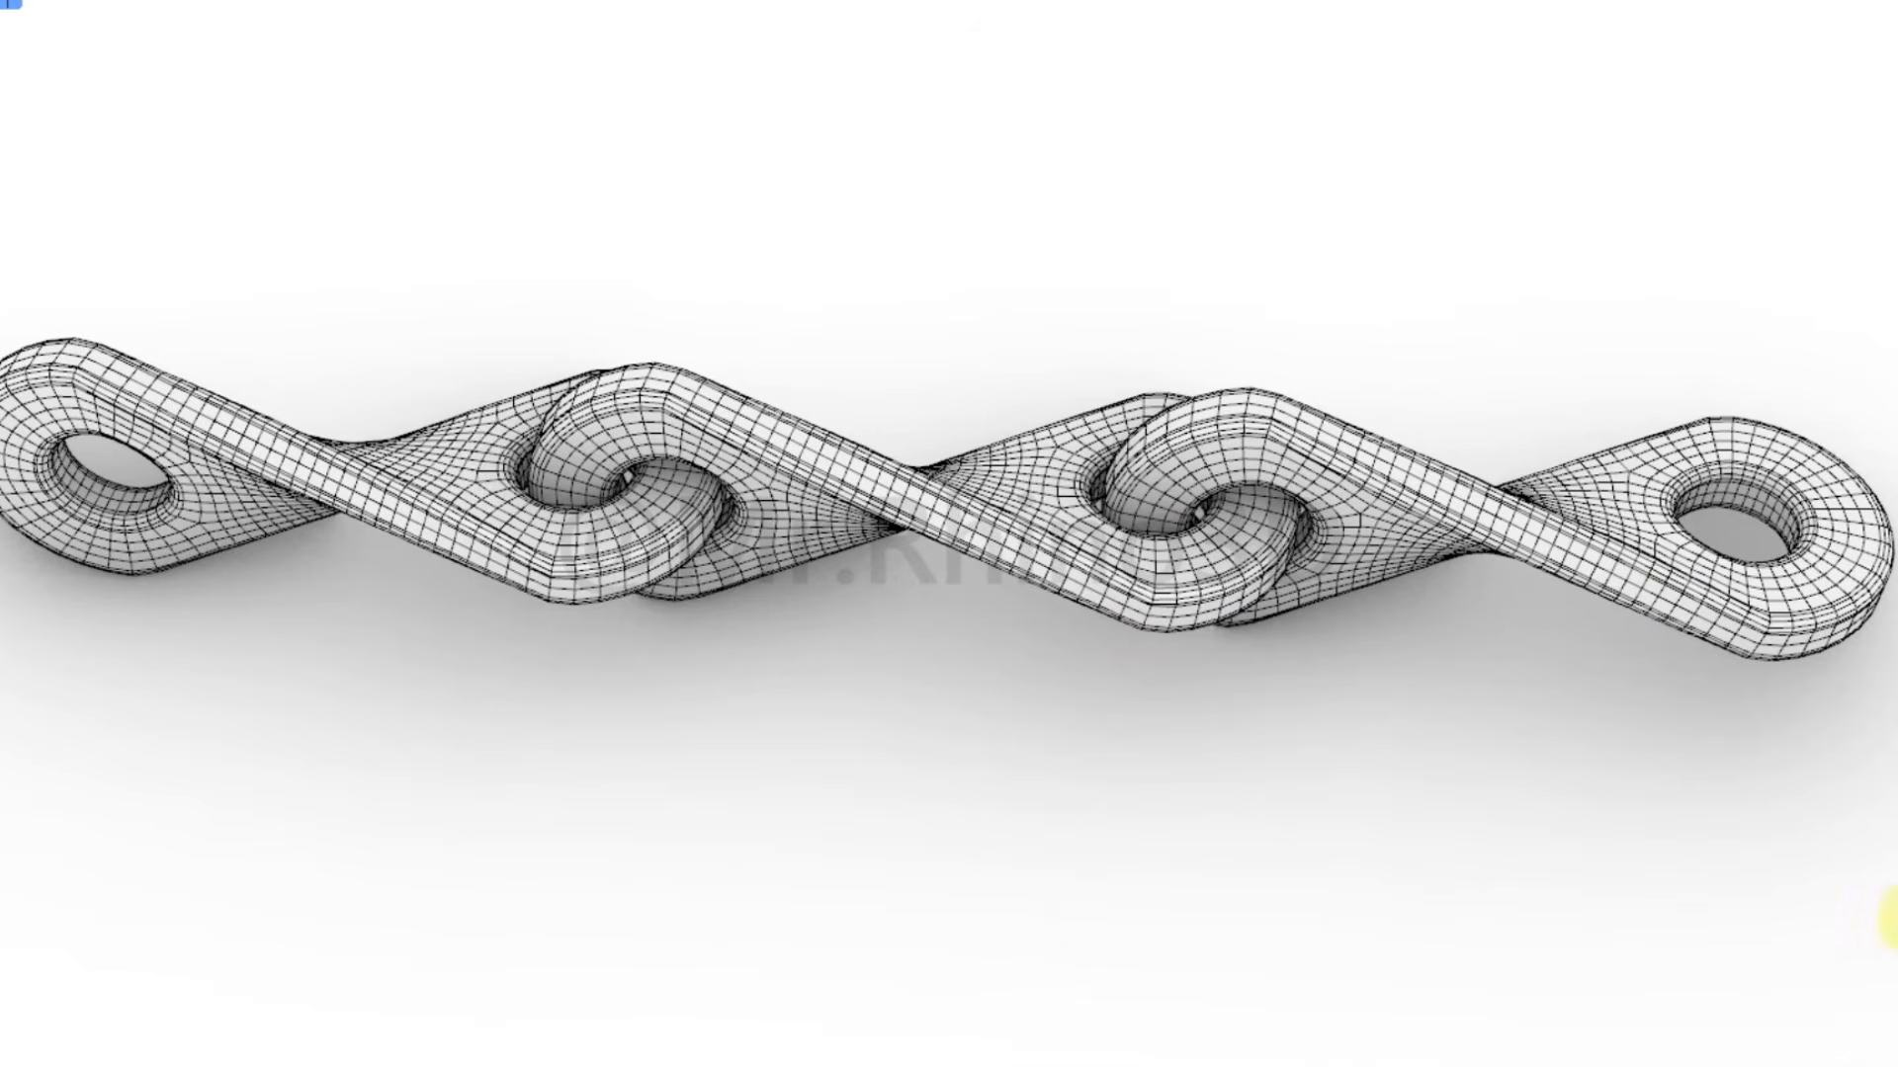